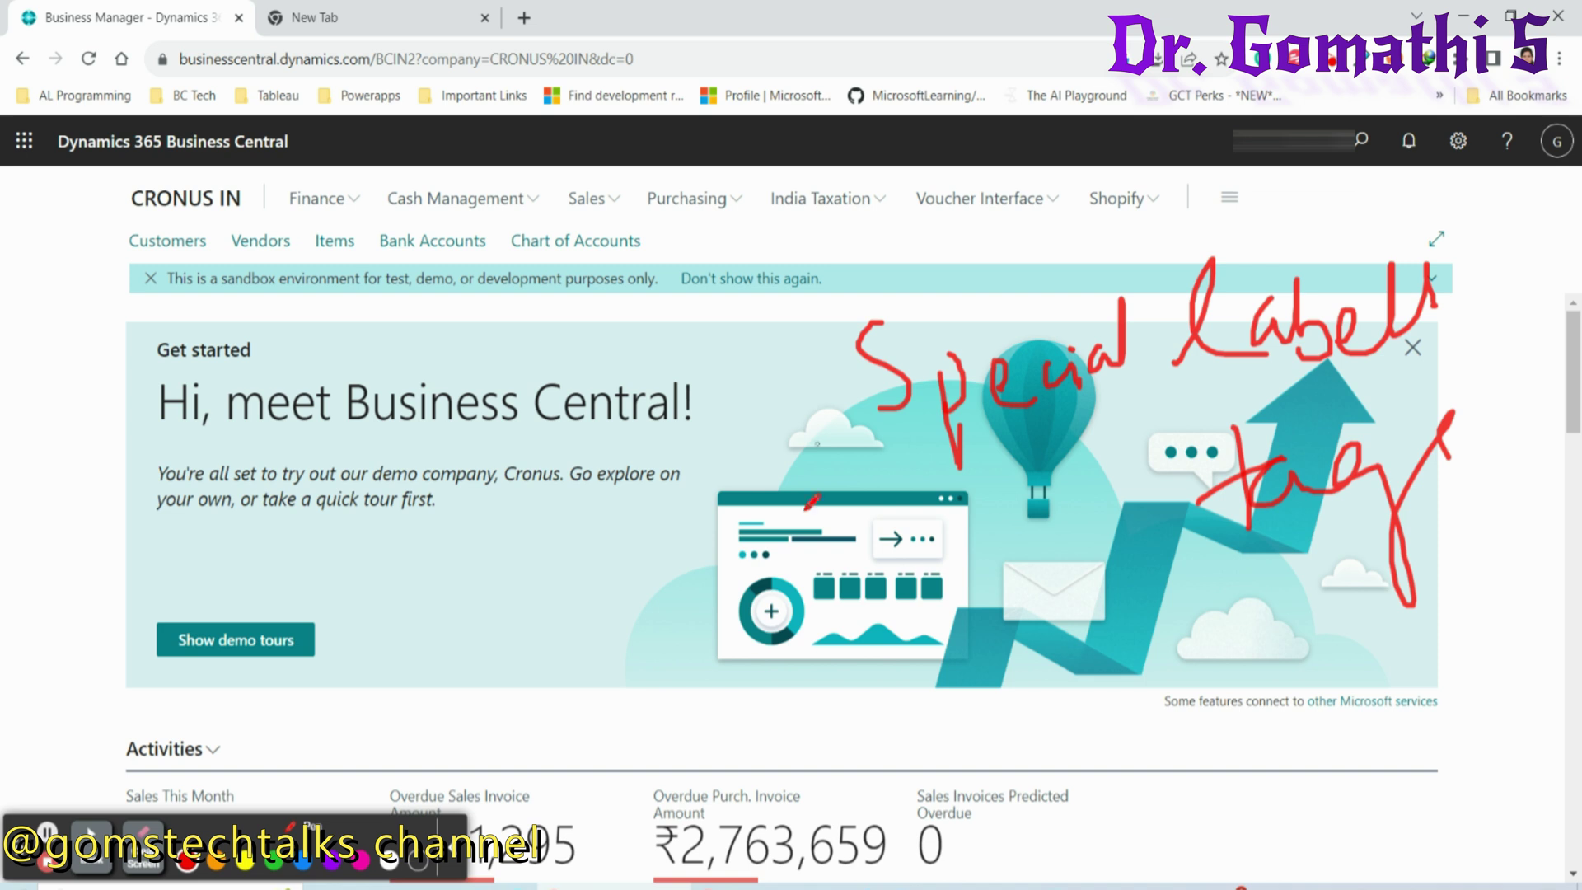
pyautogui.moveTo(565, 506)
pyautogui.mouseDown()
pyautogui.moveTo(598, 610)
pyautogui.moveTo(590, 631)
pyautogui.mouseUp()
pyautogui.moveTo(686, 602)
pyautogui.mouseDown()
pyautogui.moveTo(733, 554)
pyautogui.moveTo(770, 577)
pyautogui.moveTo(829, 560)
pyautogui.moveTo(820, 605)
pyautogui.mouseUp()
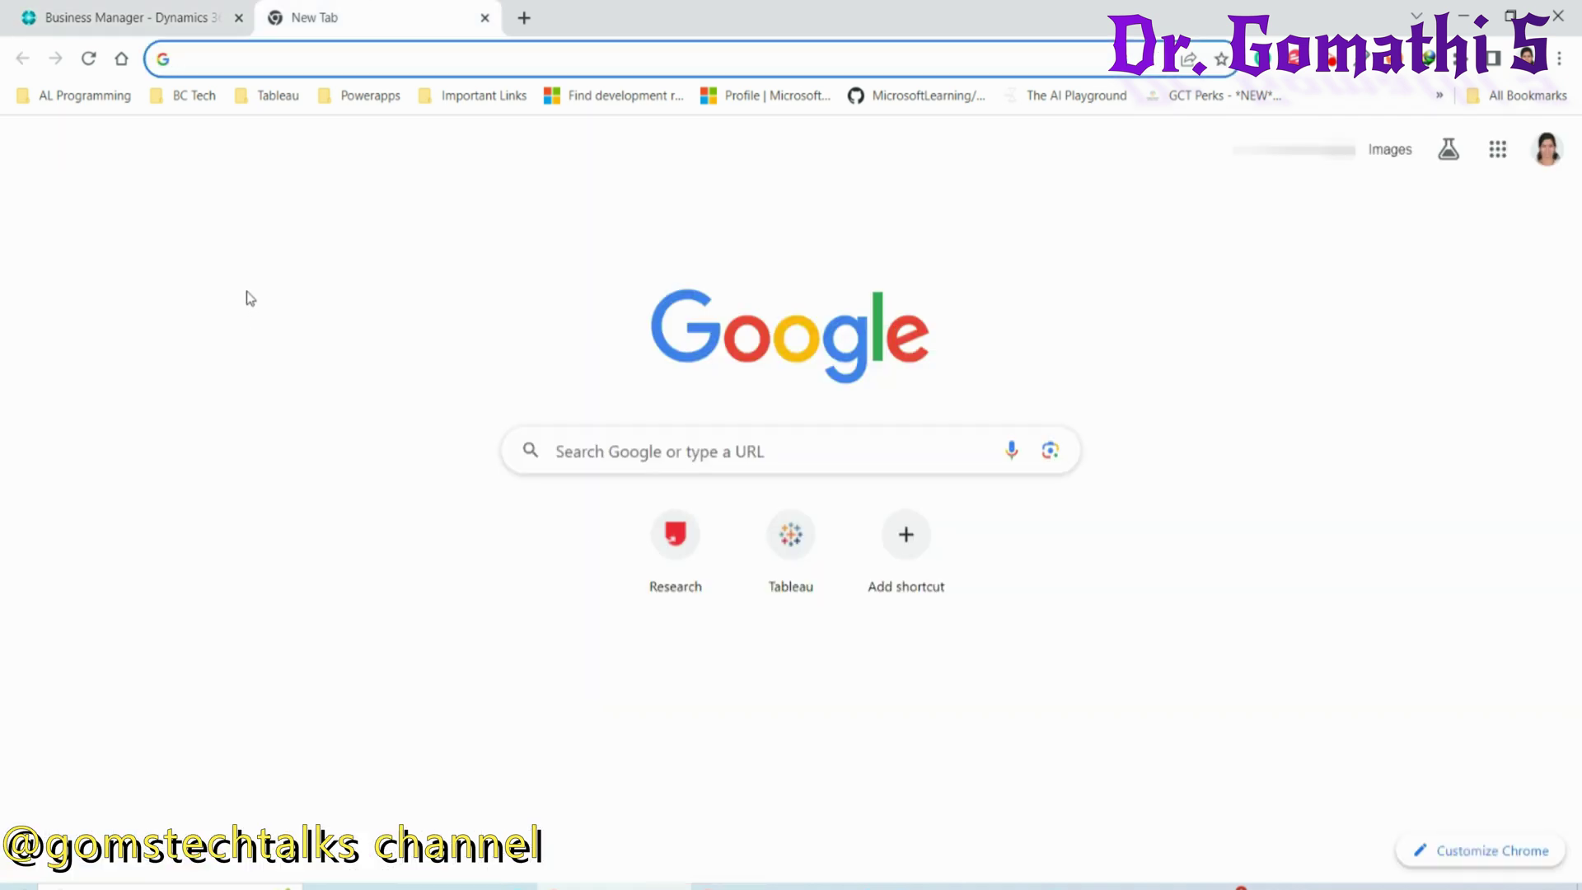
pyautogui.click(245, 290)
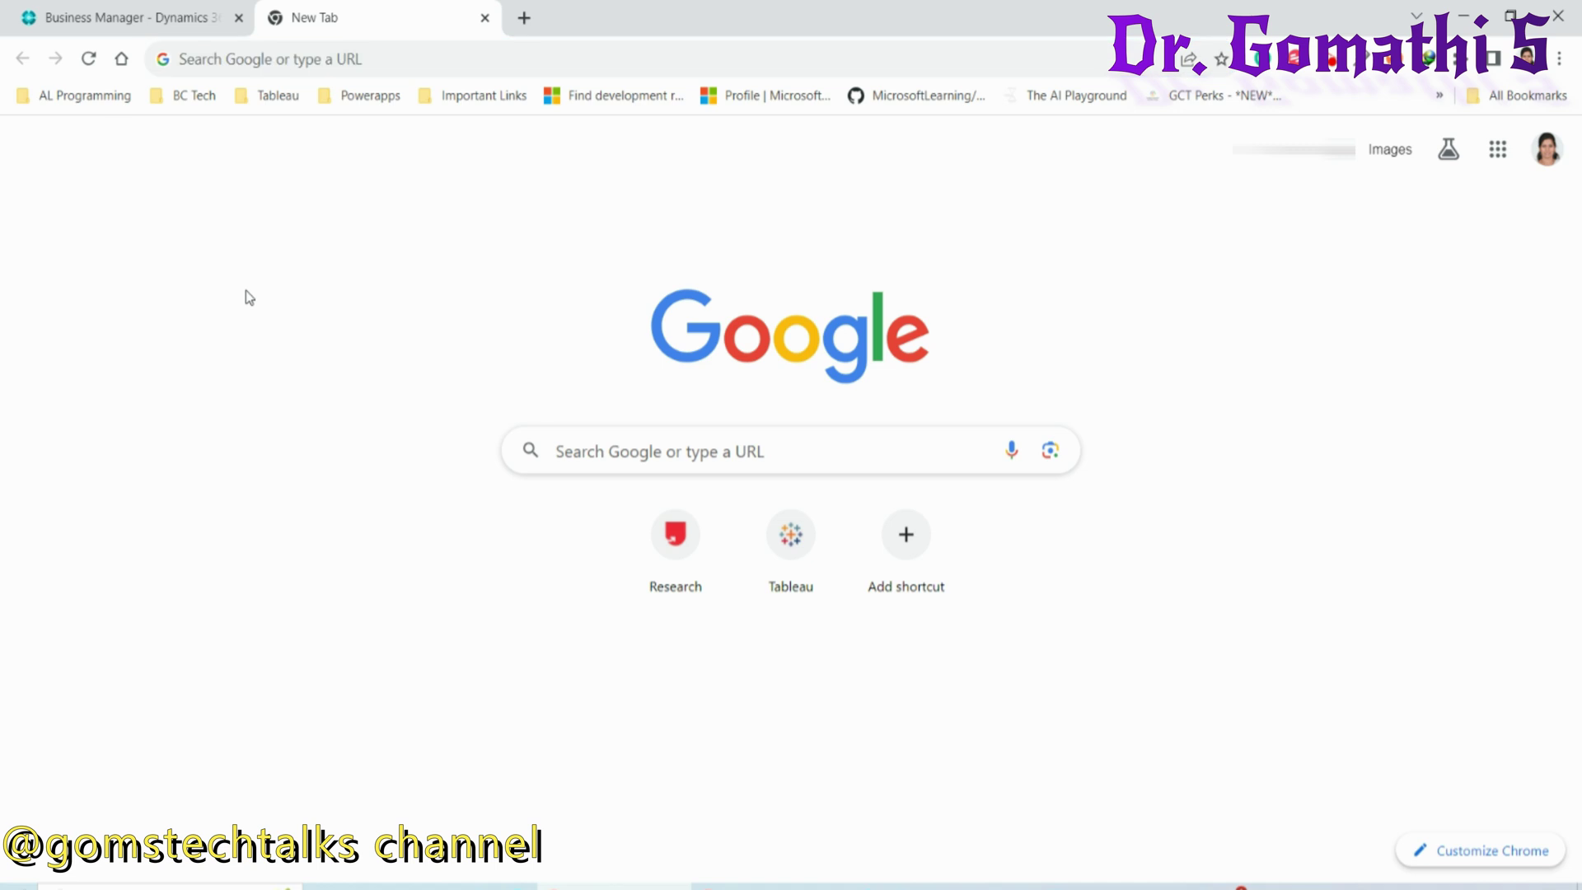
pyautogui.click(41, 15)
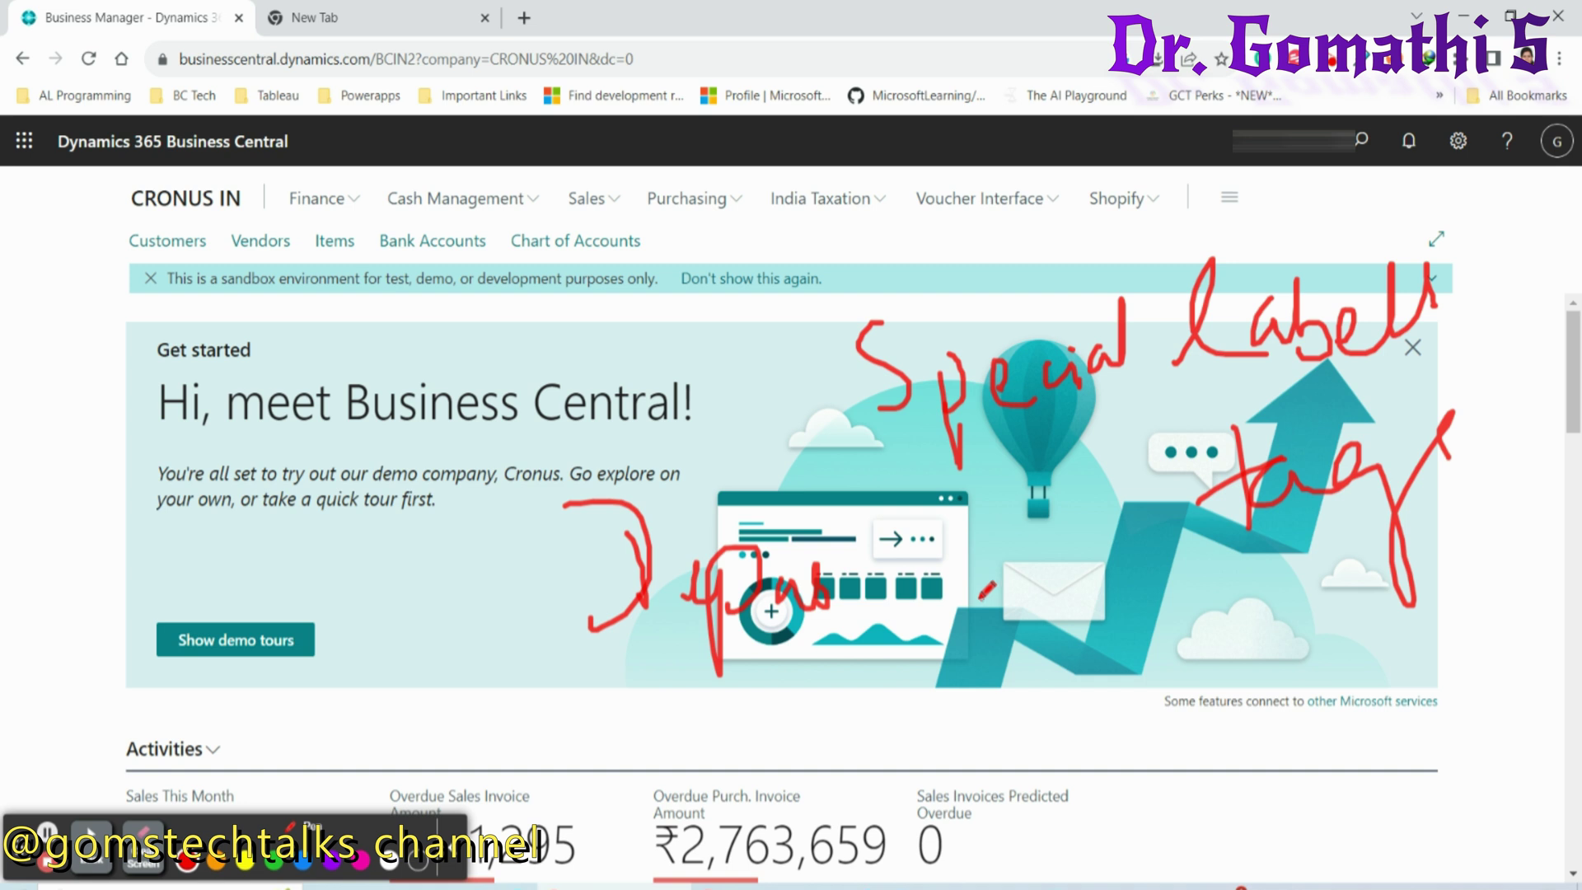
pyautogui.moveTo(982, 595)
pyautogui.mouseDown()
pyautogui.moveTo(976, 651)
pyautogui.moveTo(1076, 618)
pyautogui.moveTo(1164, 635)
pyautogui.moveTo(1158, 651)
pyautogui.mouseUp()
pyautogui.moveTo(1031, 714)
pyautogui.mouseDown()
pyautogui.moveTo(1040, 770)
pyautogui.moveTo(1133, 726)
pyautogui.moveTo(1170, 684)
pyautogui.moveTo(1203, 717)
pyautogui.mouseUp()
pyautogui.moveTo(1191, 684); pyautogui.dragTo(1310, 634)
pyautogui.moveTo(1270, 812)
pyautogui.mouseDown()
pyautogui.moveTo(1236, 841)
pyautogui.moveTo(1303, 785)
pyautogui.moveTo(1368, 824)
pyautogui.moveTo(1499, 768)
pyautogui.mouseUp()
pyautogui.moveTo(807, 635); pyautogui.dragTo(575, 655)
pyautogui.moveTo(434, 709); pyautogui.dragTo(804, 647)
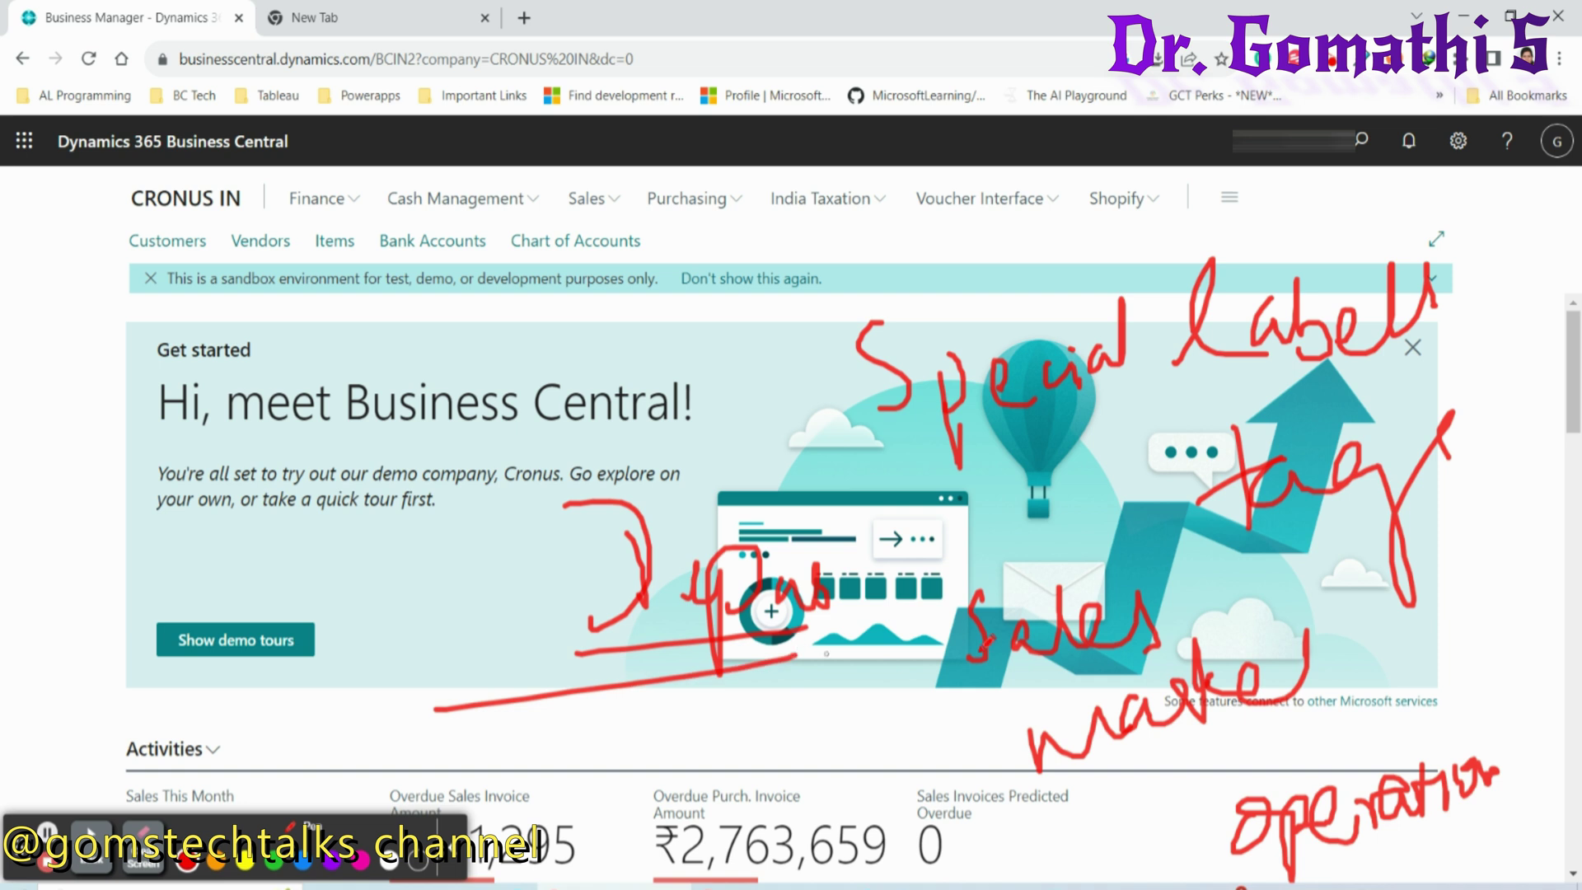
pyautogui.moveTo(1152, 597)
pyautogui.mouseDown()
pyautogui.moveTo(1169, 633)
pyautogui.moveTo(1210, 547)
pyautogui.mouseUp()
pyautogui.moveTo(1335, 619); pyautogui.dragTo(1382, 558)
pyautogui.moveTo(1485, 712)
pyautogui.mouseDown()
pyautogui.moveTo(1490, 725)
pyautogui.moveTo(1528, 673)
pyautogui.mouseUp()
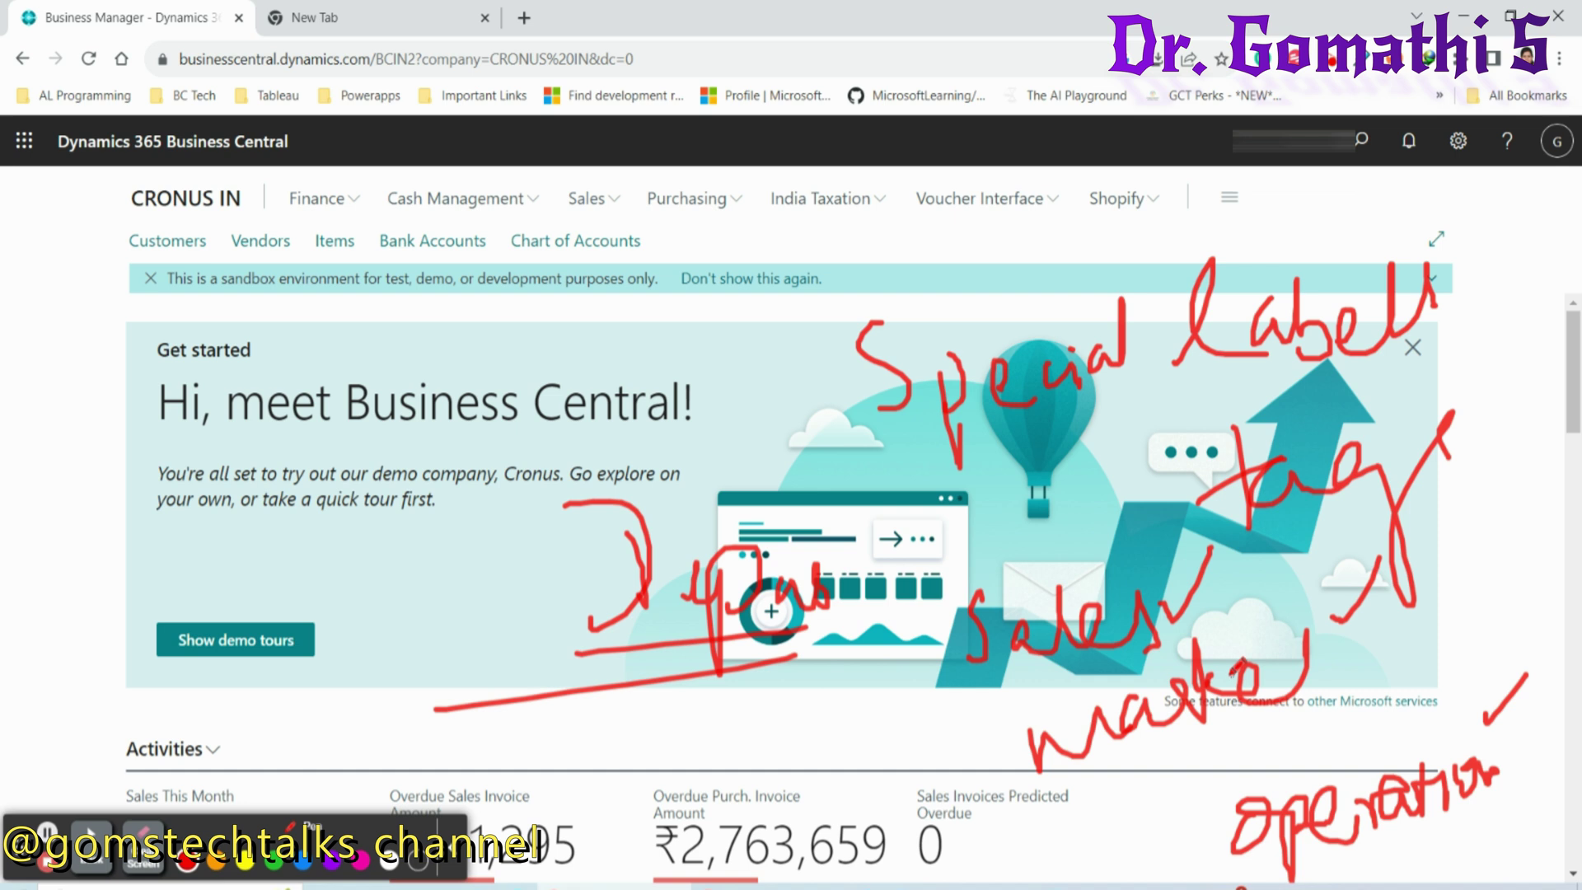
pyautogui.moveTo(1378, 666); pyautogui.dragTo(1430, 612)
pyautogui.moveTo(1482, 827); pyautogui.dragTo(1535, 716)
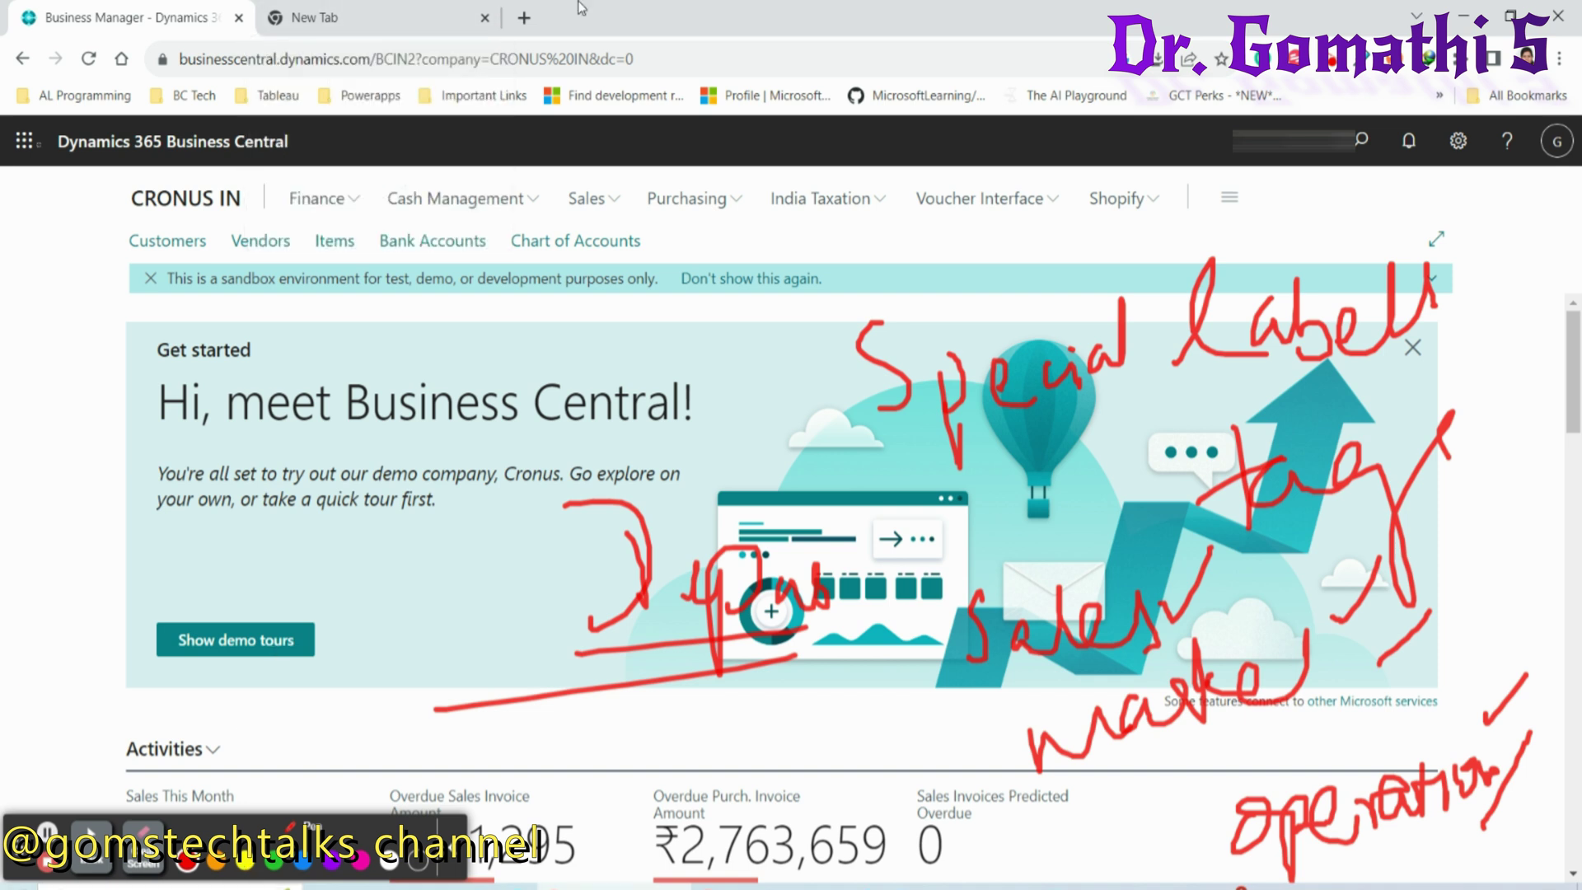
pyautogui.click(152, 861)
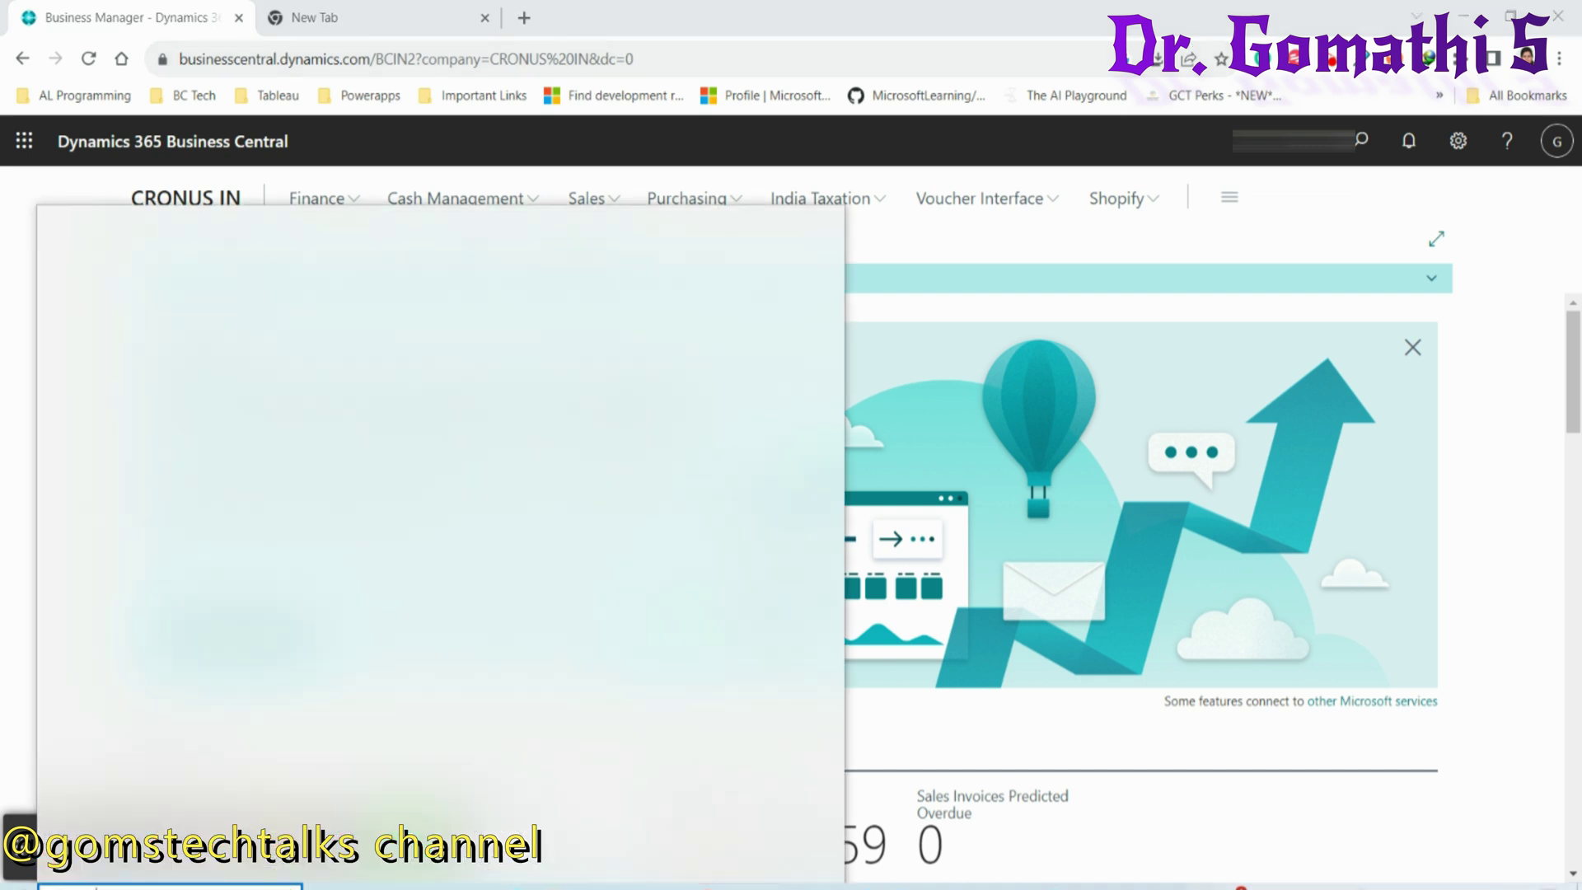
# - Open Notepad and write the heading Activity, followed by Furniture with the entries -Chairs, -Tables and -Bundles on separate lines
pyautogui.write('note')
pyautogui.press('Return')
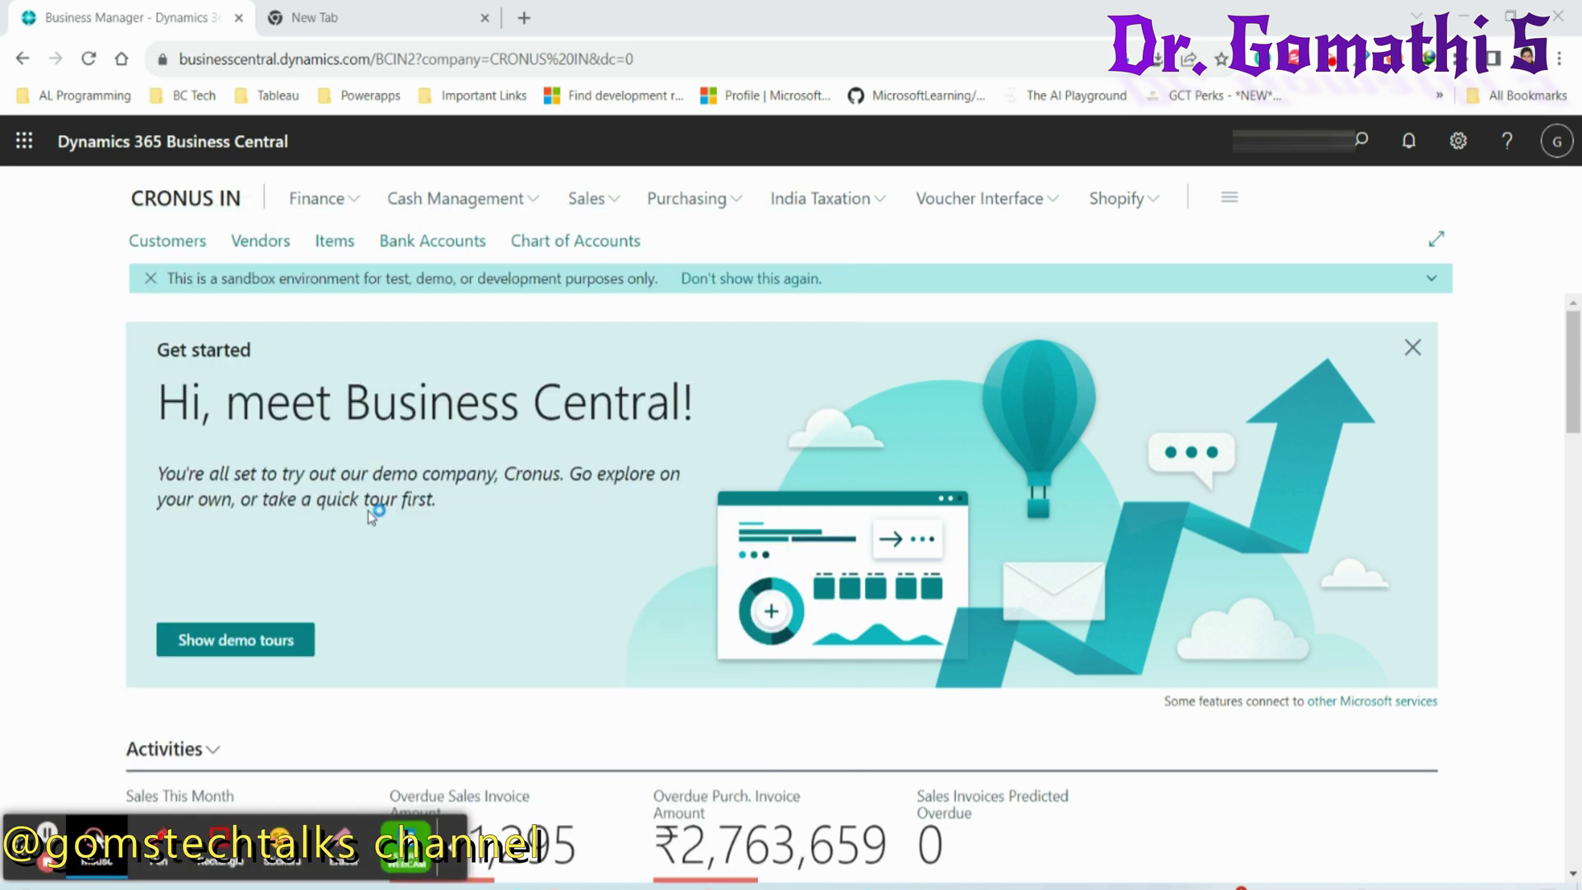
pyautogui.write('Activity')
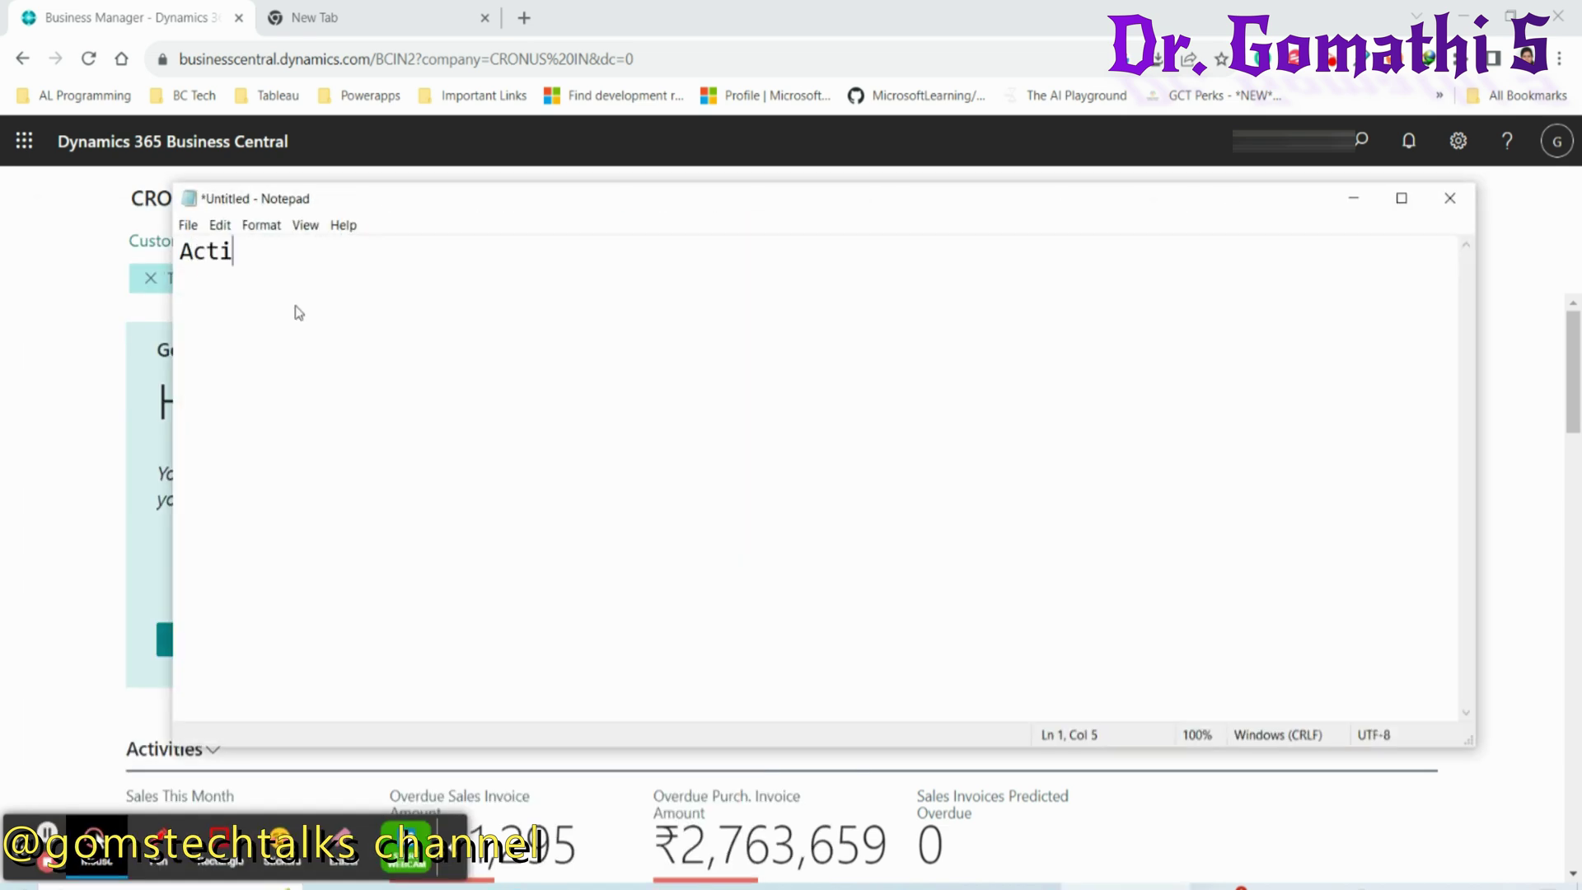
pyautogui.write('Furniture')
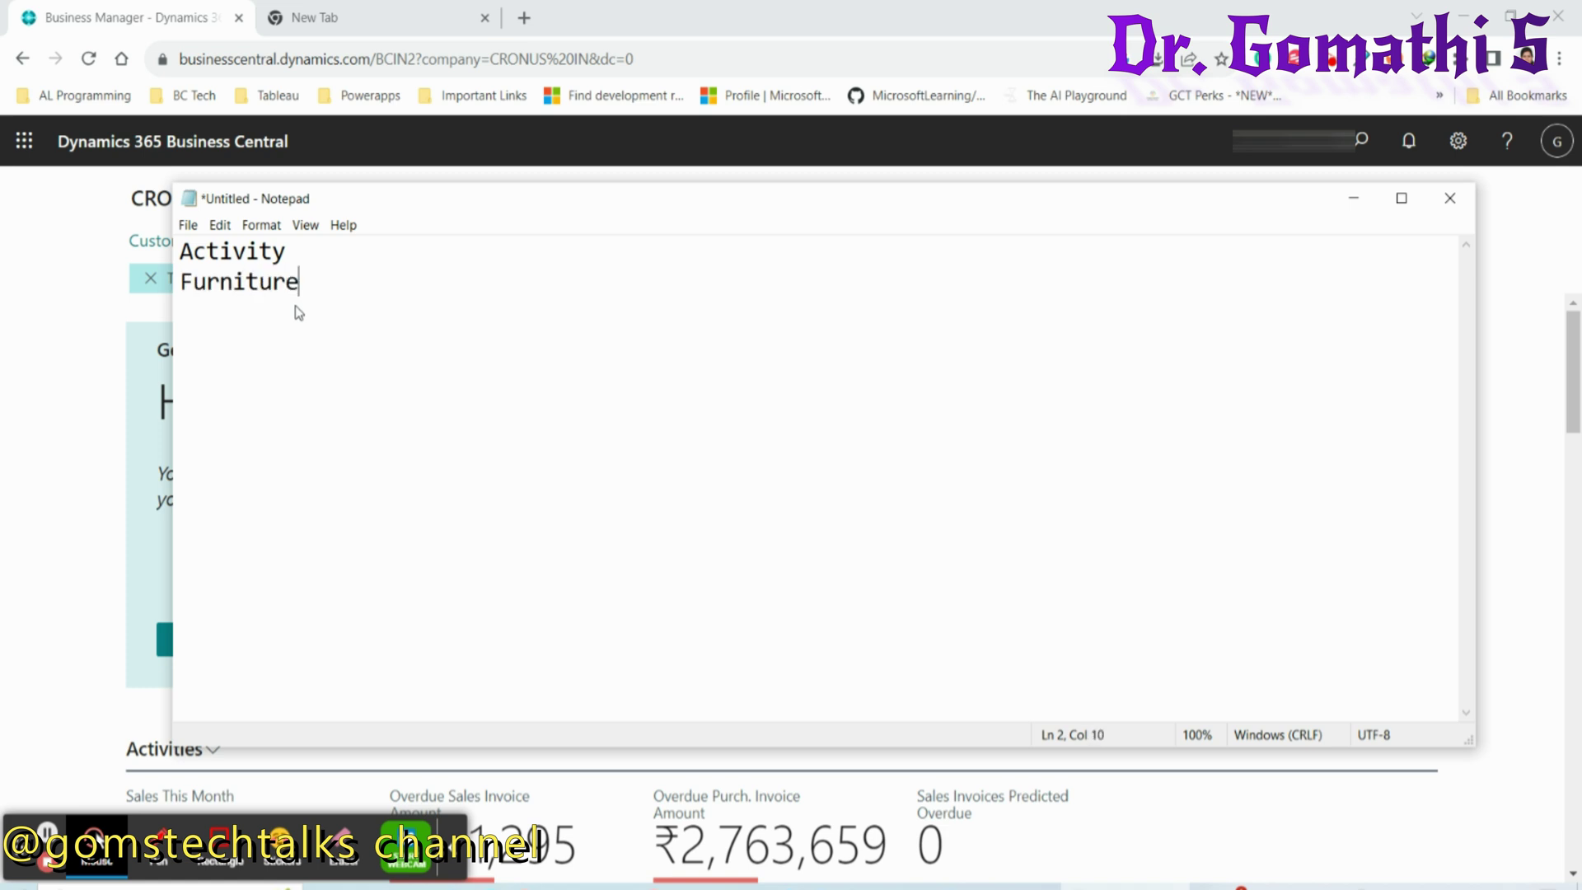
pyautogui.press('Return')
pyautogui.write('-Chairs')
pyautogui.press('Return')
pyautogui.write('-Tables')
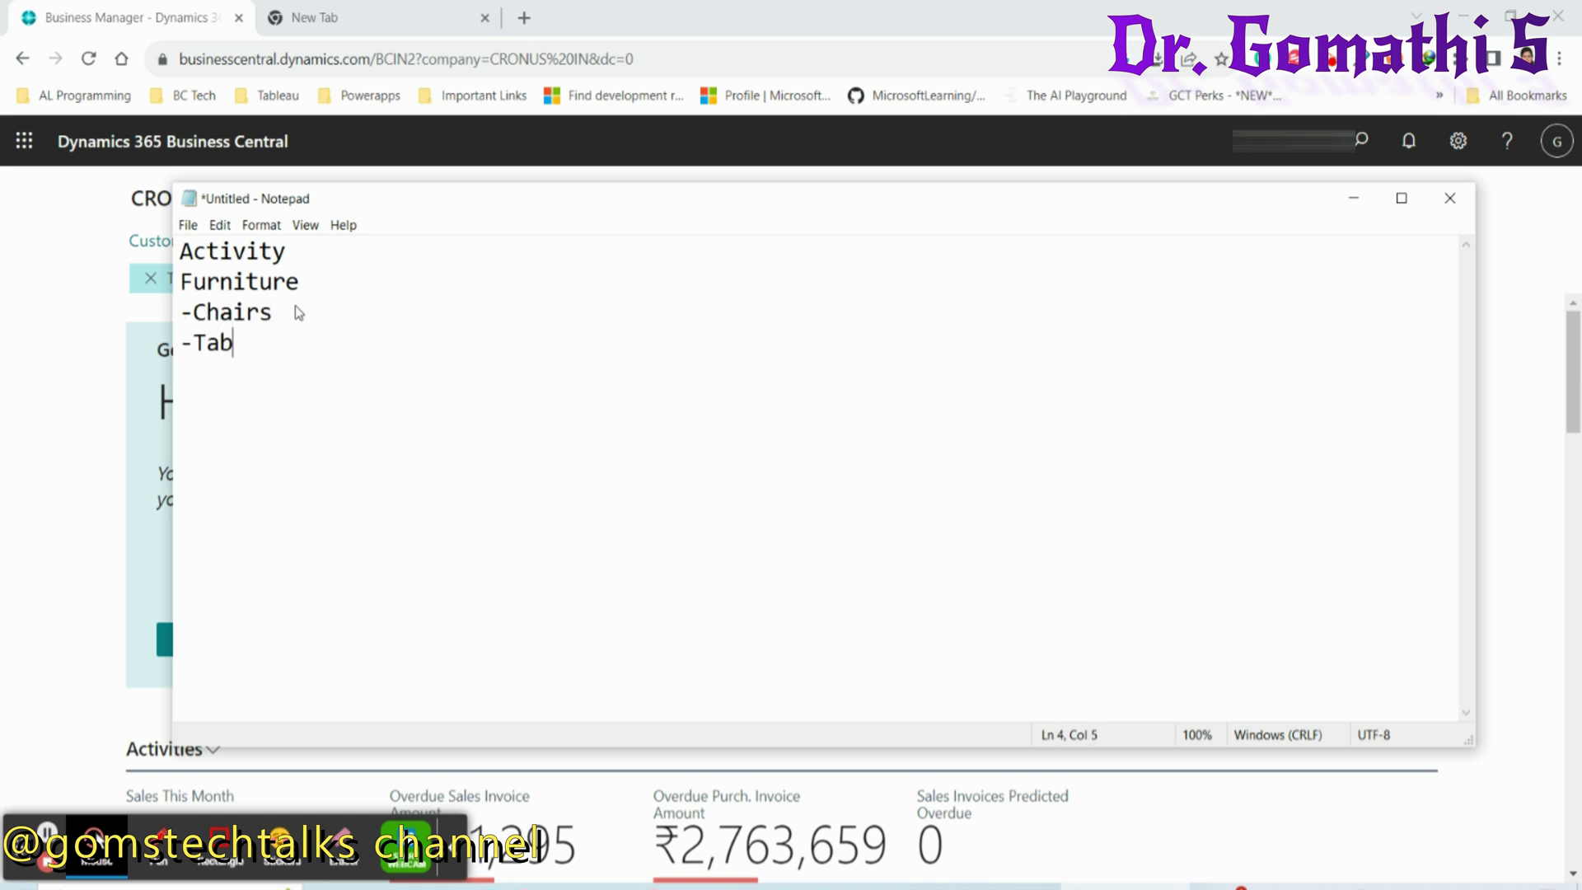
pyautogui.press('Return')
pyautogui.write('-Bundles')
# - Add a Services group below a blank line, with the entries -Decoration and -Repair and maintanance
pyautogui.press('Return')
pyautogui.press('Return')
pyautogui.write('Services')
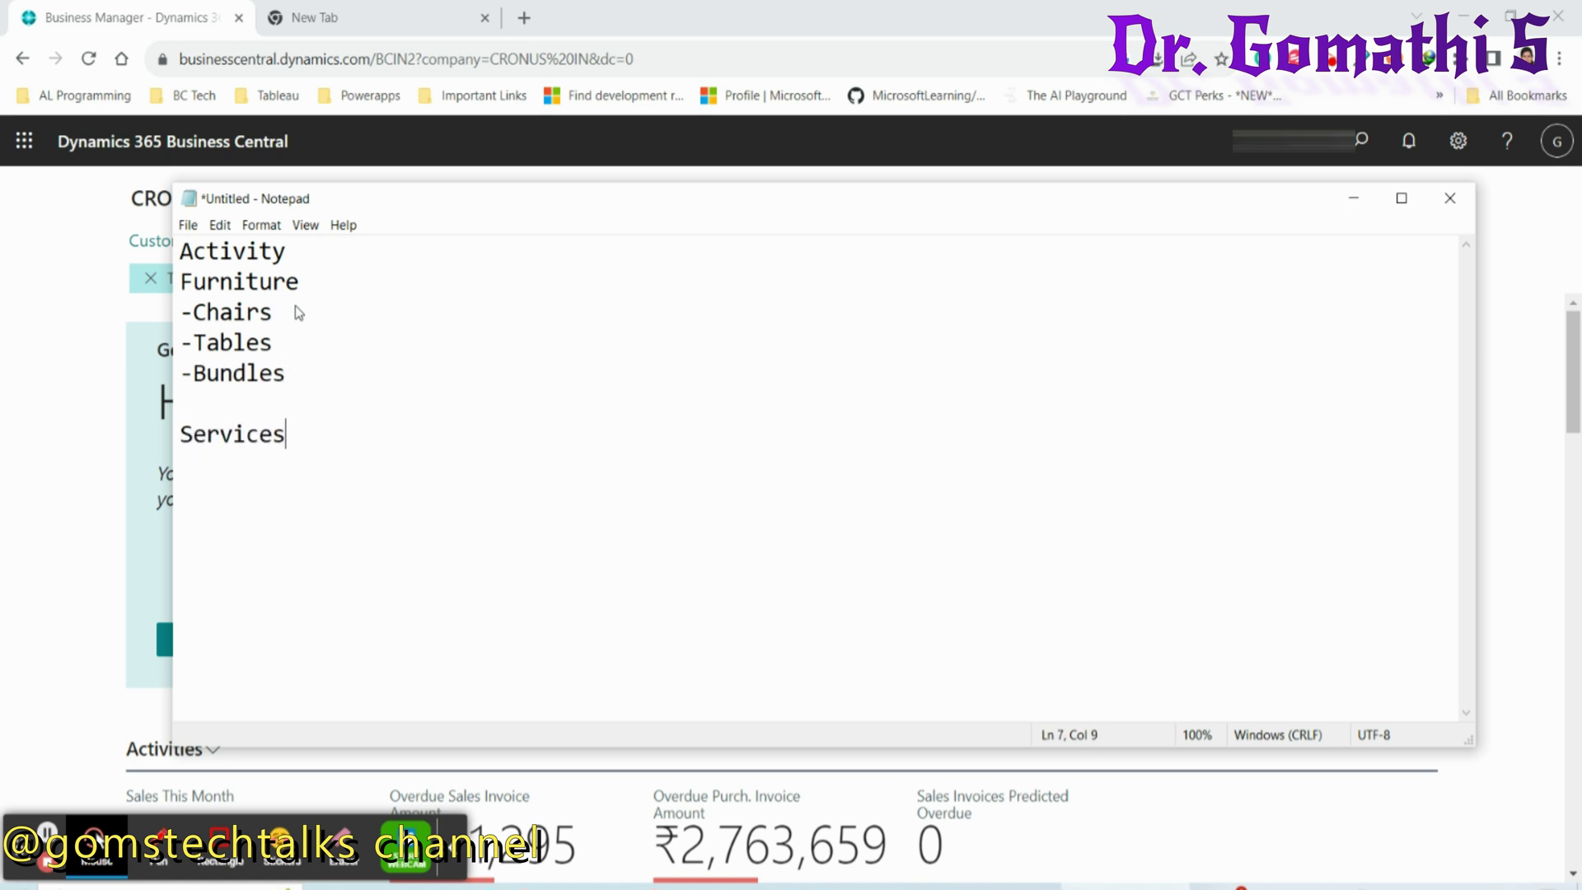
pyautogui.press('Return')
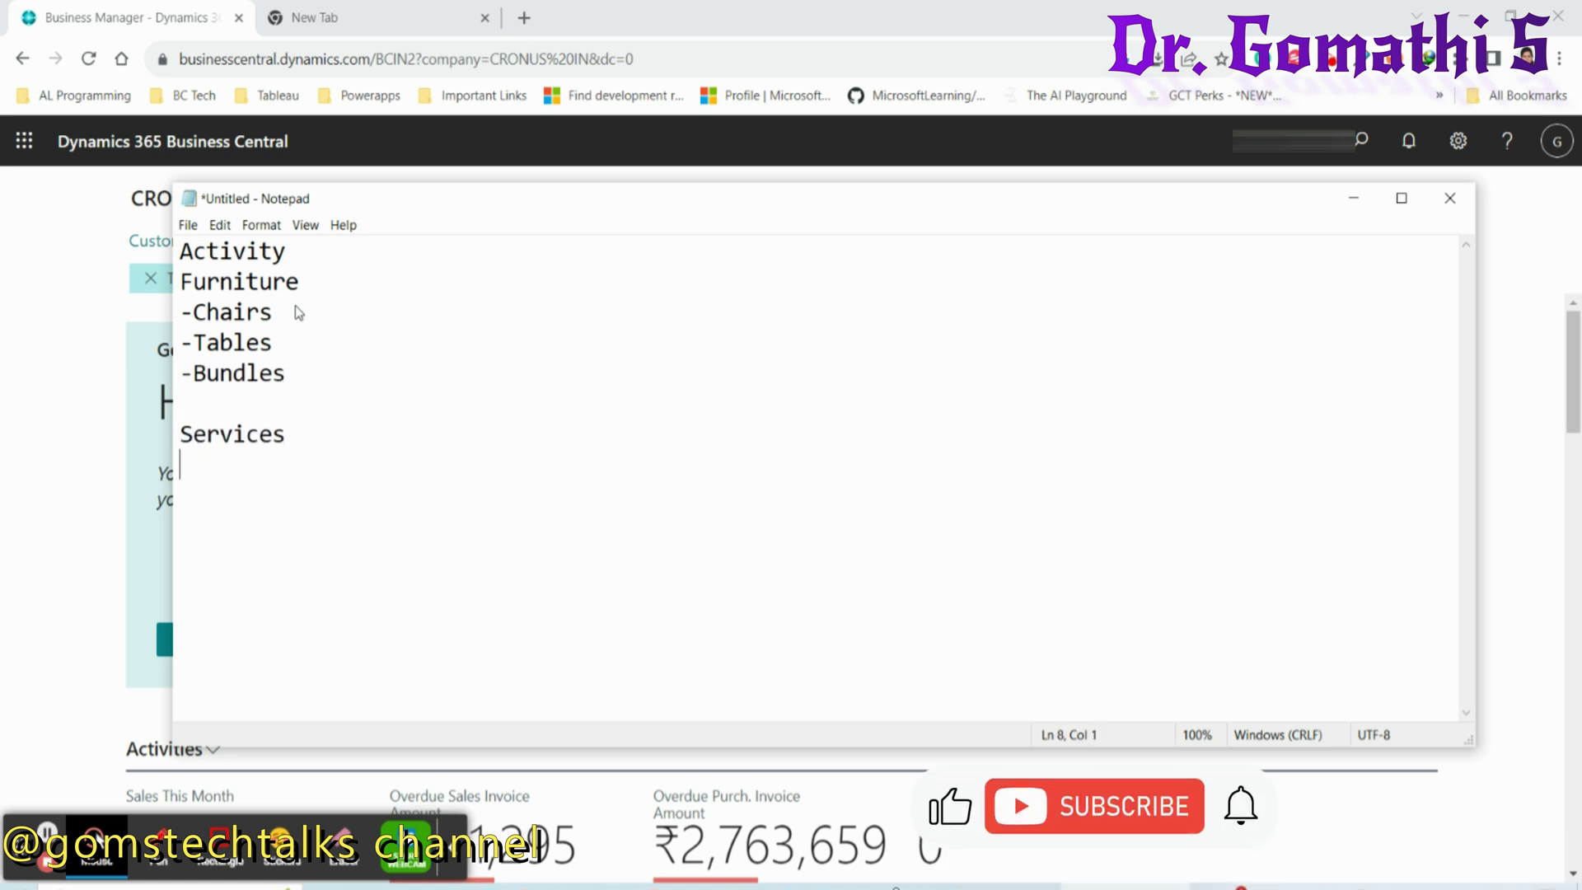
pyautogui.write('-Decoration')
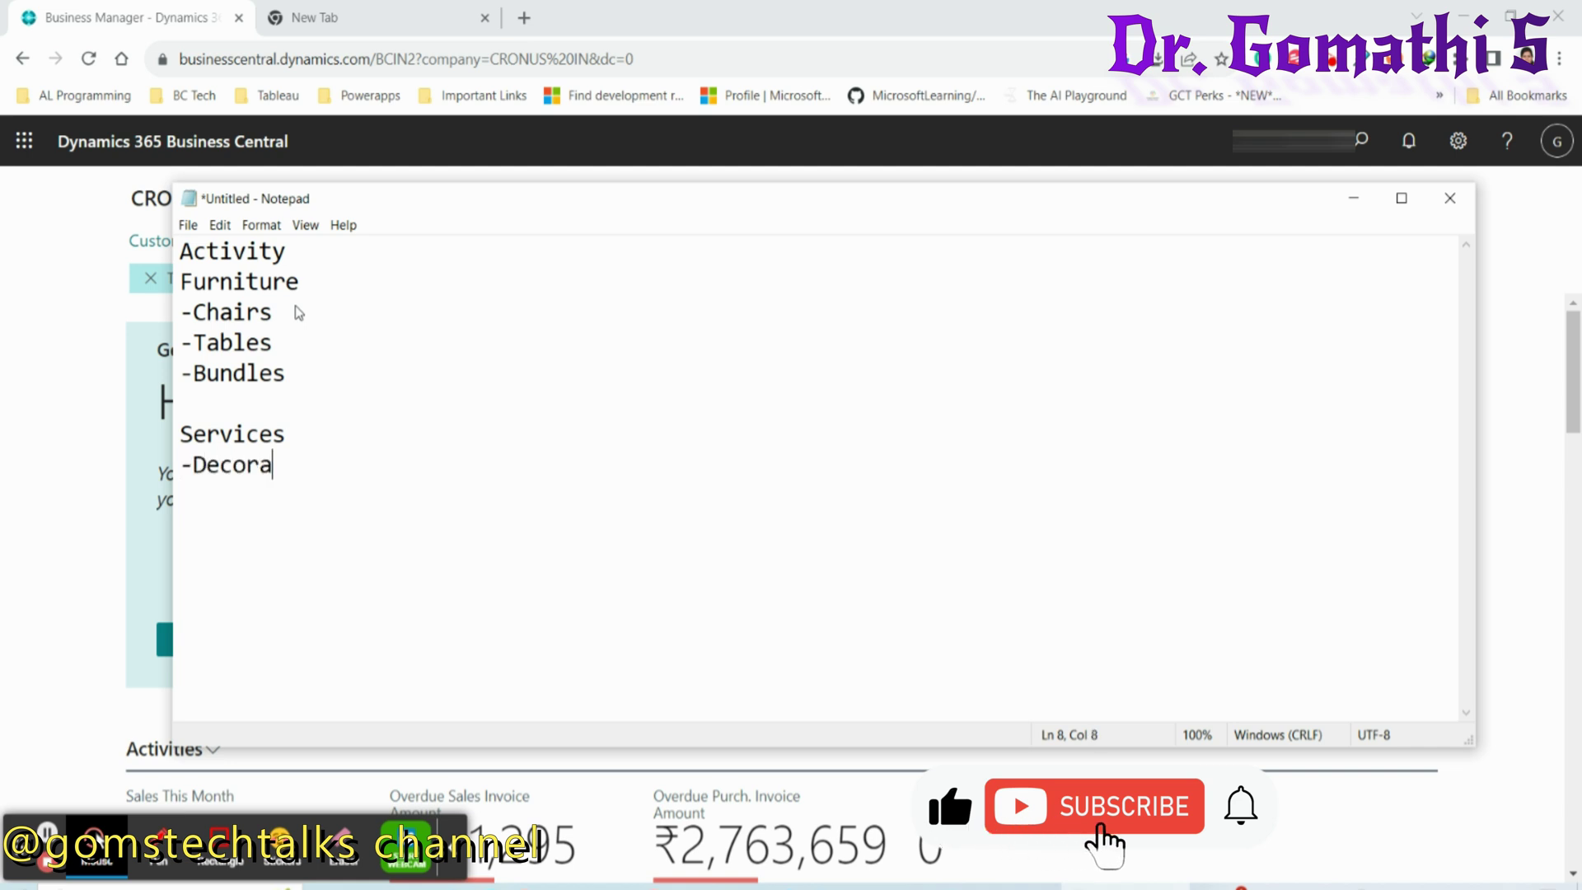
pyautogui.press('Return')
pyautogui.write('-')
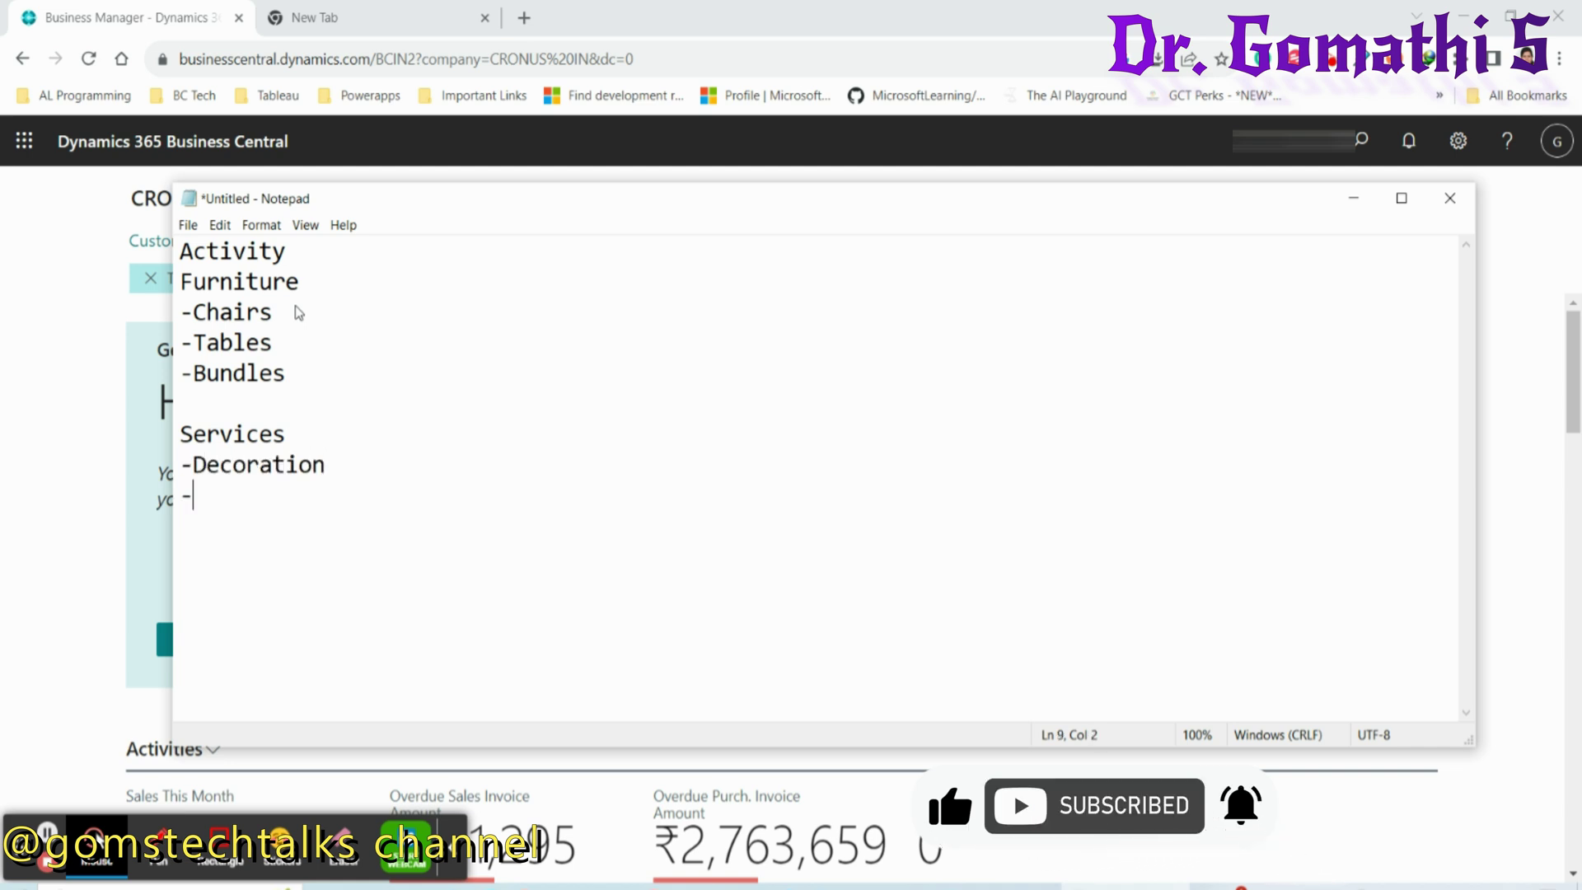
pyautogui.write('Reparo')
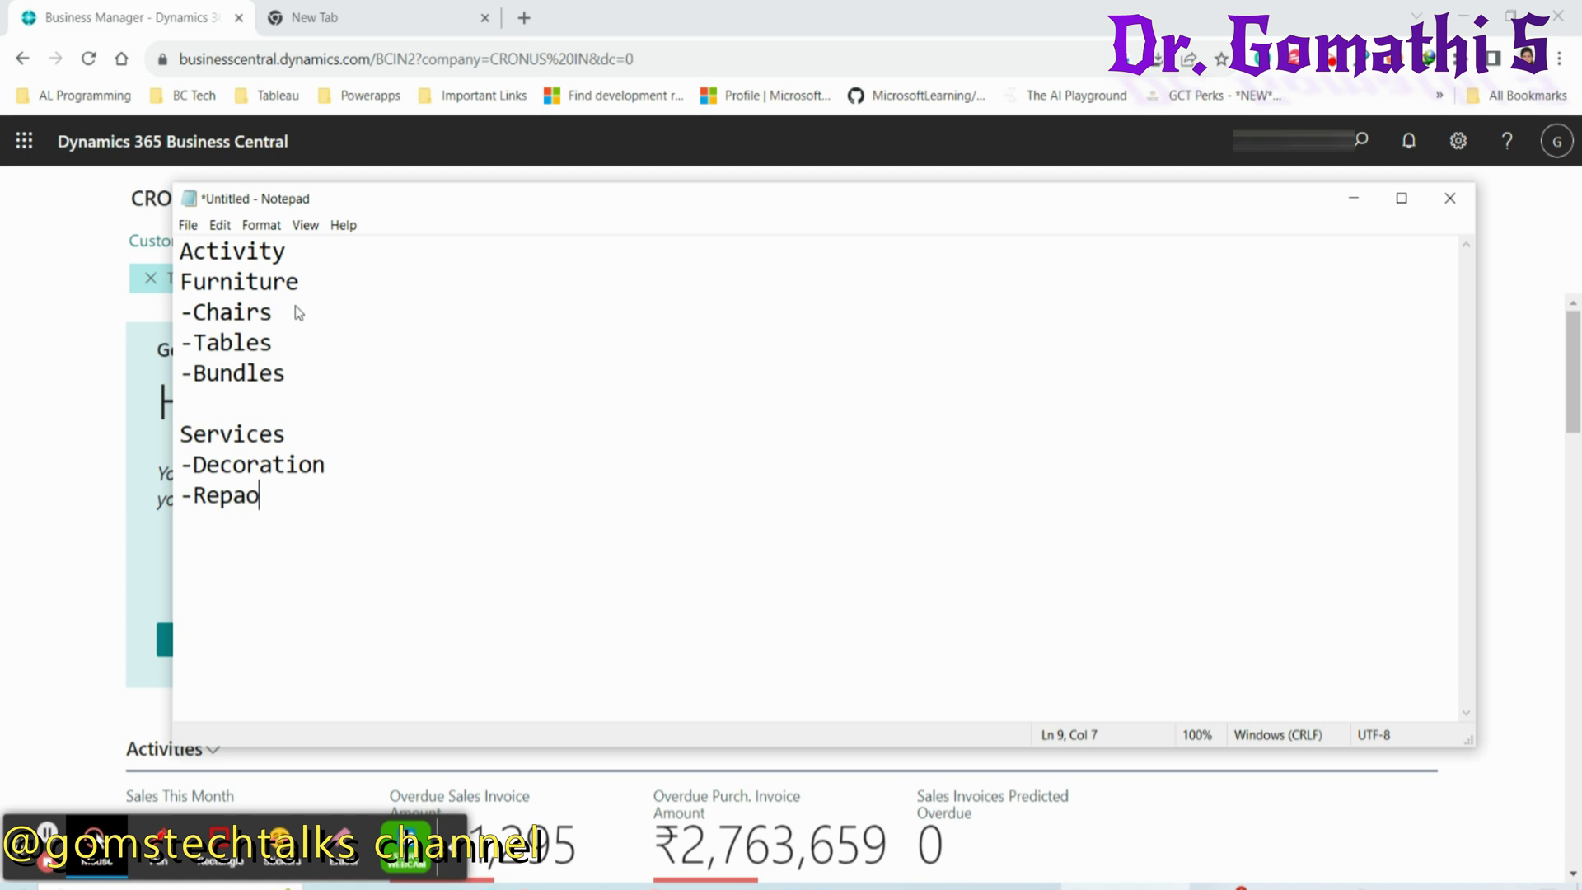
pyautogui.press('BackSpace')
pyautogui.write('ir and maintanc')
pyautogui.press('BackSpace')
pyautogui.write('ance')
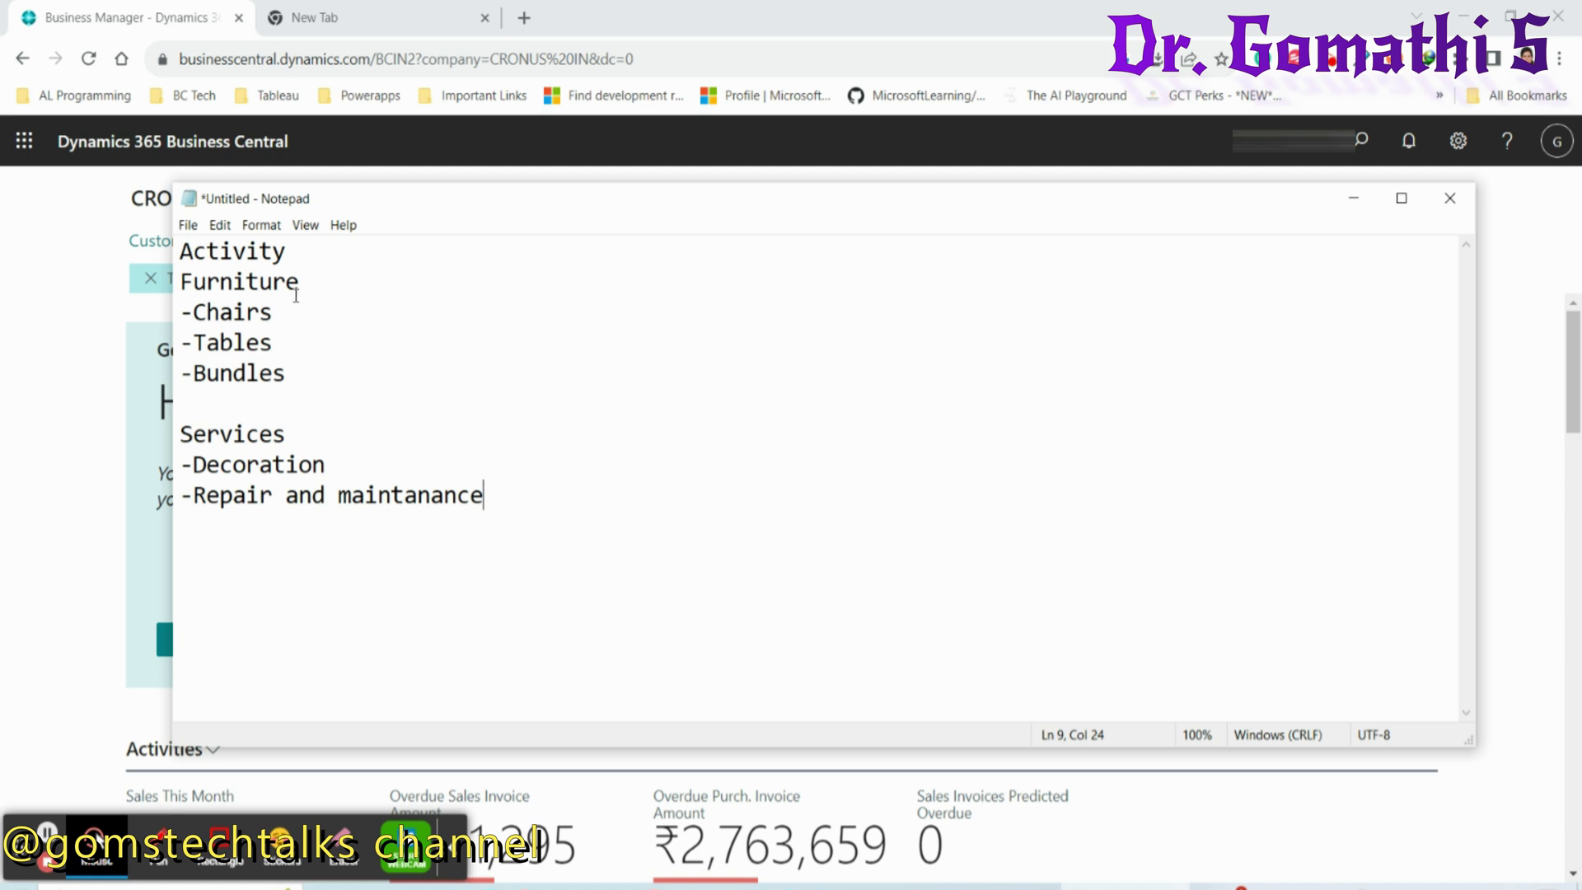
# - Examine the goms tech talks playlists on YouTube for Business Central functional consultant, interview question, mini project and AL programming courses
pyautogui.click(57, 12)
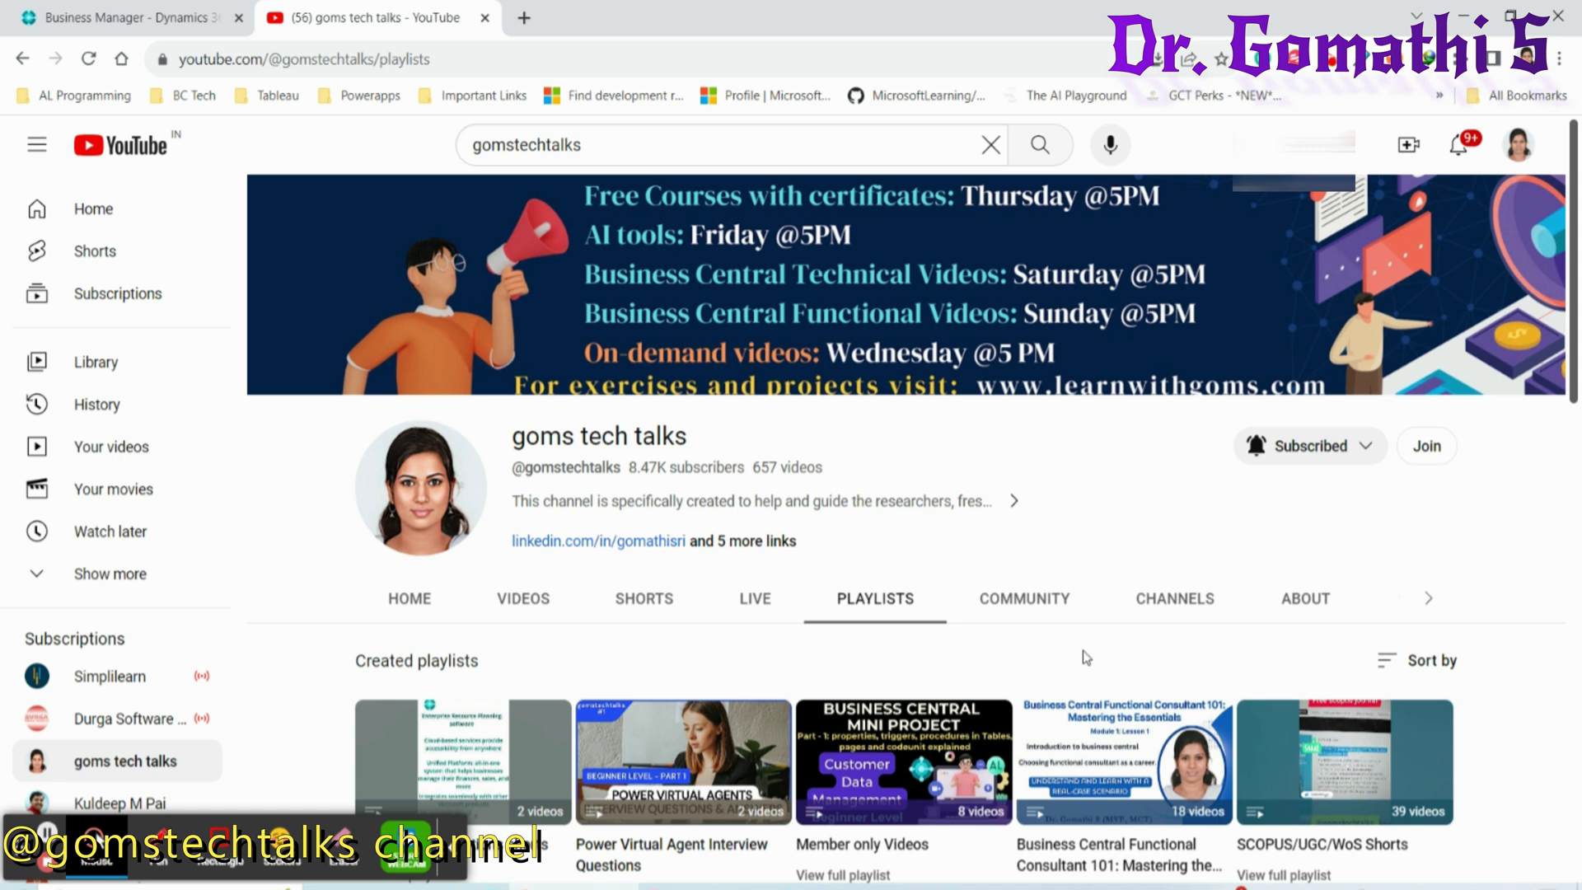
pyautogui.scroll(-5, 1083, 657)
pyautogui.scroll(5, 1105, 459)
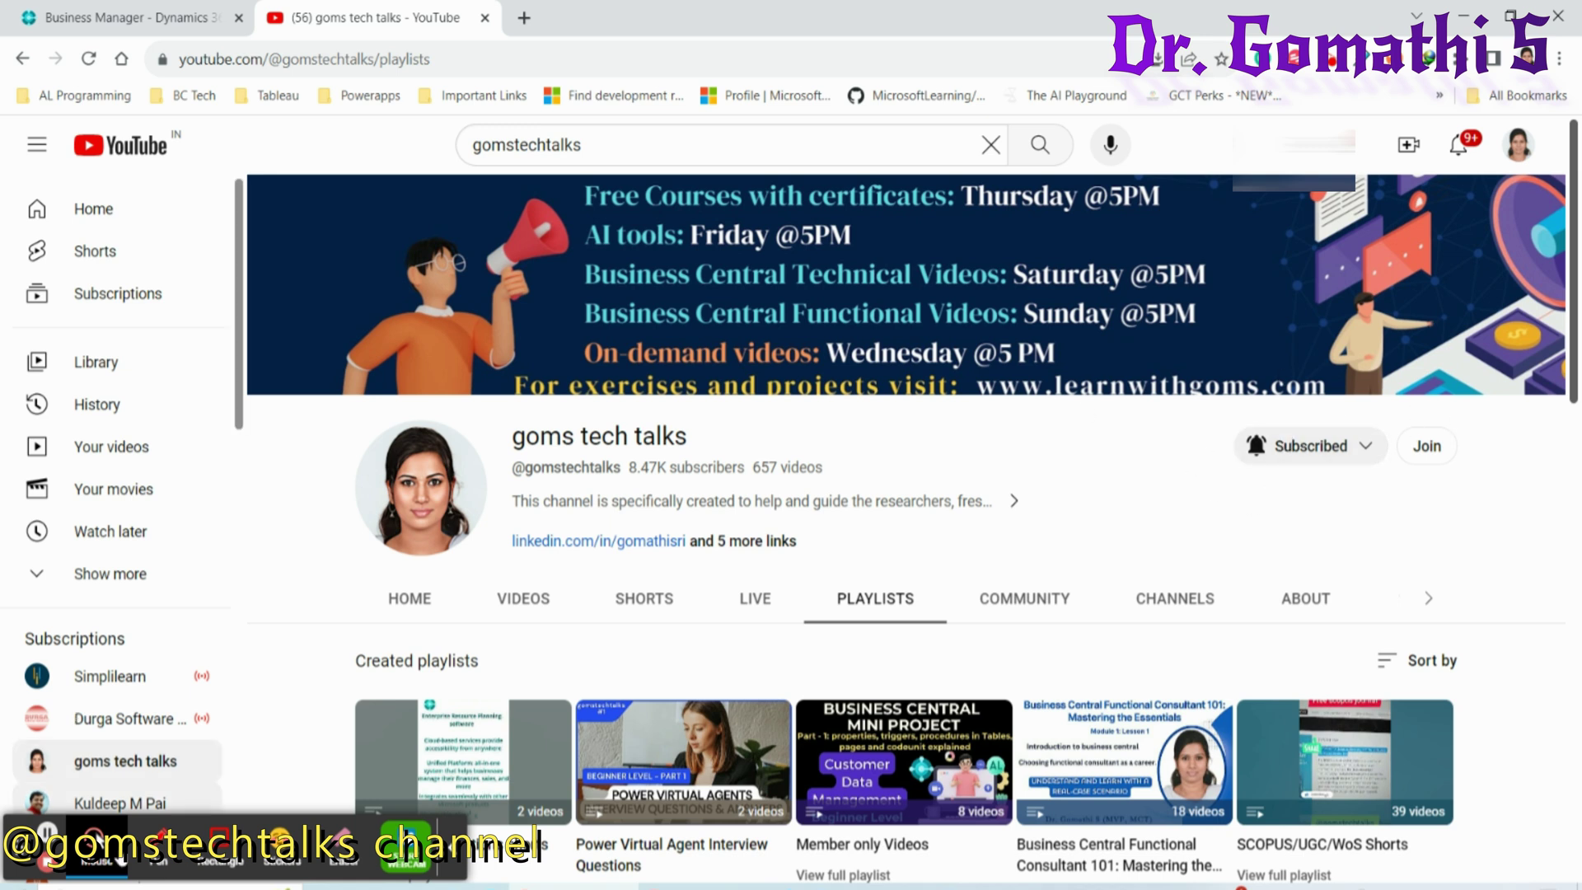
pyautogui.click(156, 857)
pyautogui.moveTo(1463, 408)
pyautogui.mouseDown()
pyautogui.moveTo(1422, 487)
pyautogui.moveTo(1452, 376)
pyautogui.mouseUp()
pyautogui.moveTo(1445, 270); pyautogui.dragTo(1438, 419)
pyautogui.moveTo(1405, 420); pyautogui.dragTo(1483, 368)
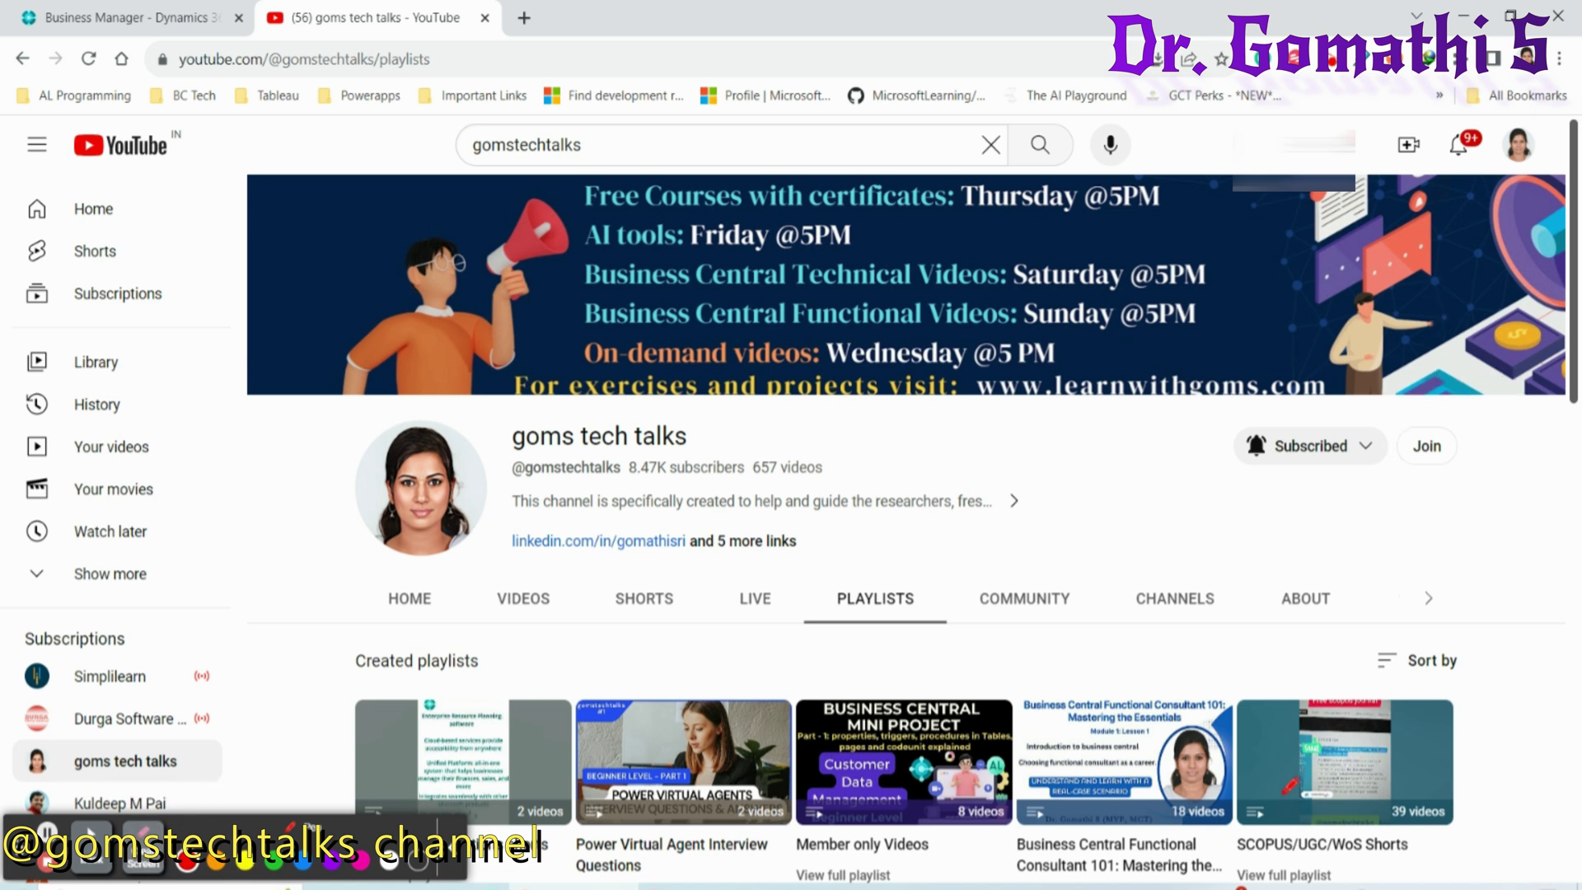
pyautogui.scroll(-4, 906, 495)
pyautogui.moveTo(1194, 305)
pyautogui.mouseDown()
pyautogui.moveTo(1088, 544)
pyautogui.moveTo(1170, 303)
pyautogui.mouseUp()
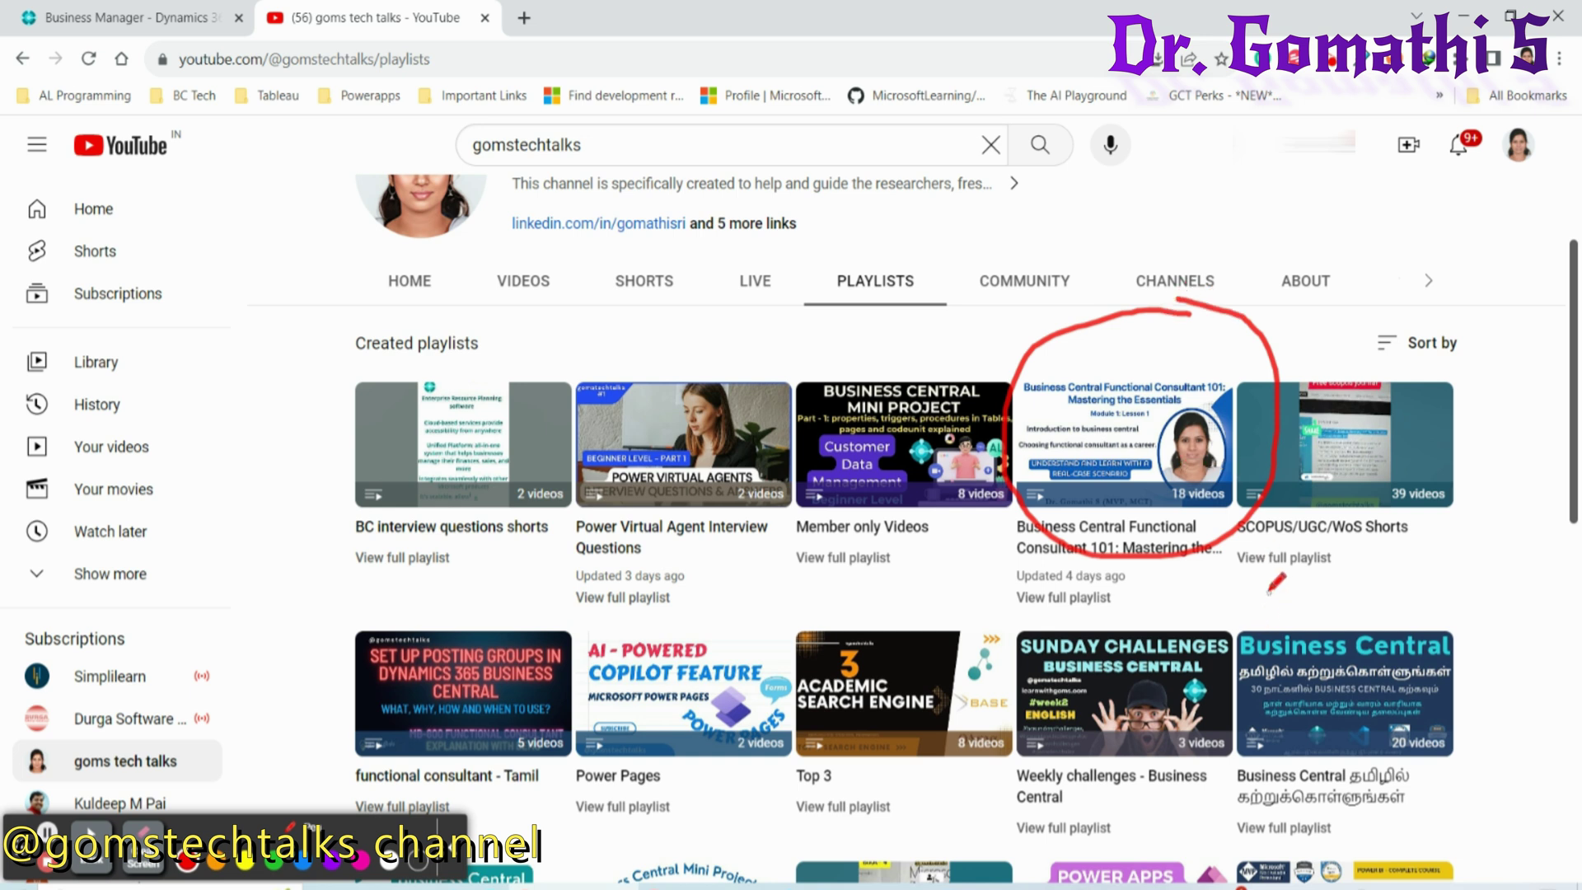
pyautogui.scroll(-3, 1286, 535)
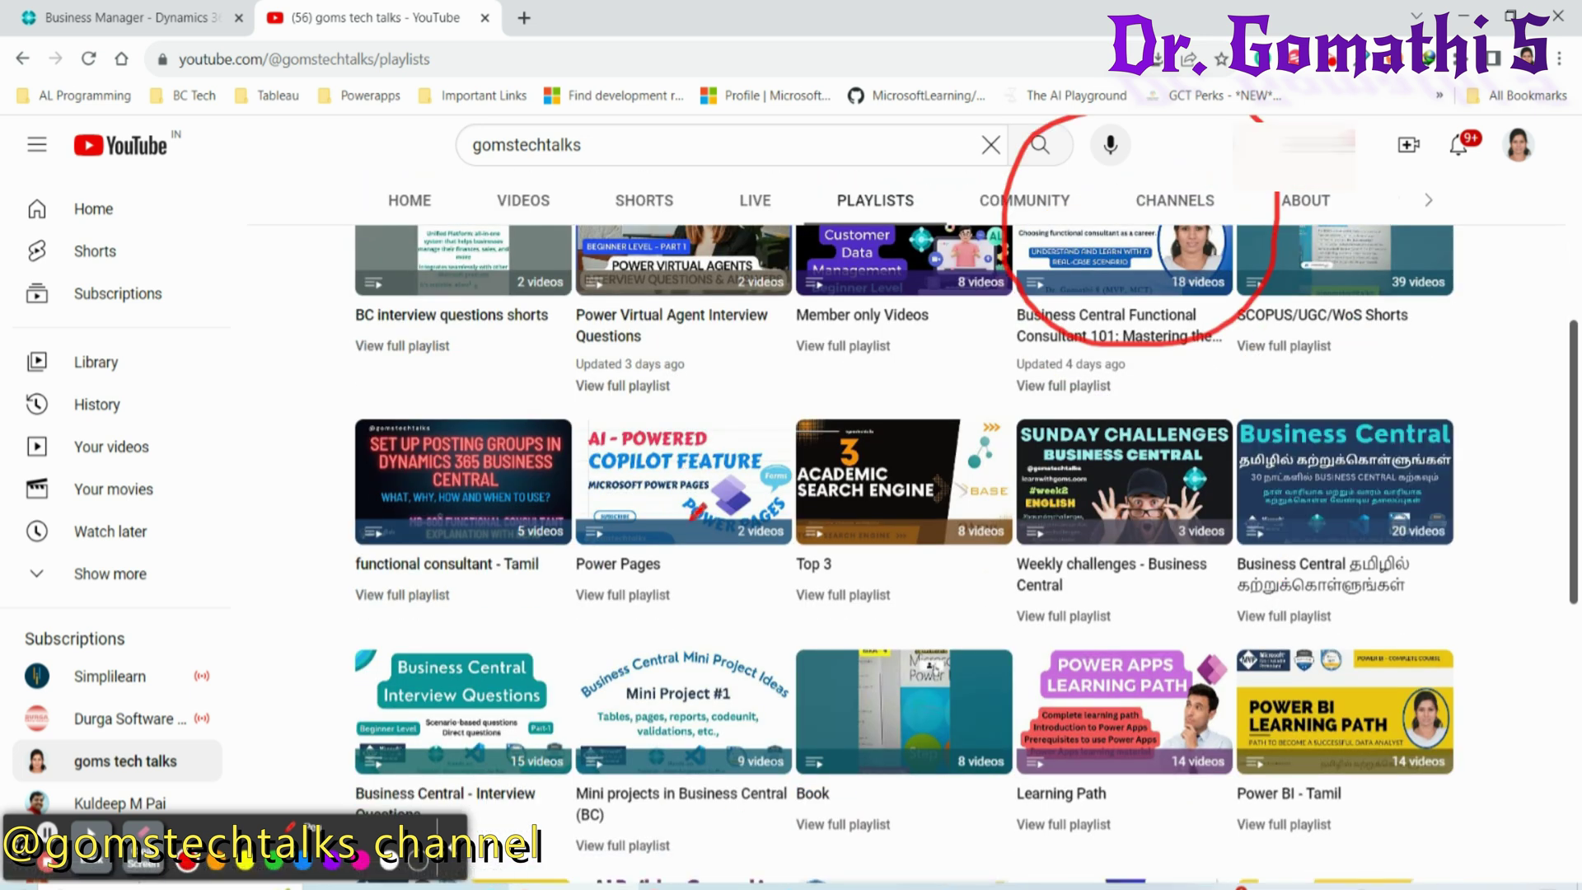
pyautogui.scroll(-3, 375, 404)
pyautogui.moveTo(516, 381)
pyautogui.mouseDown()
pyautogui.moveTo(334, 394)
pyautogui.moveTo(617, 388)
pyautogui.mouseUp()
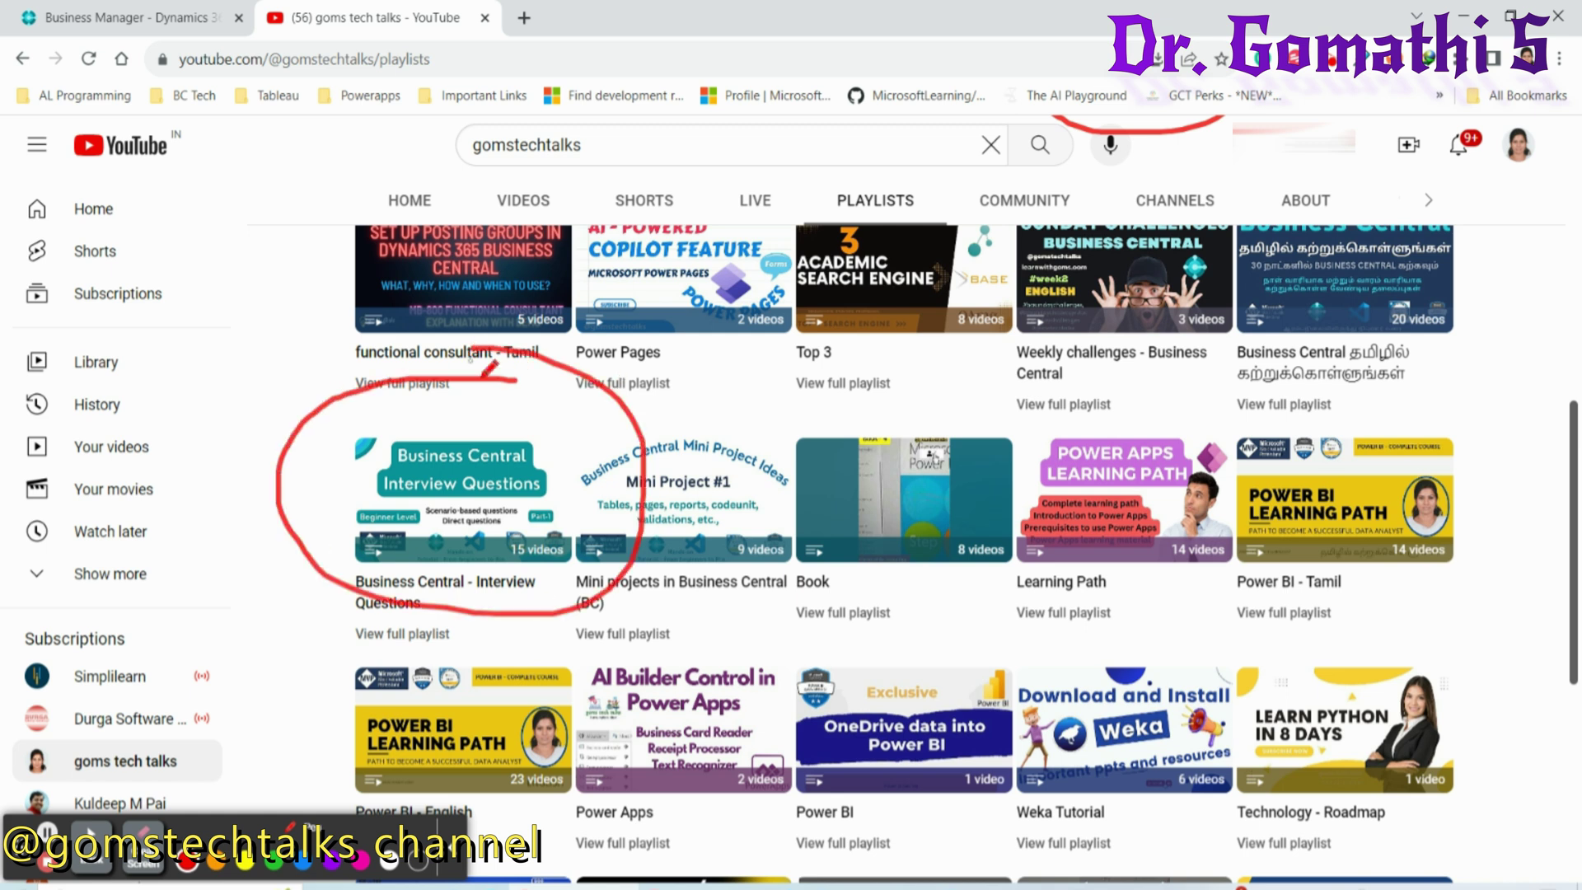
pyautogui.moveTo(775, 378)
pyautogui.mouseDown()
pyautogui.moveTo(763, 551)
pyautogui.moveTo(677, 408)
pyautogui.mouseUp()
pyautogui.scroll(-4, 952, 617)
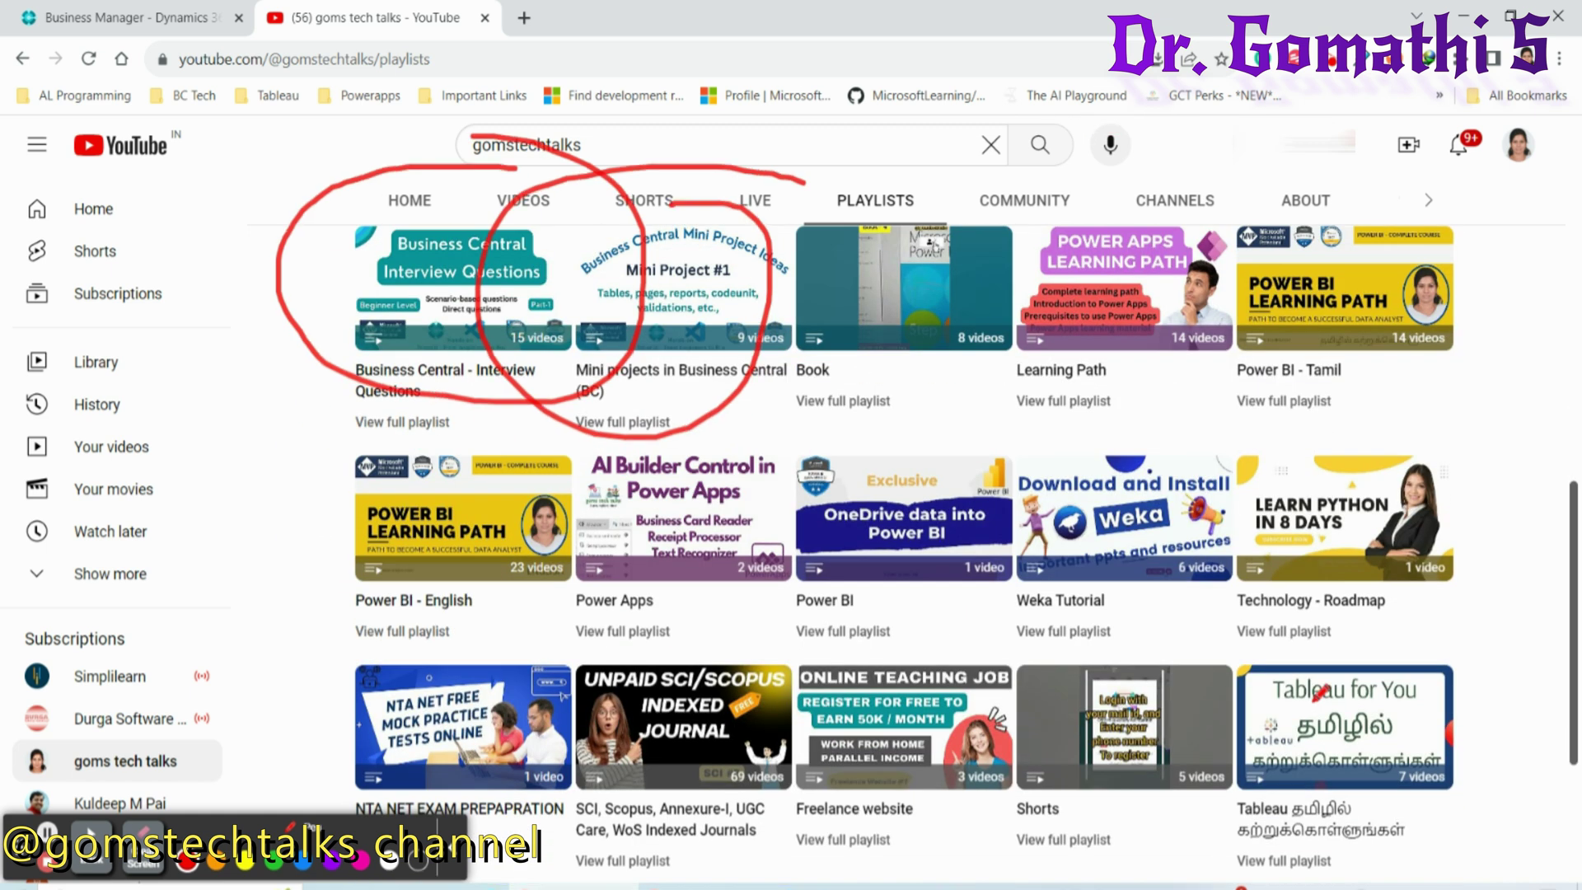
pyautogui.scroll(-3, 1344, 716)
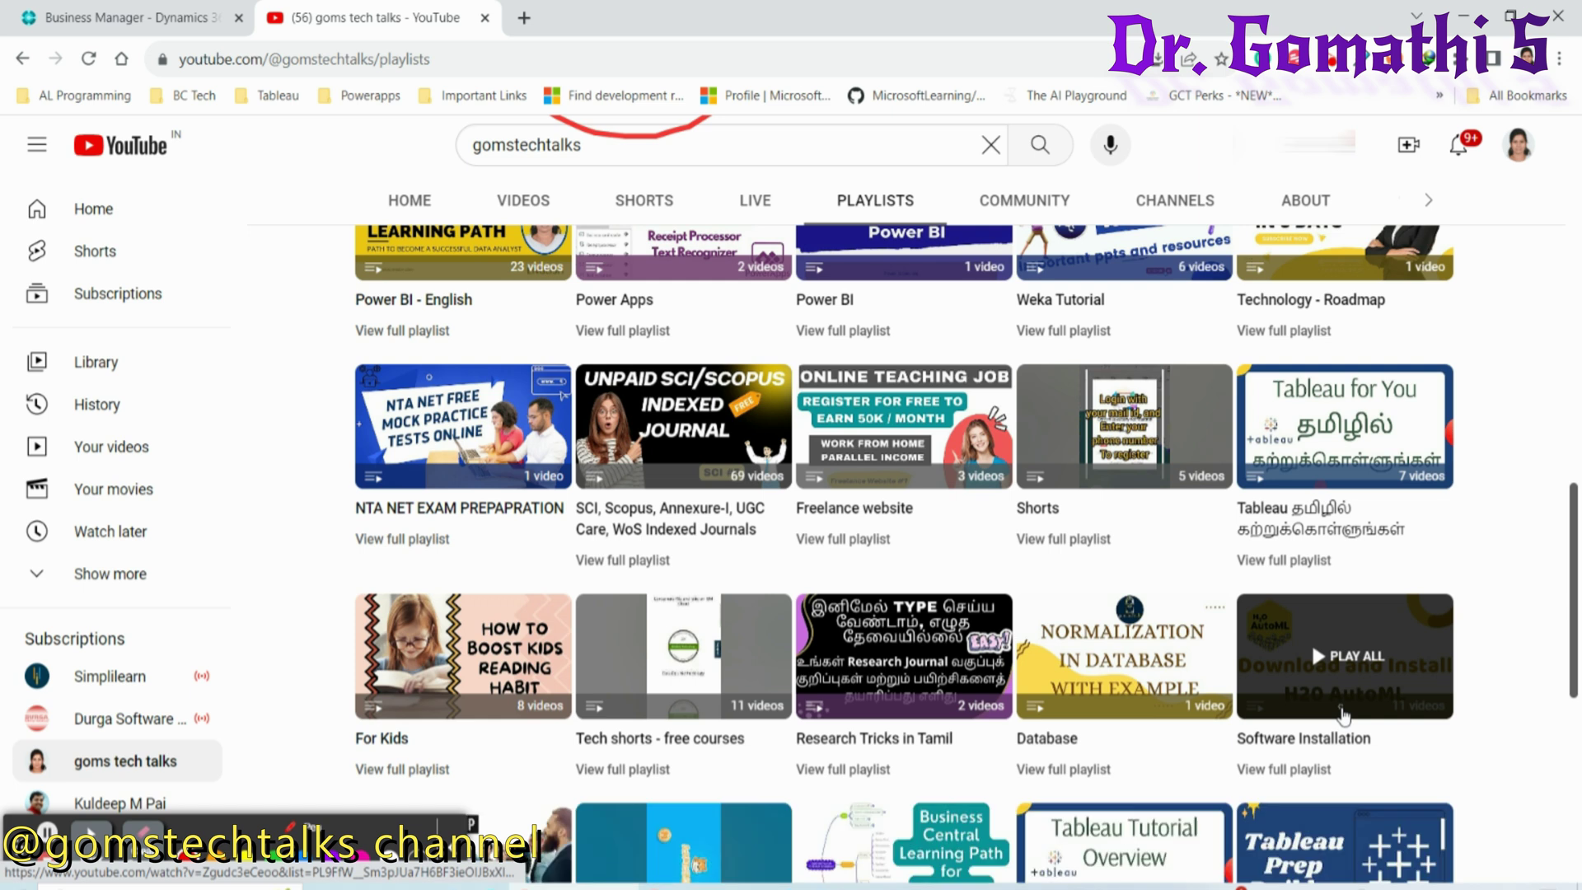
pyautogui.scroll(-3, 1343, 716)
pyautogui.moveTo(1009, 561)
pyautogui.mouseDown()
pyautogui.moveTo(937, 550)
pyautogui.moveTo(1038, 602)
pyautogui.moveTo(853, 548)
pyautogui.mouseUp()
# - Open the full Microsoft Dynamics 365 Business Central - AL Programming playlist and find the video on accessing the Business Central trial
pyautogui.click(142, 857)
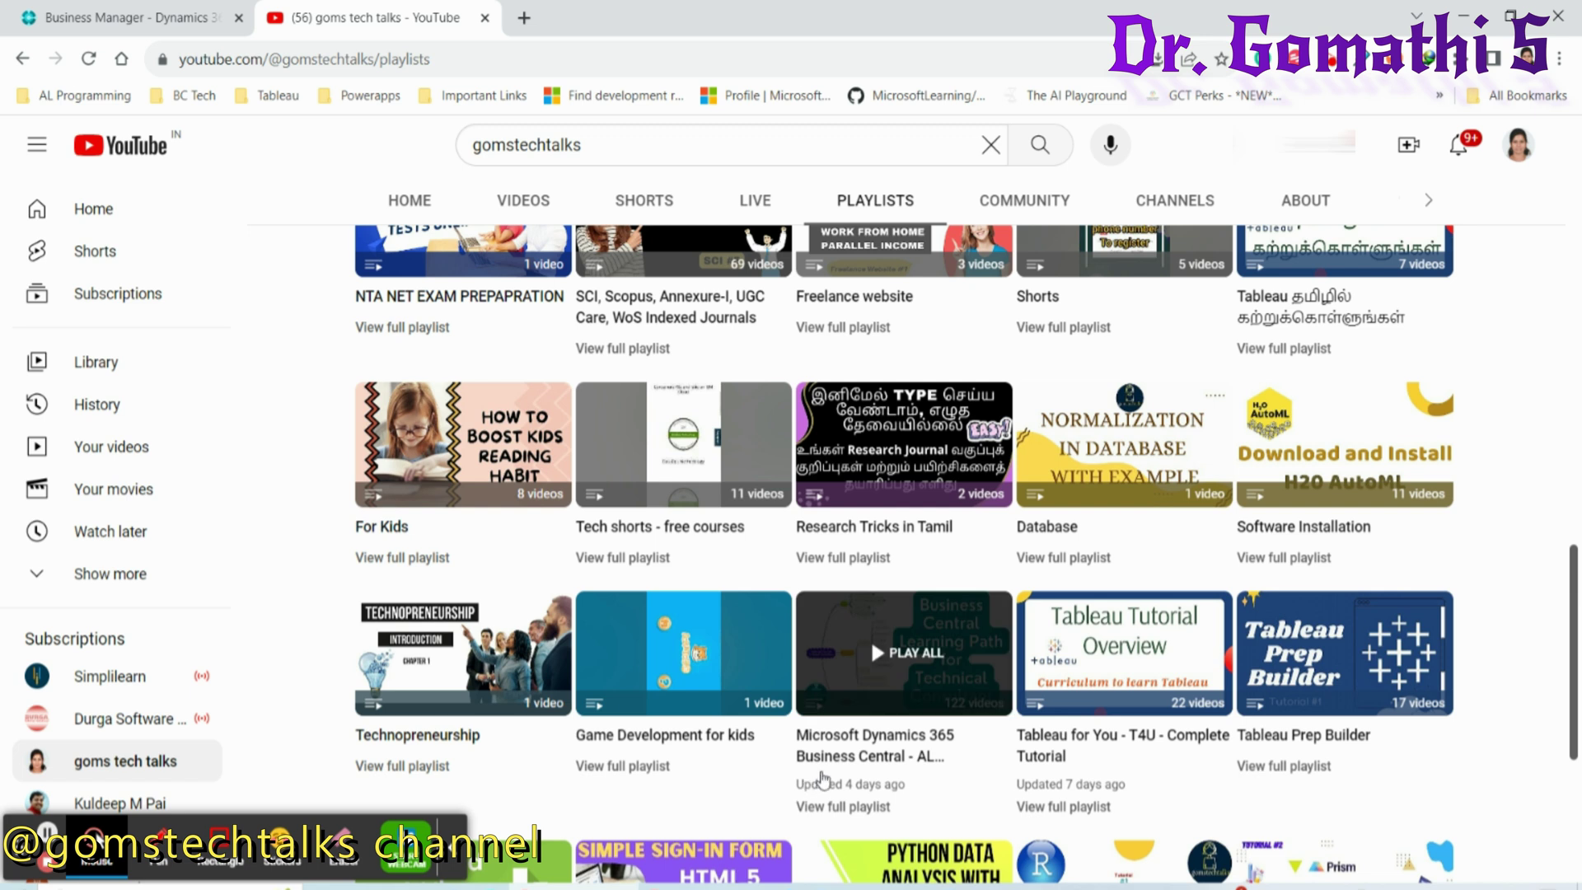
pyautogui.click(858, 811)
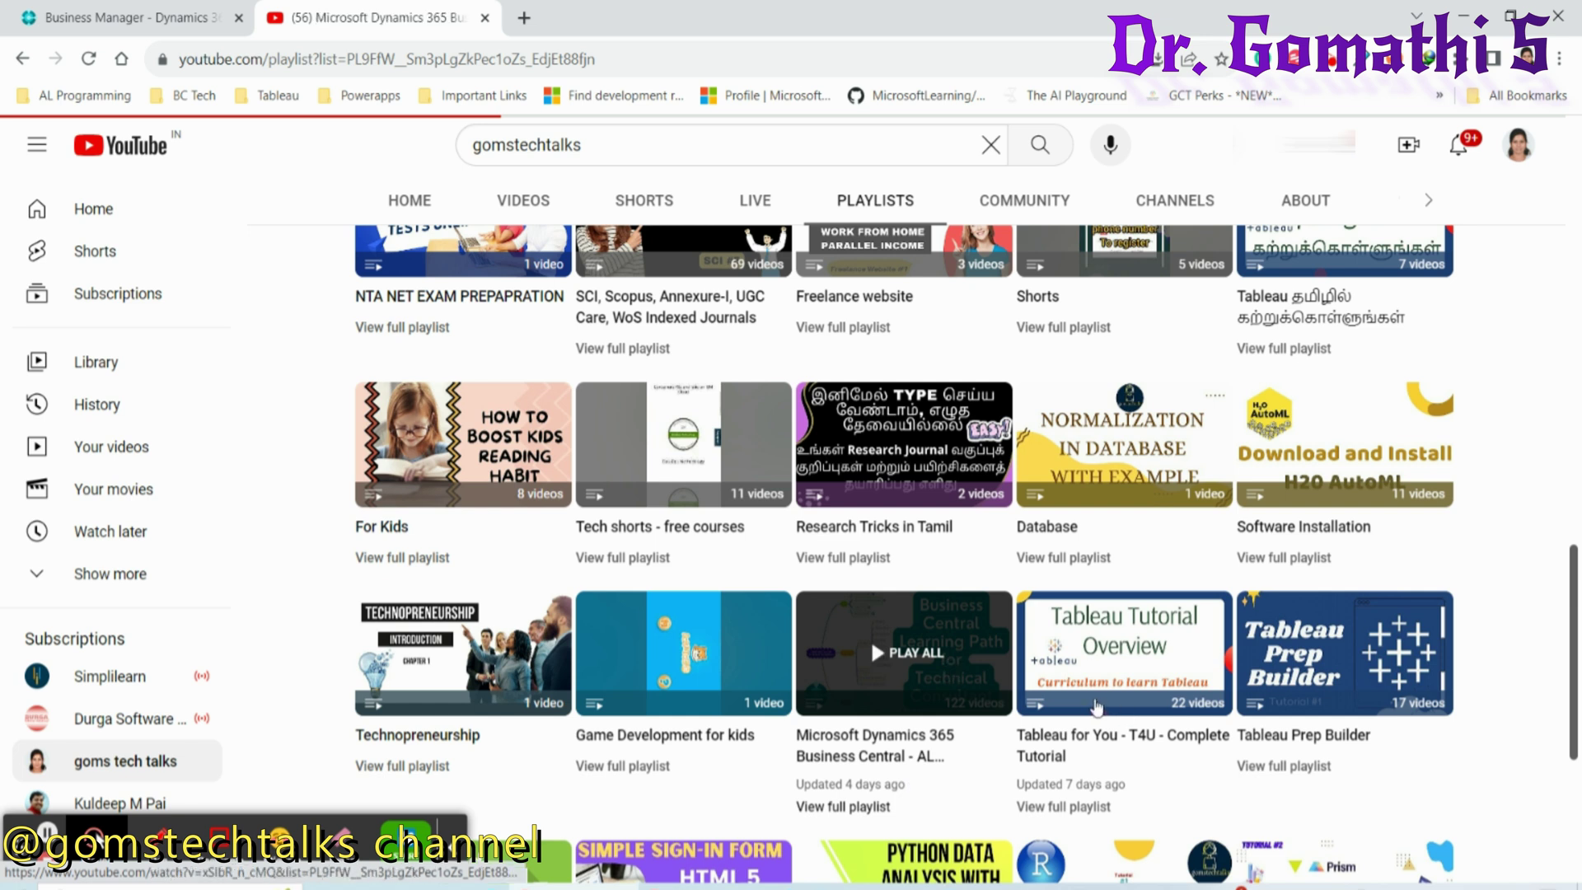
pyautogui.scroll(-20, 1243, 484)
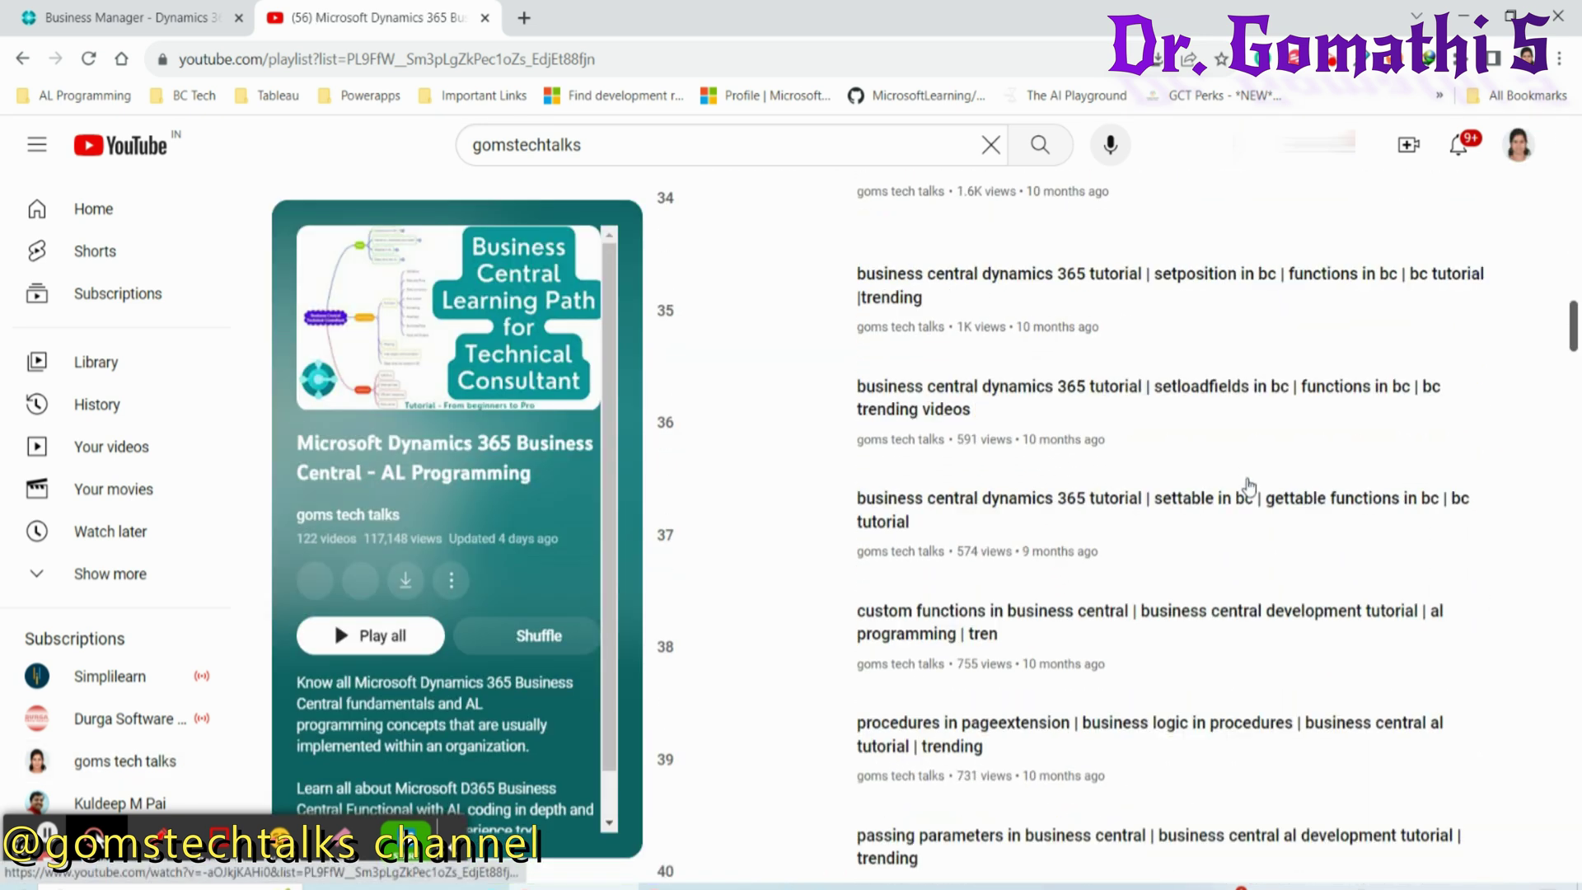
pyautogui.moveTo(1573, 429); pyautogui.dragTo(1574, 882)
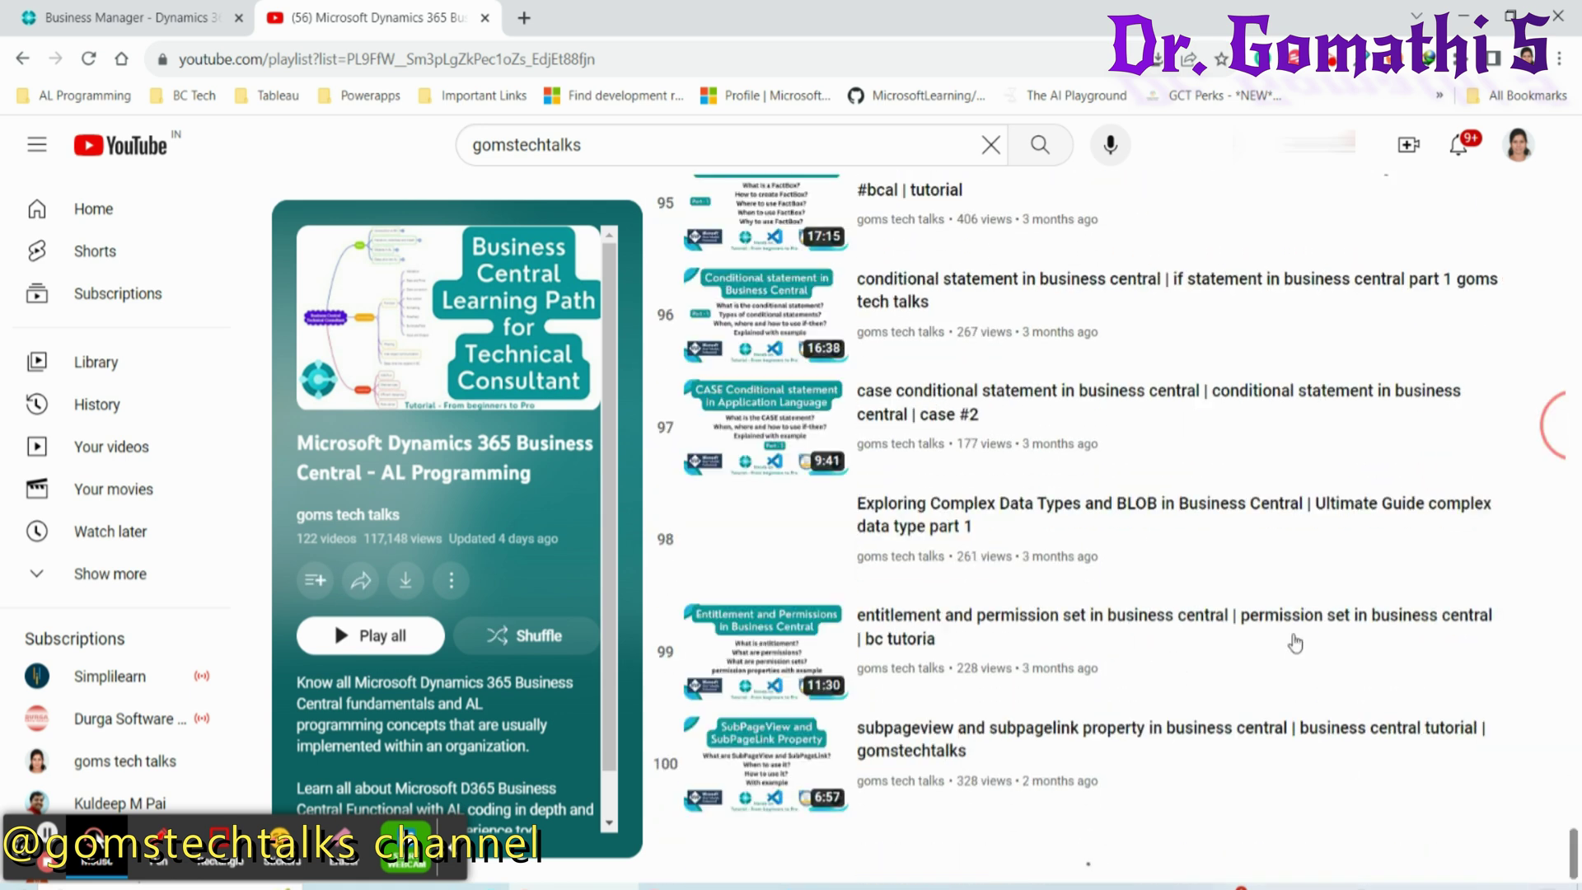
pyautogui.scroll(-4, 1294, 639)
pyautogui.scroll(-20, 1294, 639)
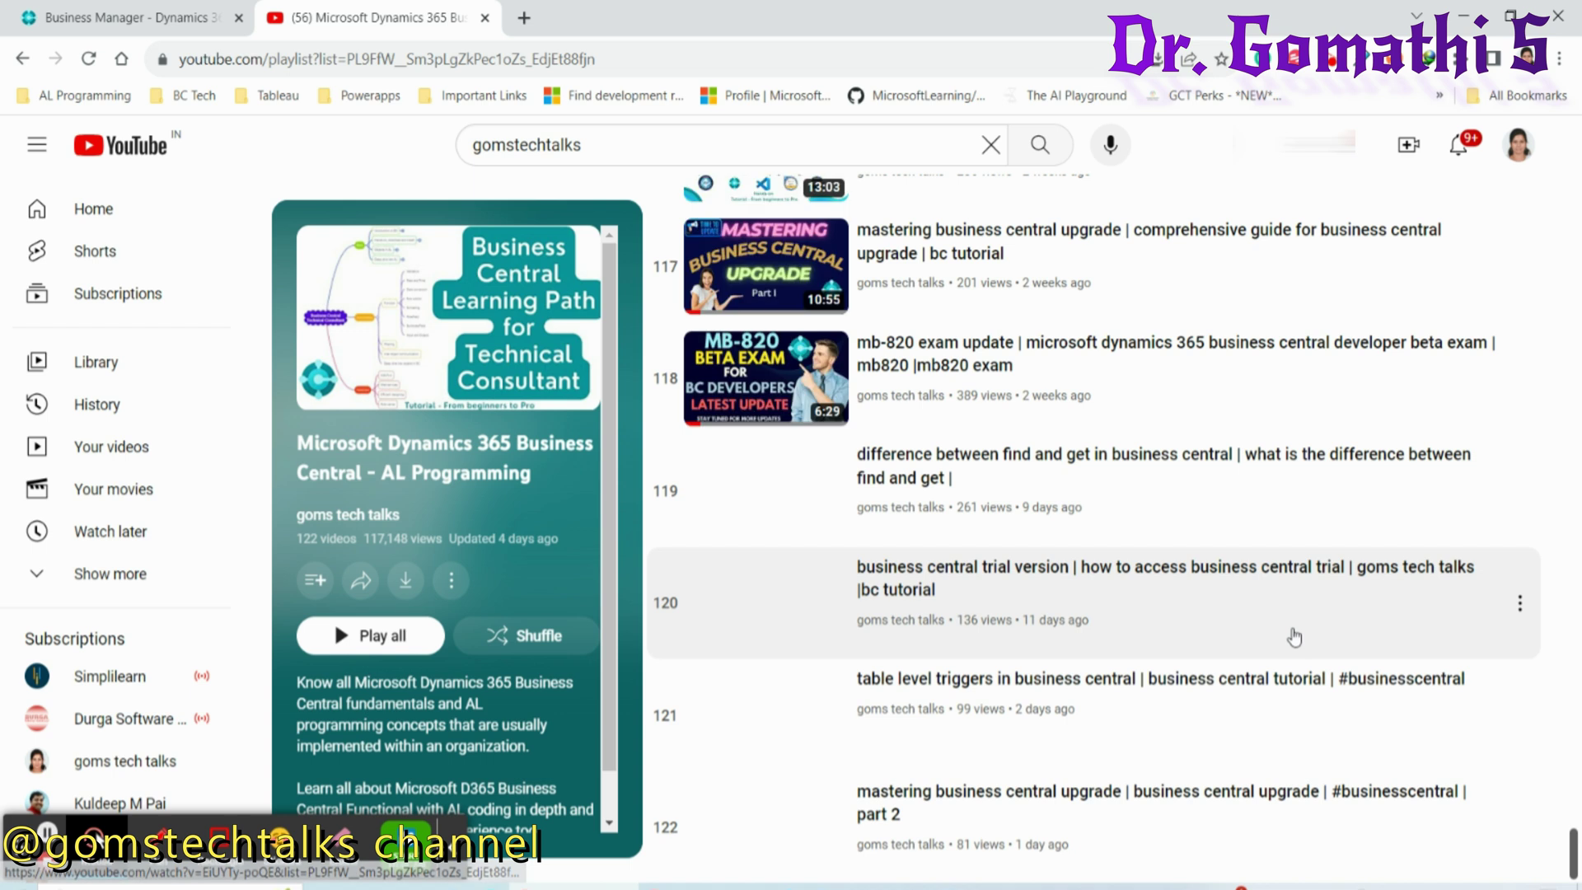
pyautogui.click(161, 858)
pyautogui.moveTo(995, 535)
pyautogui.mouseDown()
pyautogui.moveTo(968, 515)
pyautogui.moveTo(651, 686)
pyautogui.moveTo(1495, 660)
pyautogui.moveTo(997, 544)
pyautogui.mouseUp()
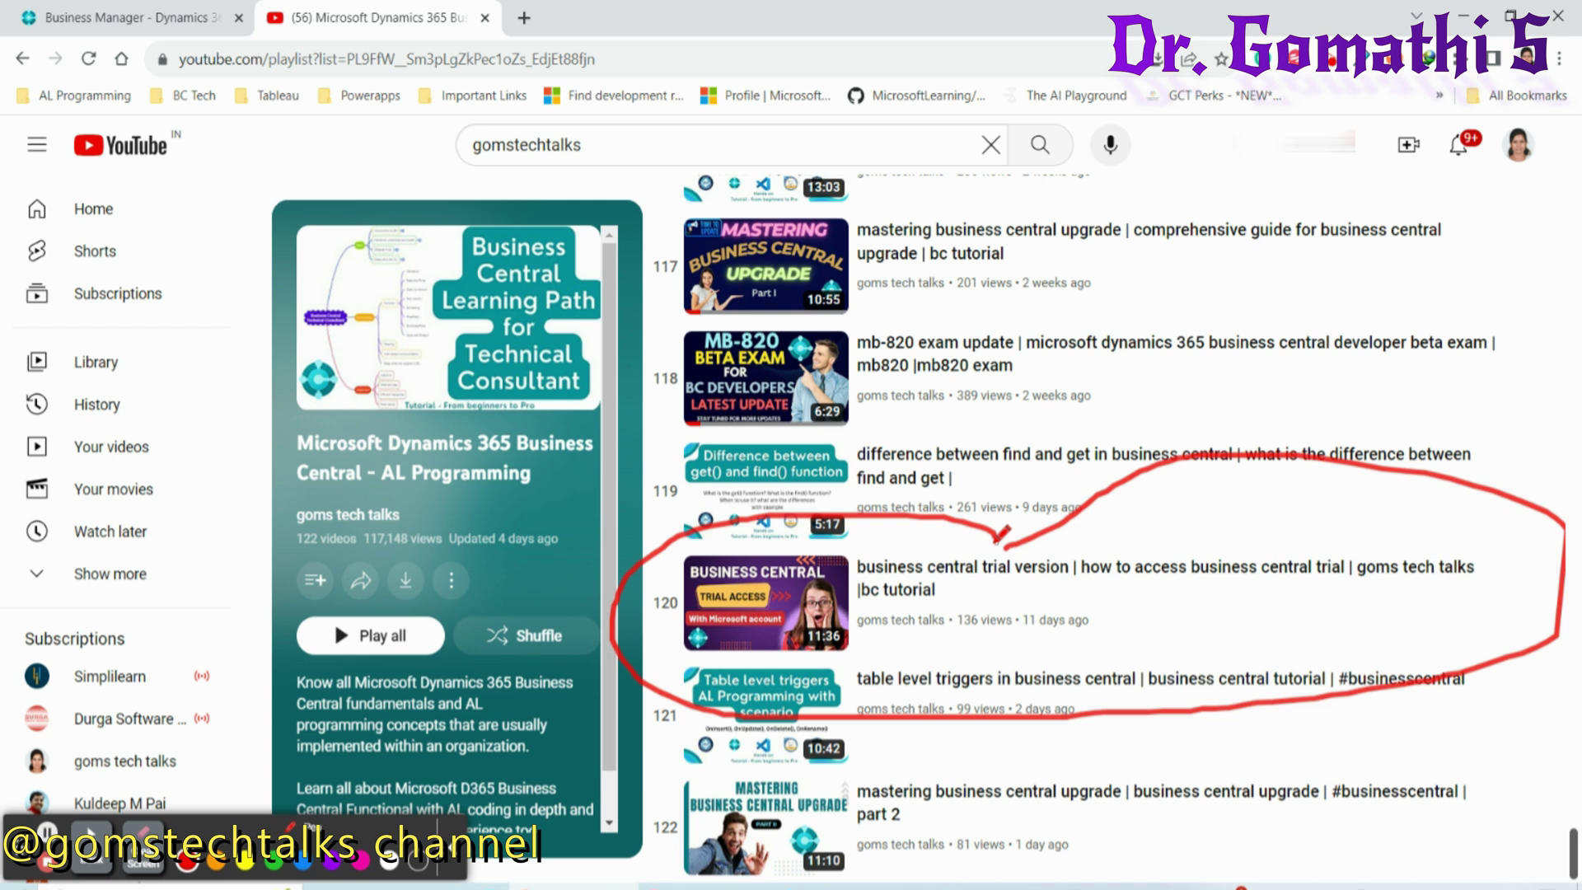
pyautogui.moveTo(893, 551); pyautogui.dragTo(962, 437)
pyautogui.moveTo(872, 505); pyautogui.dragTo(985, 506)
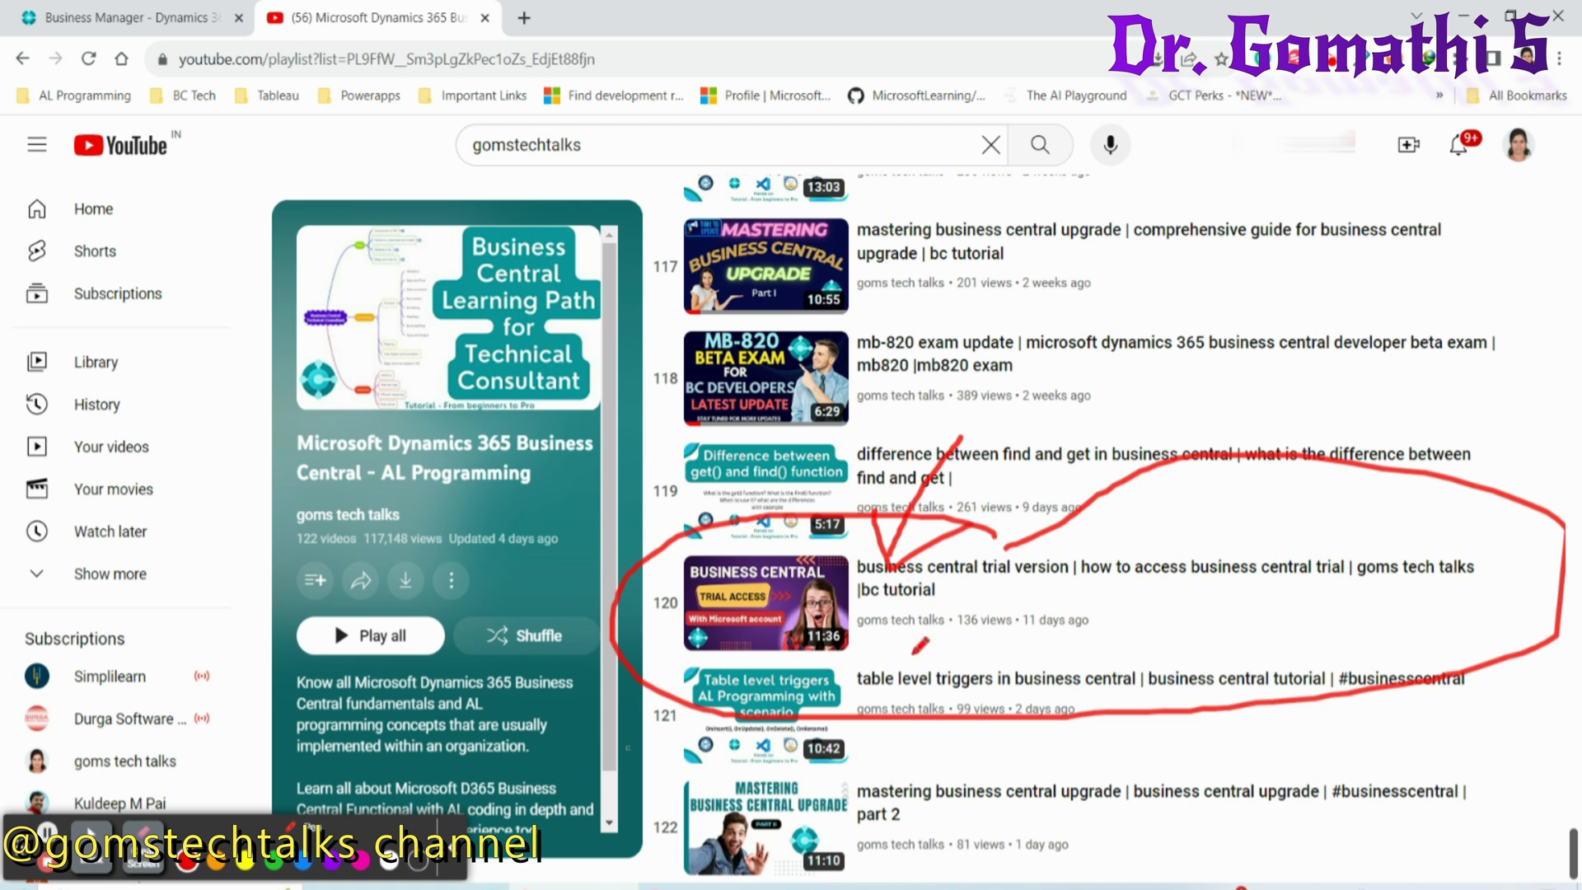
pyautogui.click(143, 861)
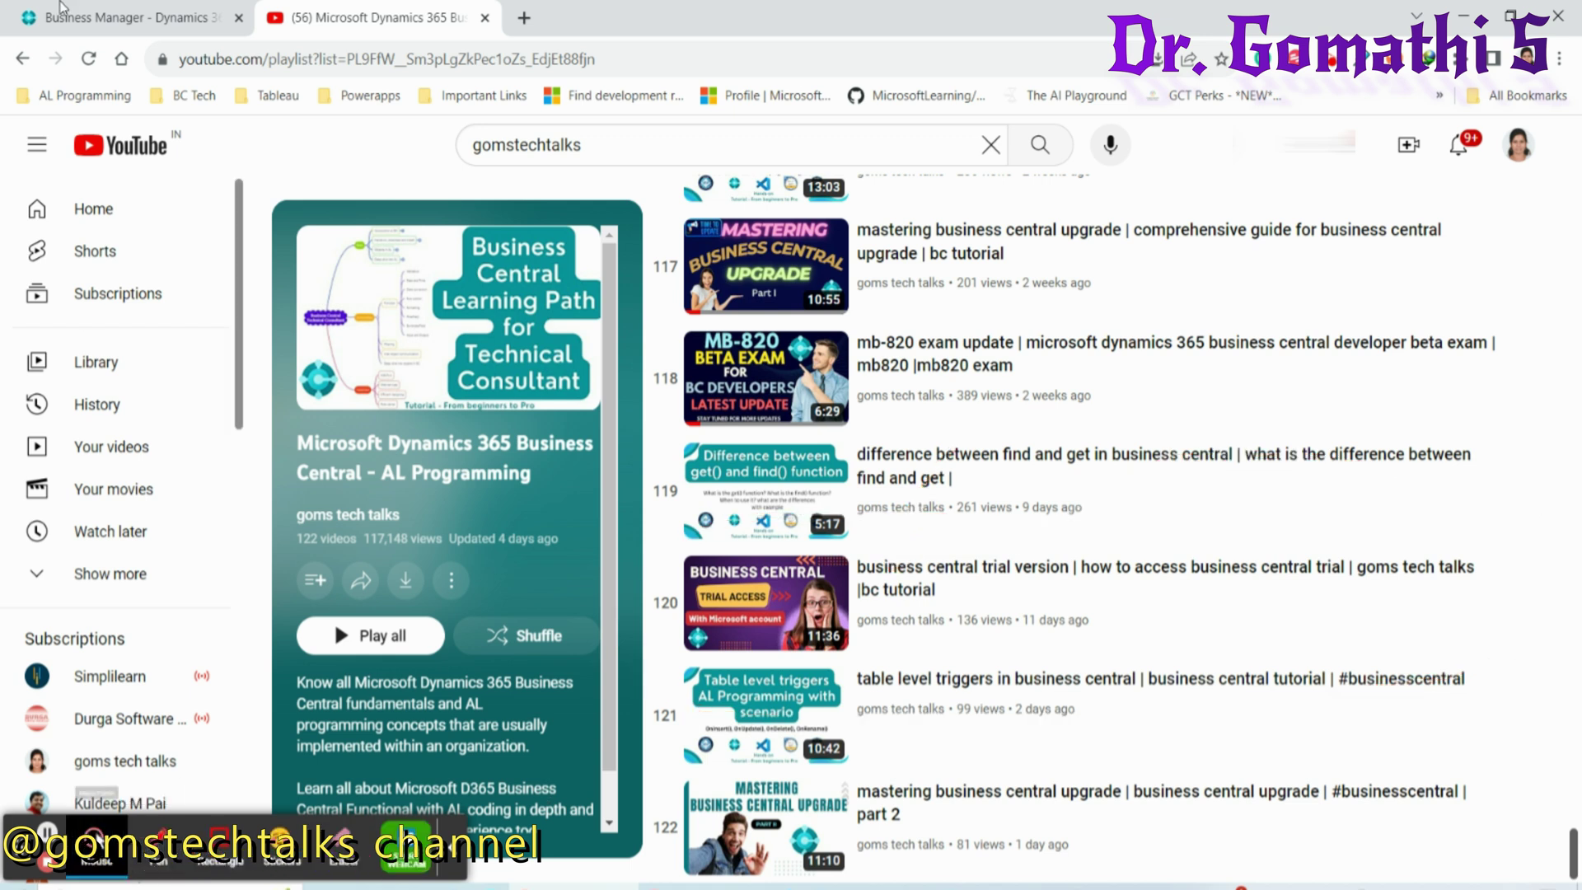
# - Switch back to the CRONUS IN home page in Dynamics 365 Business Central
pyautogui.click(124, 17)
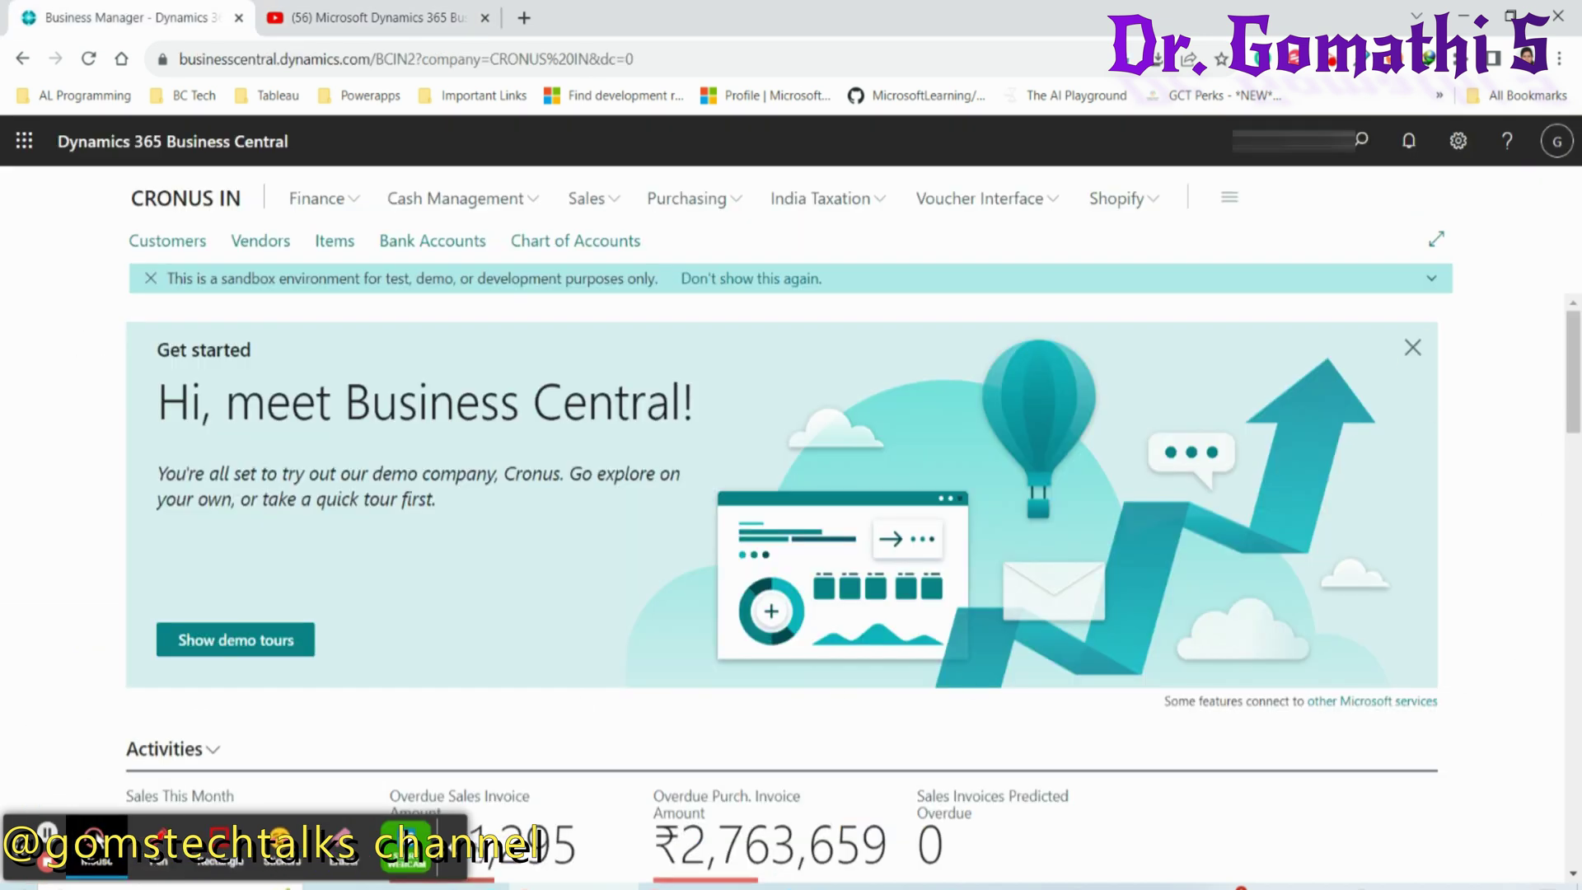
pyautogui.click(466, 858)
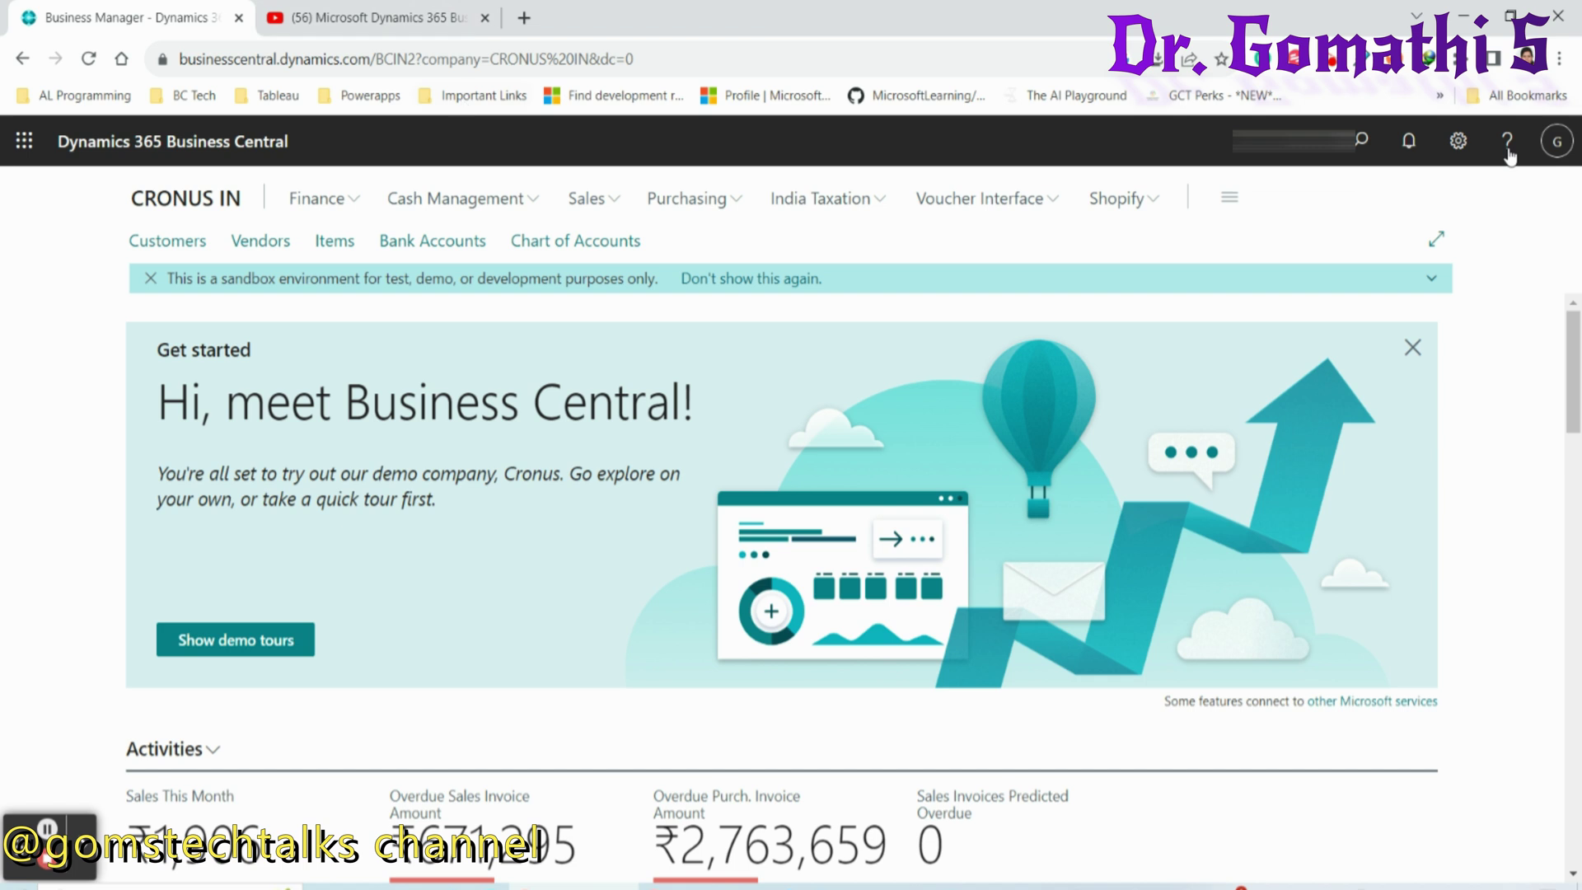
# - Search for "dimen" and open the Dimensions page
pyautogui.click(1360, 142)
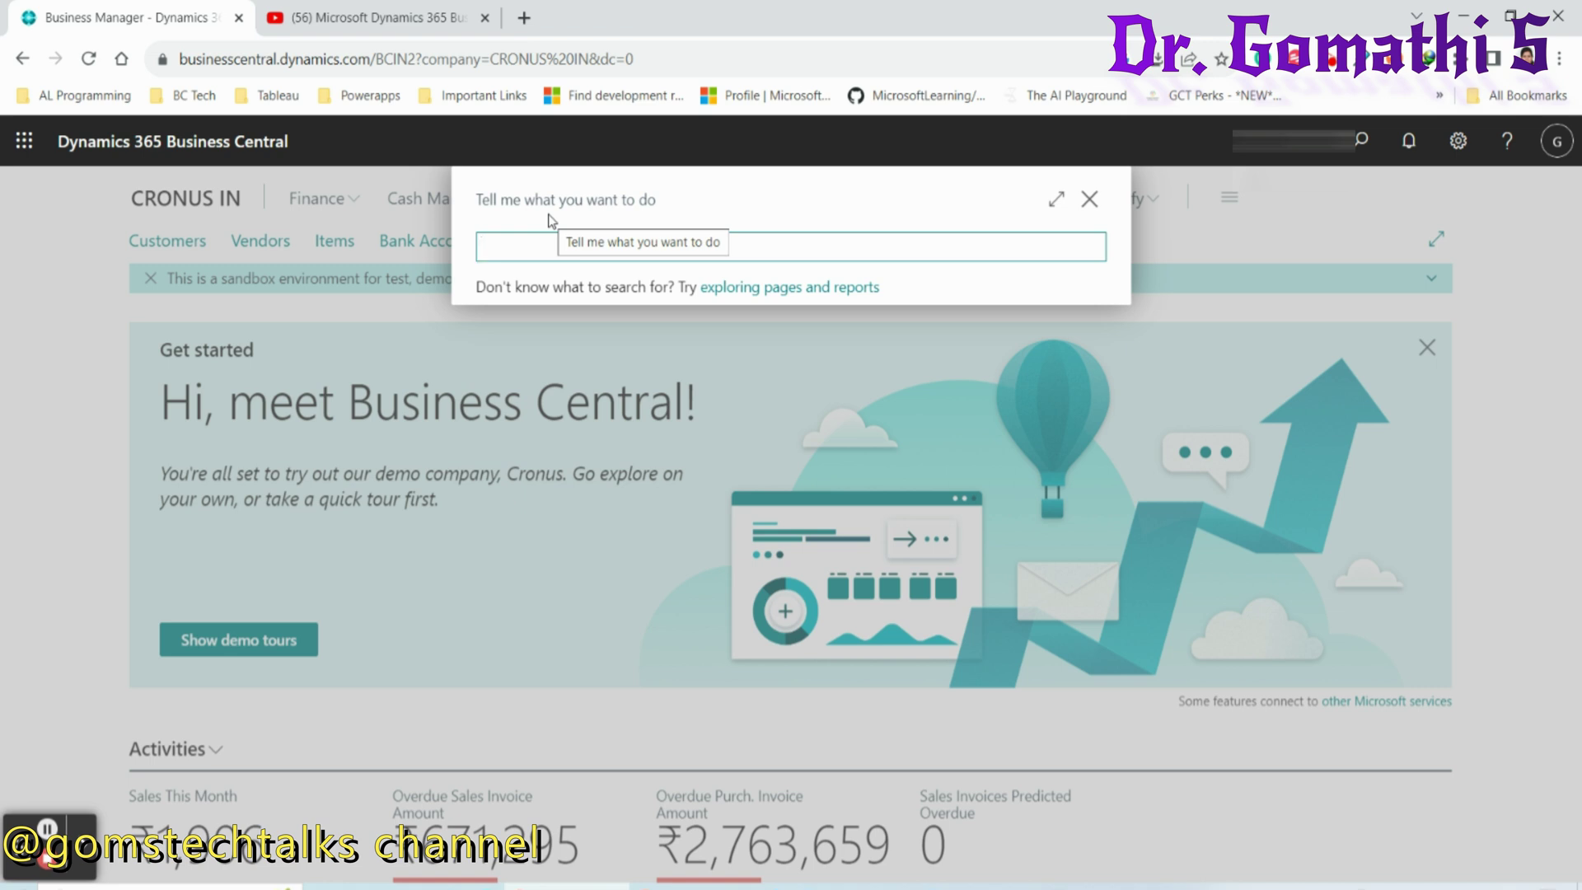
pyautogui.write('dimen')
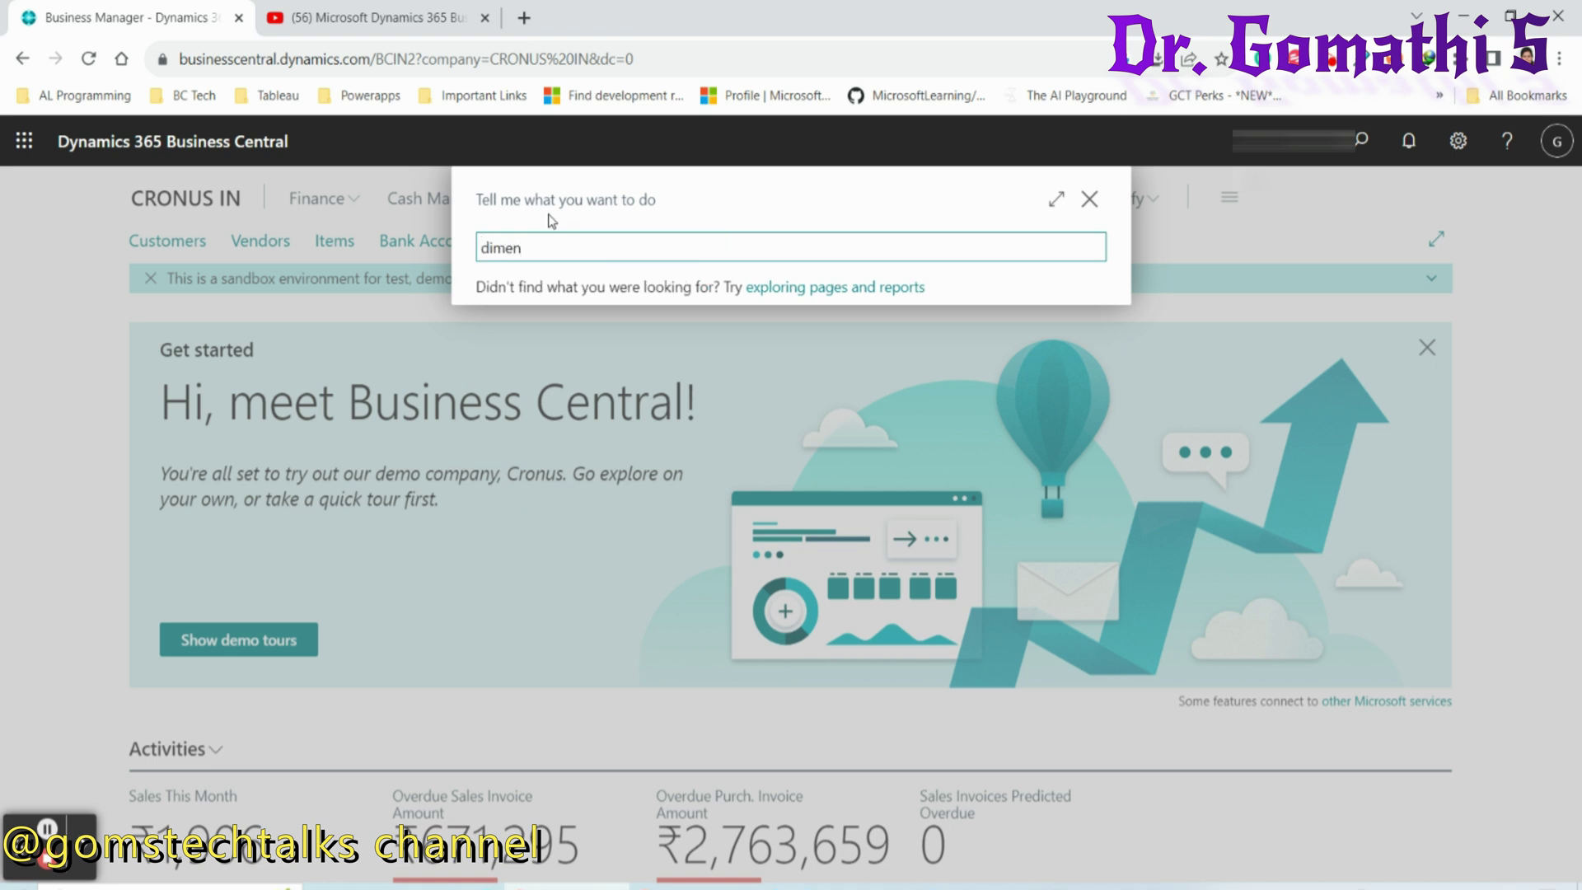
pyautogui.click(555, 344)
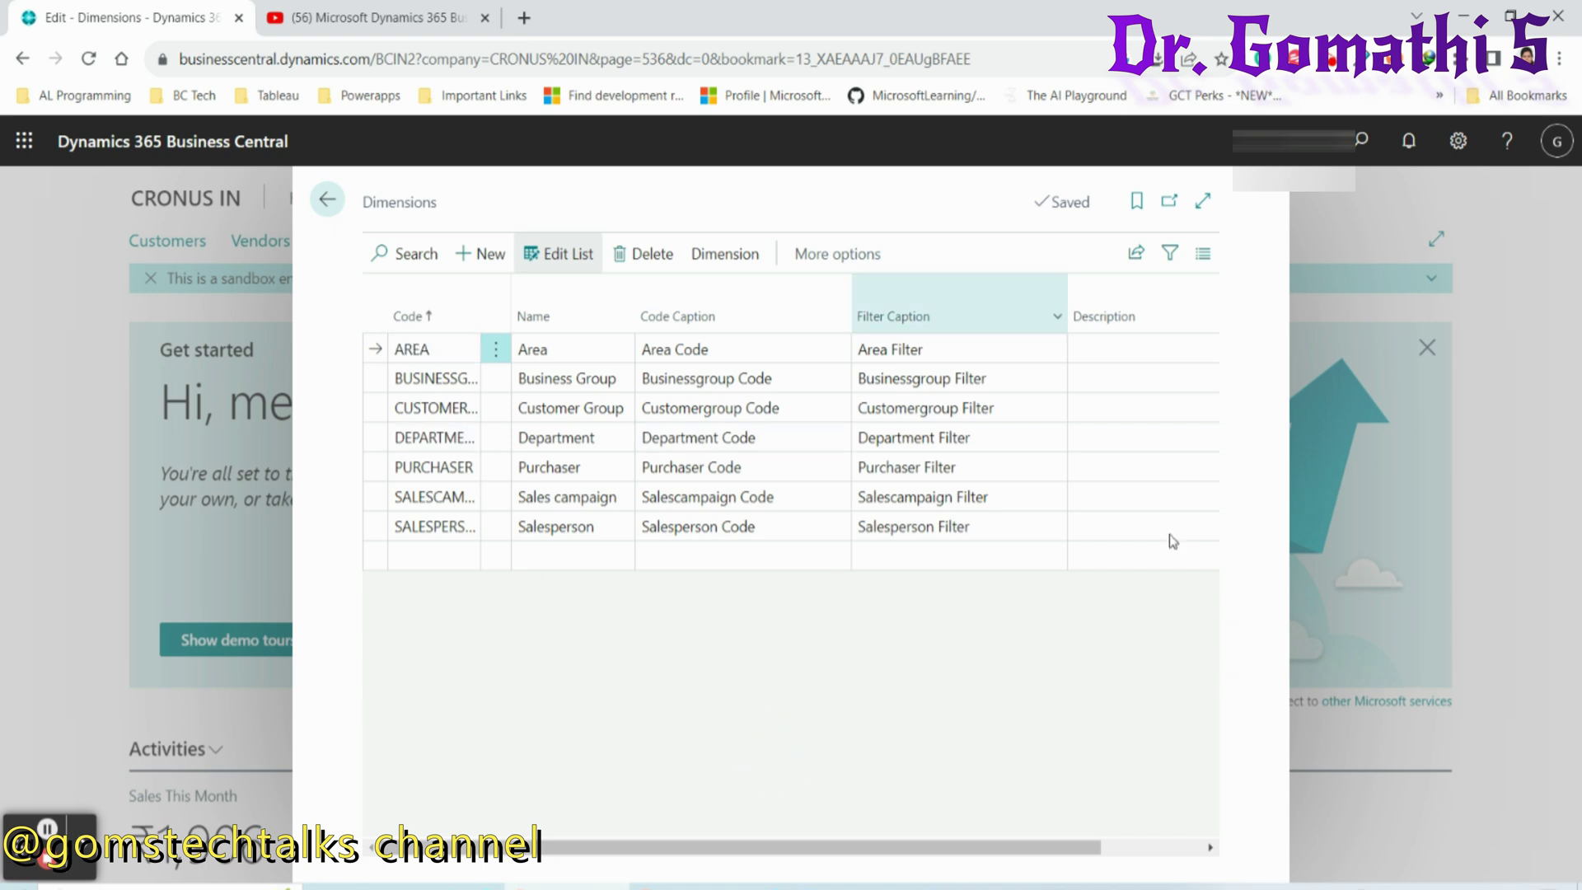
# - Create a new dimension with the code Activity, checking it against the Notepad list
pyautogui.click(493, 262)
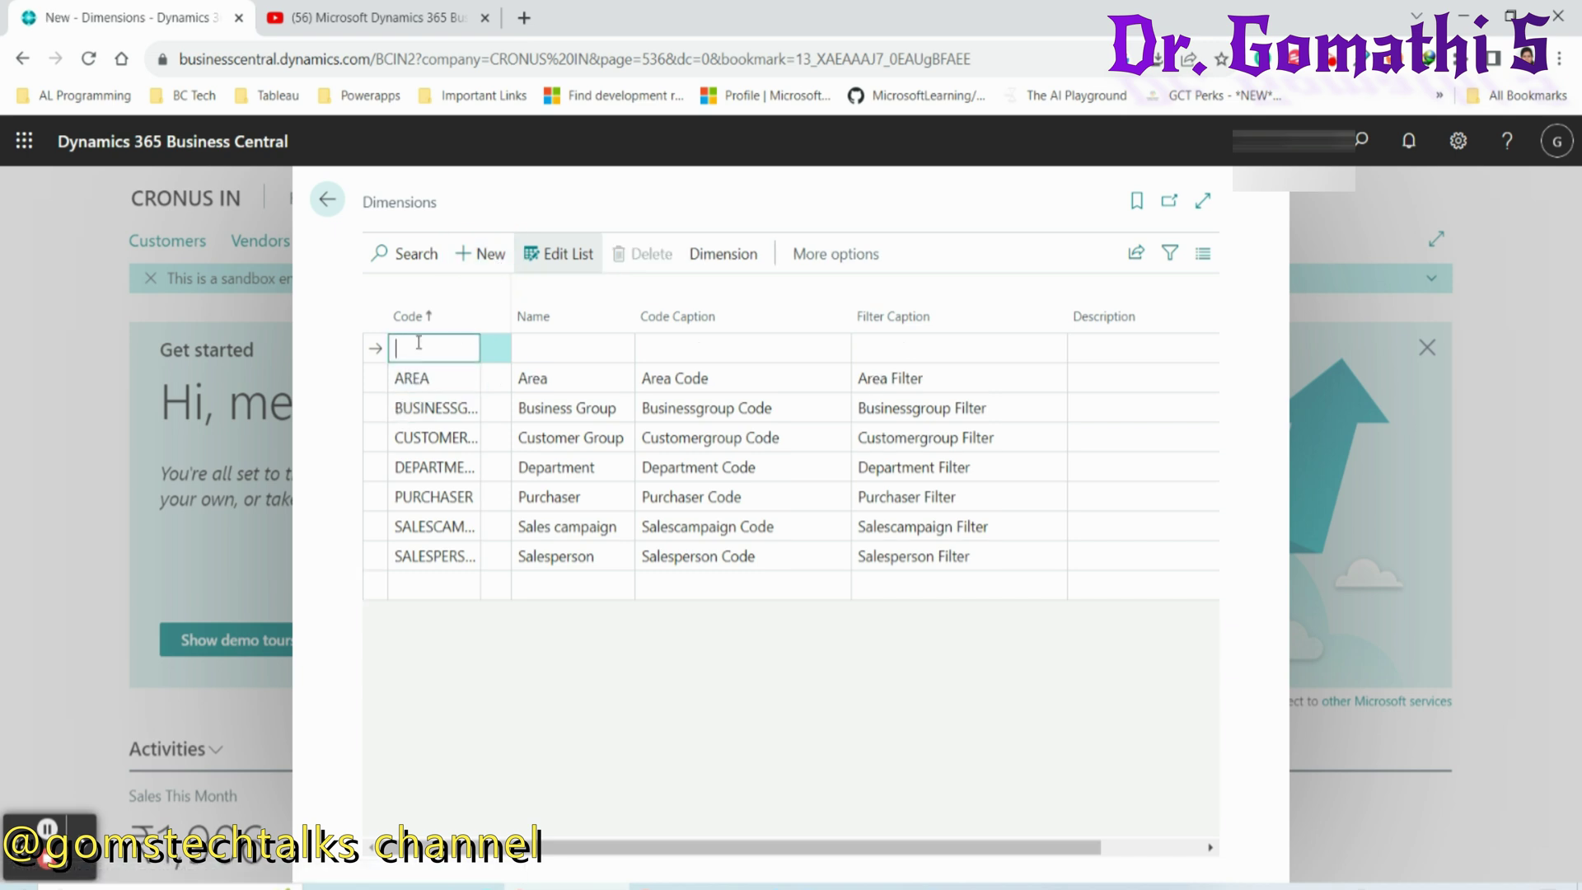
pyautogui.write('Activity')
pyautogui.hotkey('alt', 'Tab')
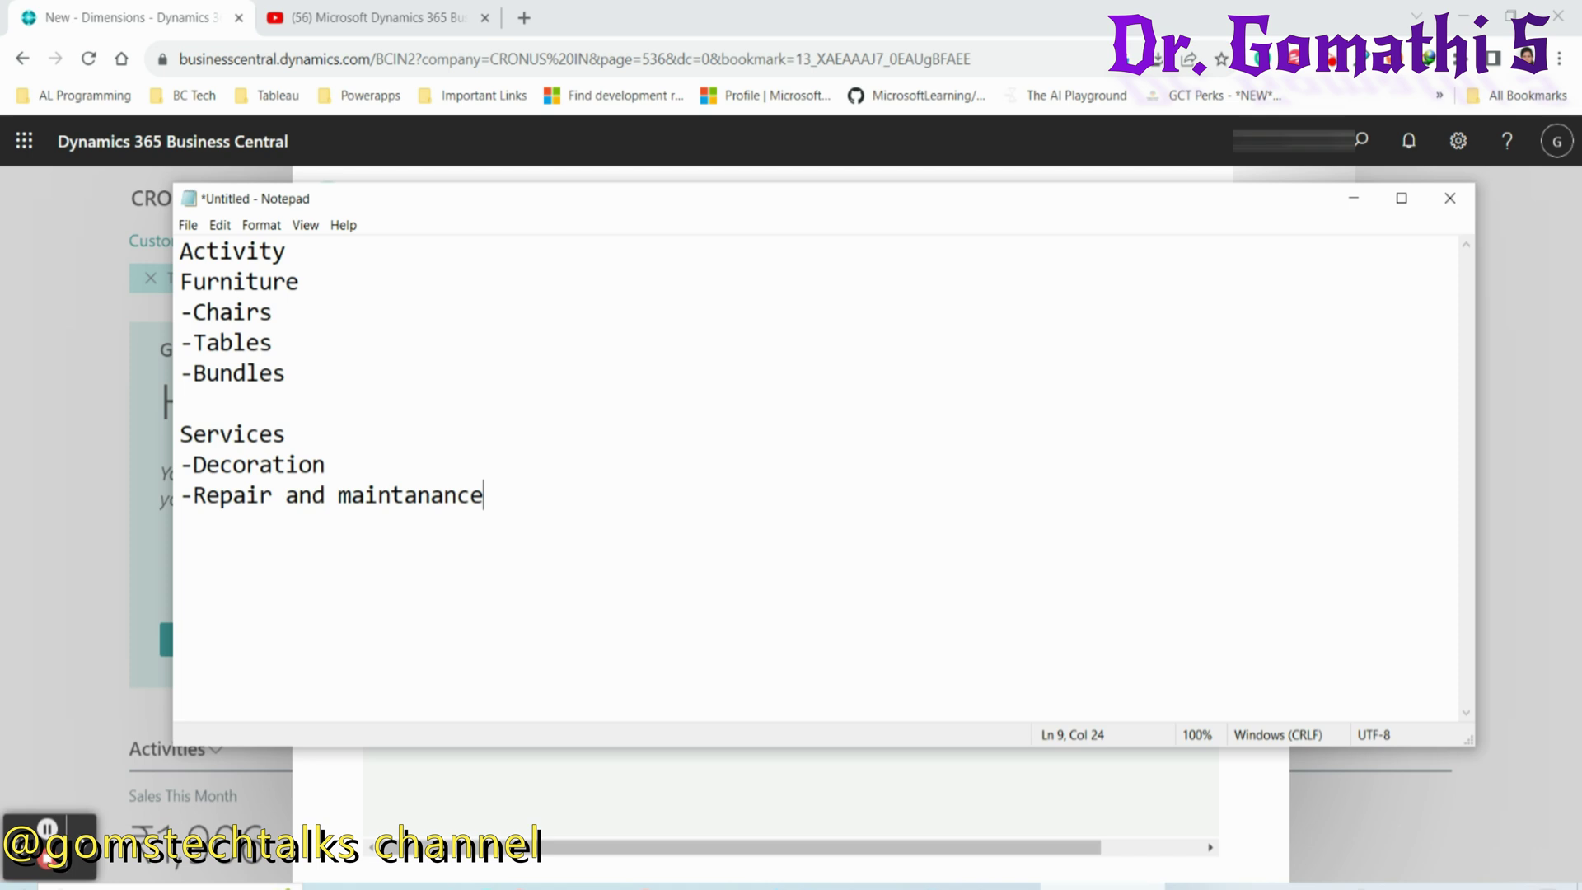
pyautogui.hotkey('alt', 'Tab')
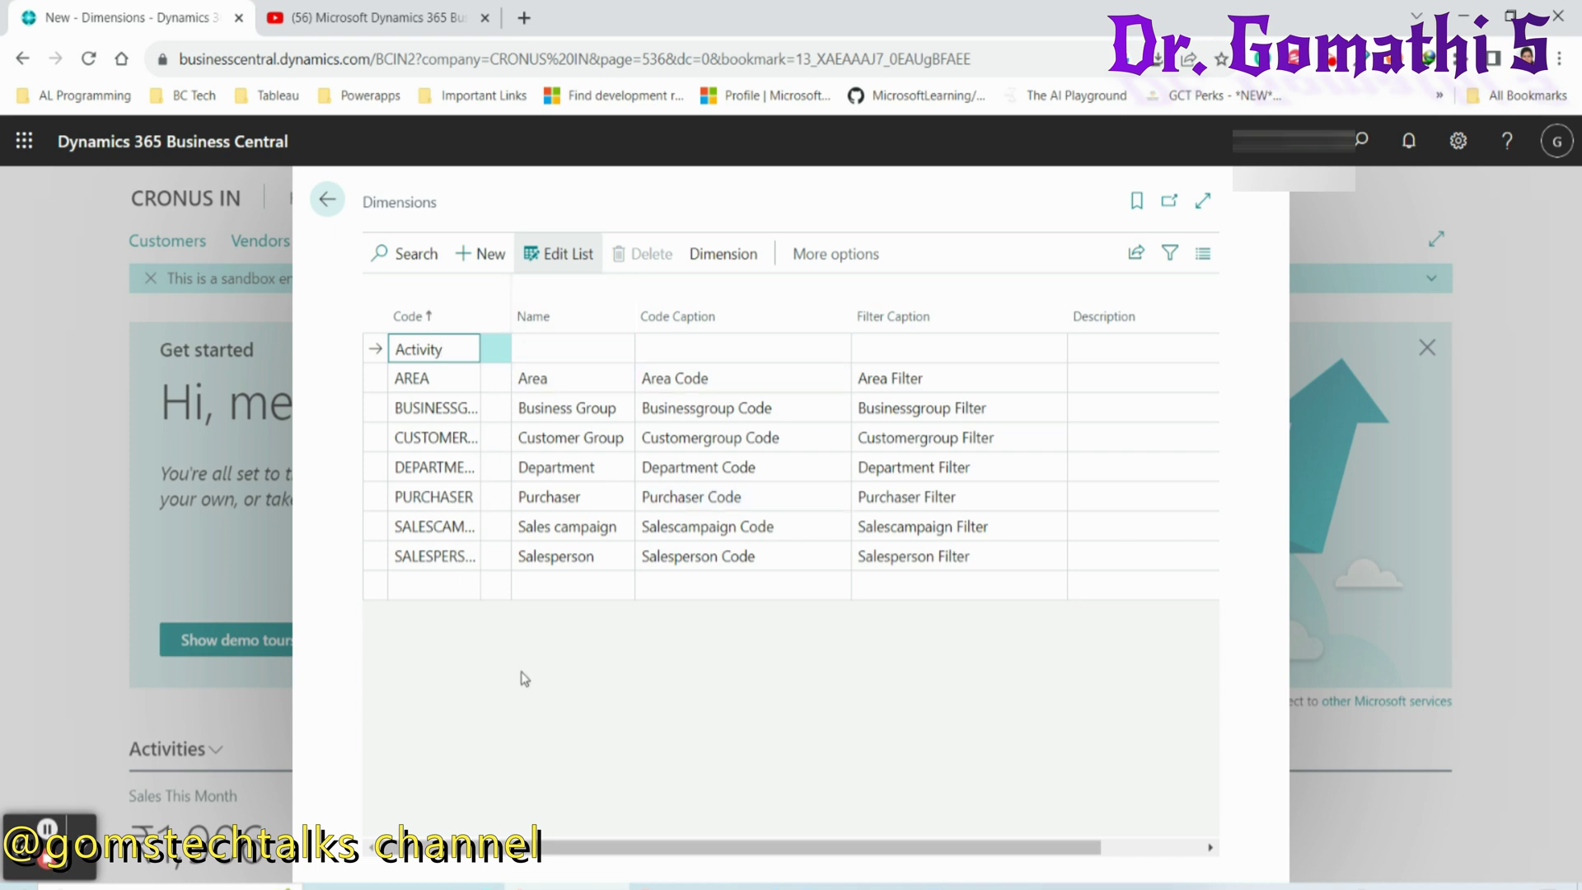
pyautogui.click(570, 346)
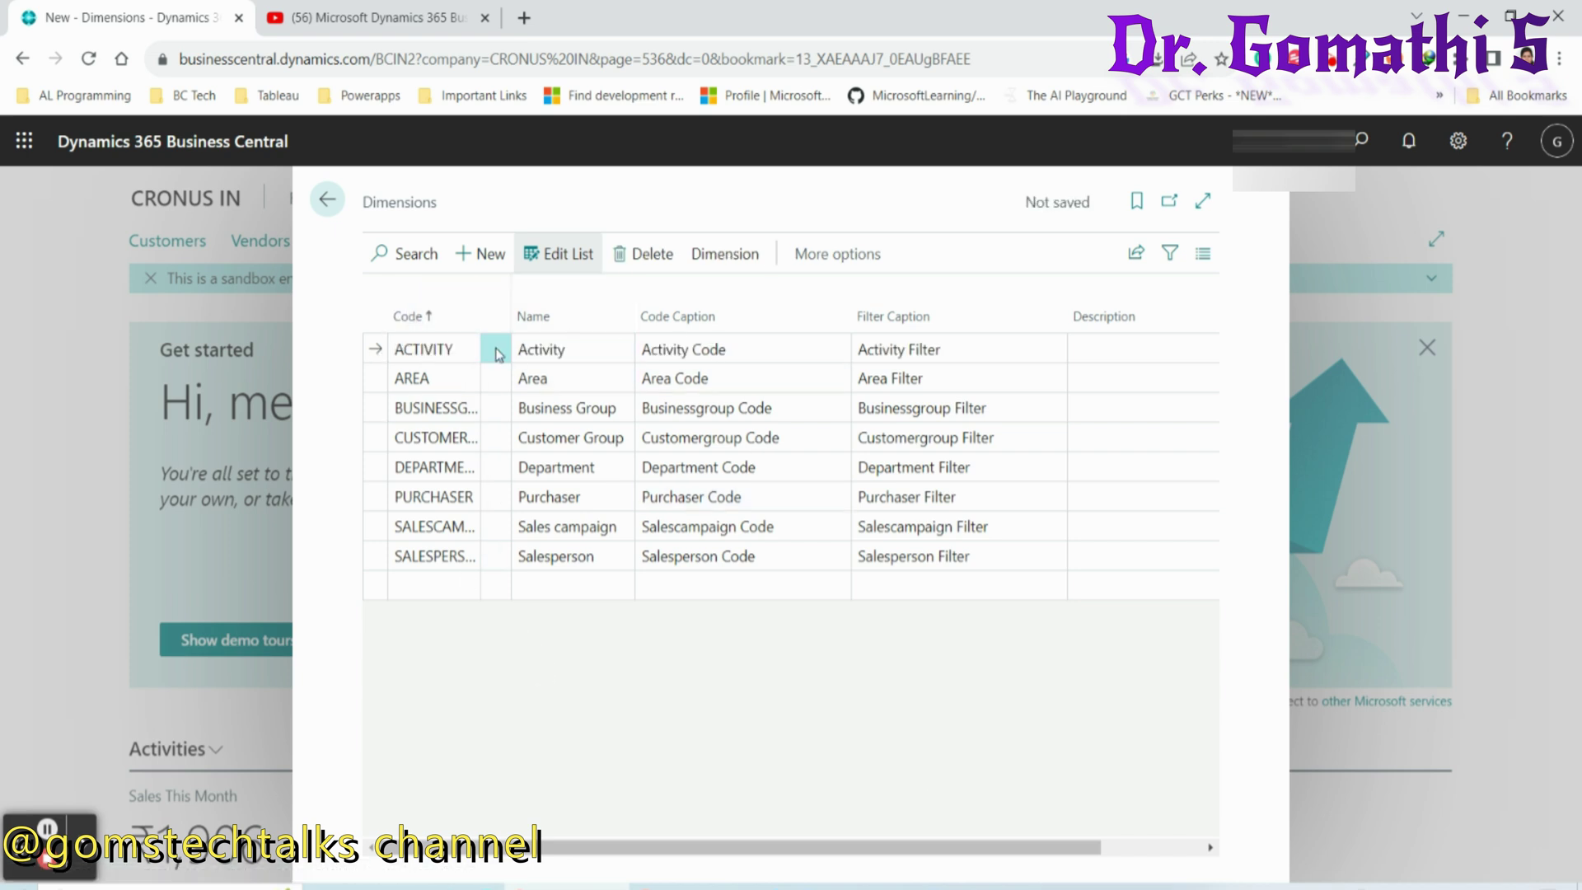
pyautogui.click(404, 354)
pyautogui.click(586, 354)
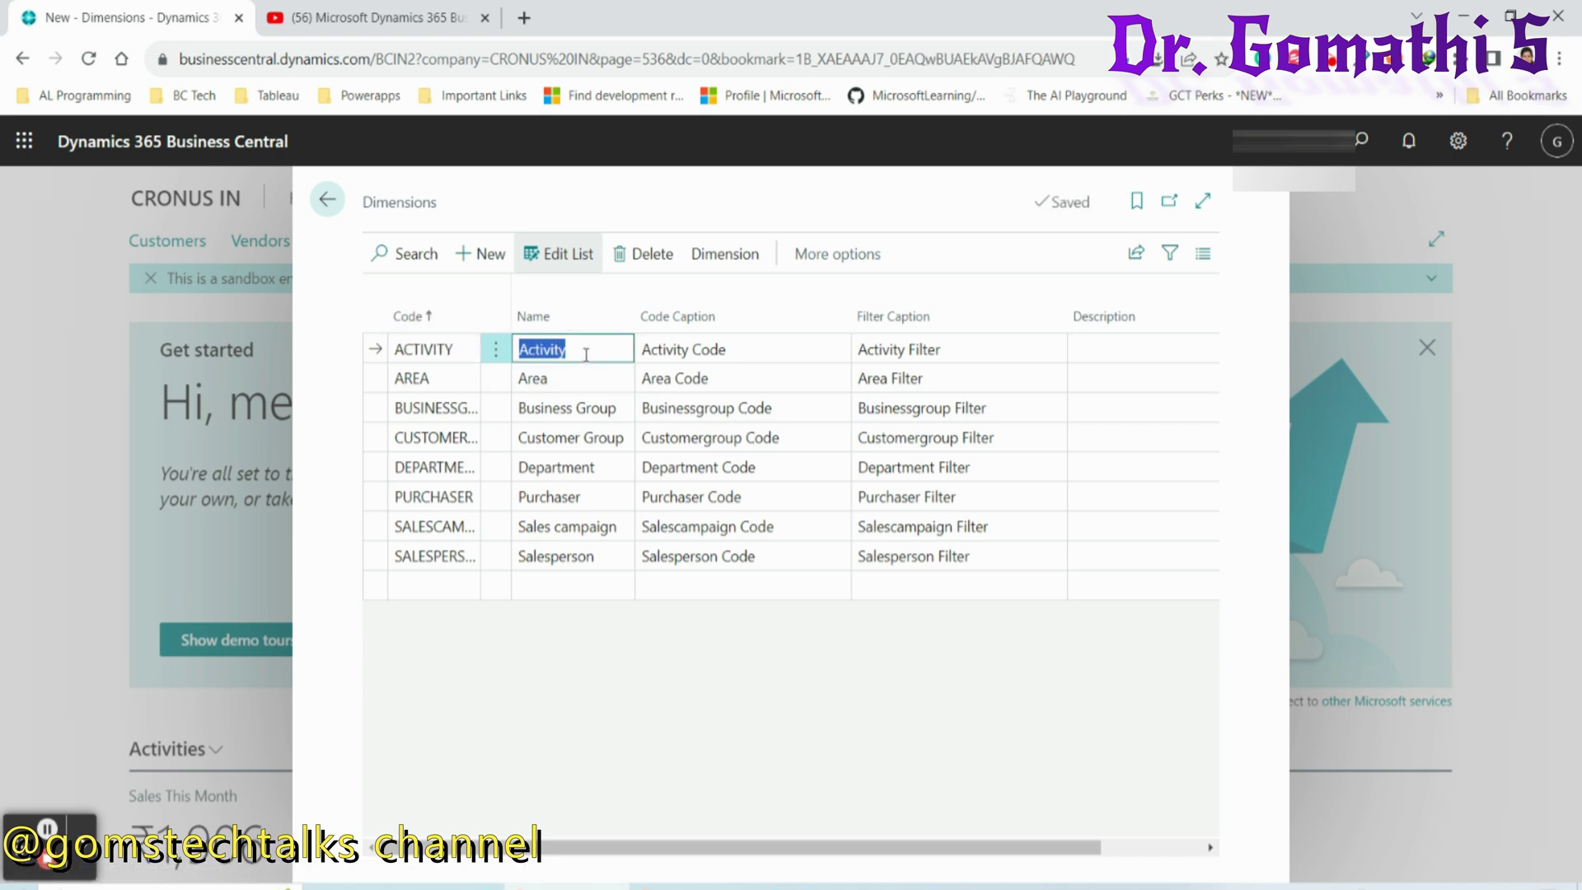
pyautogui.click(707, 257)
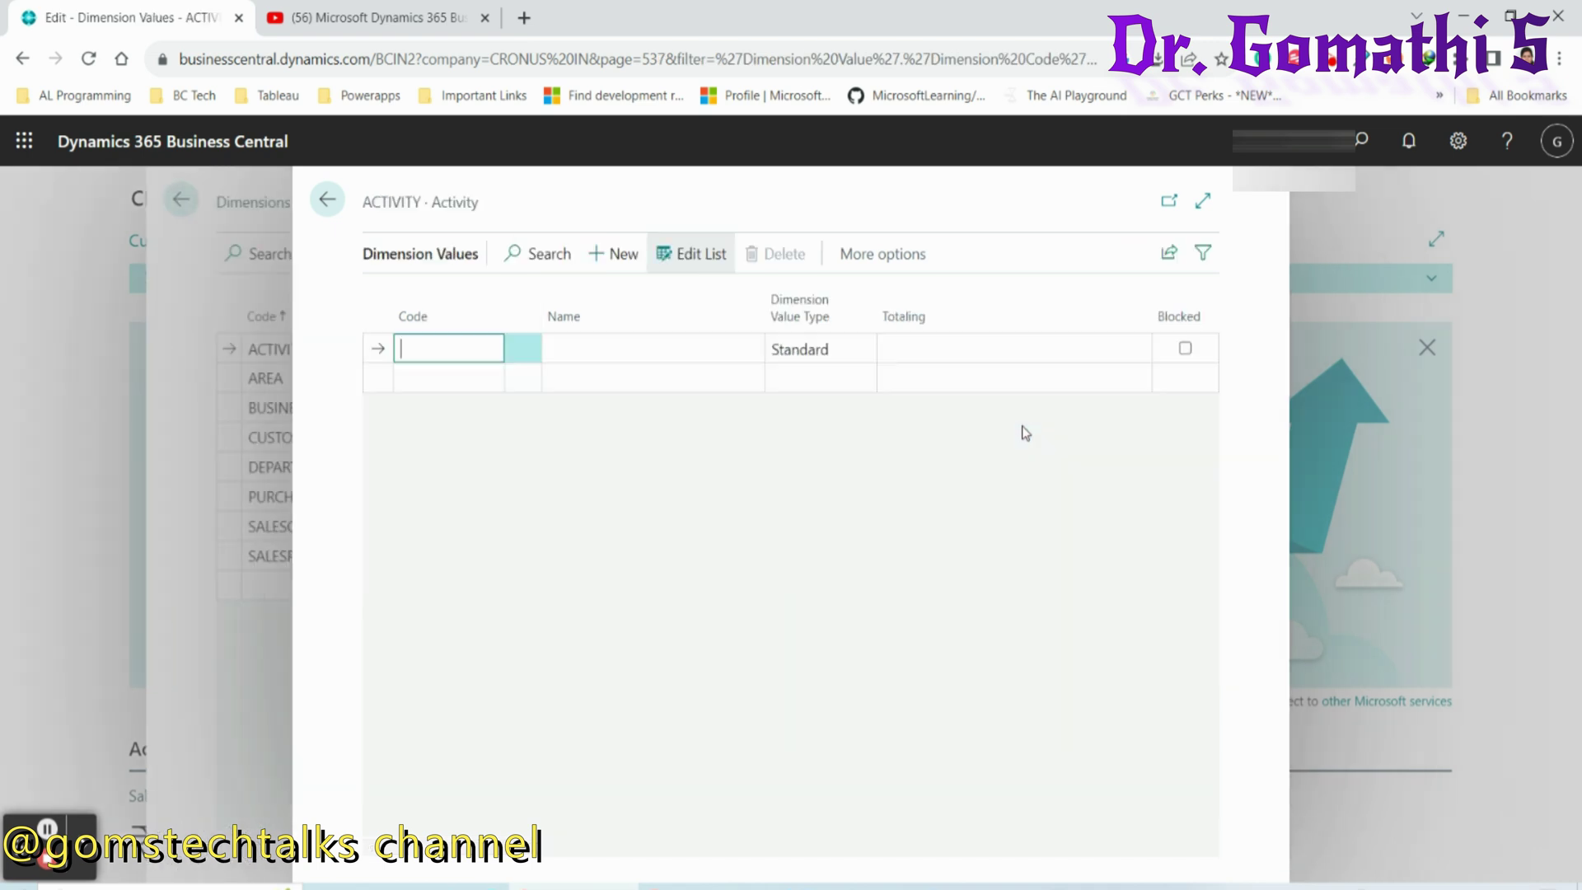
pyautogui.click(323, 198)
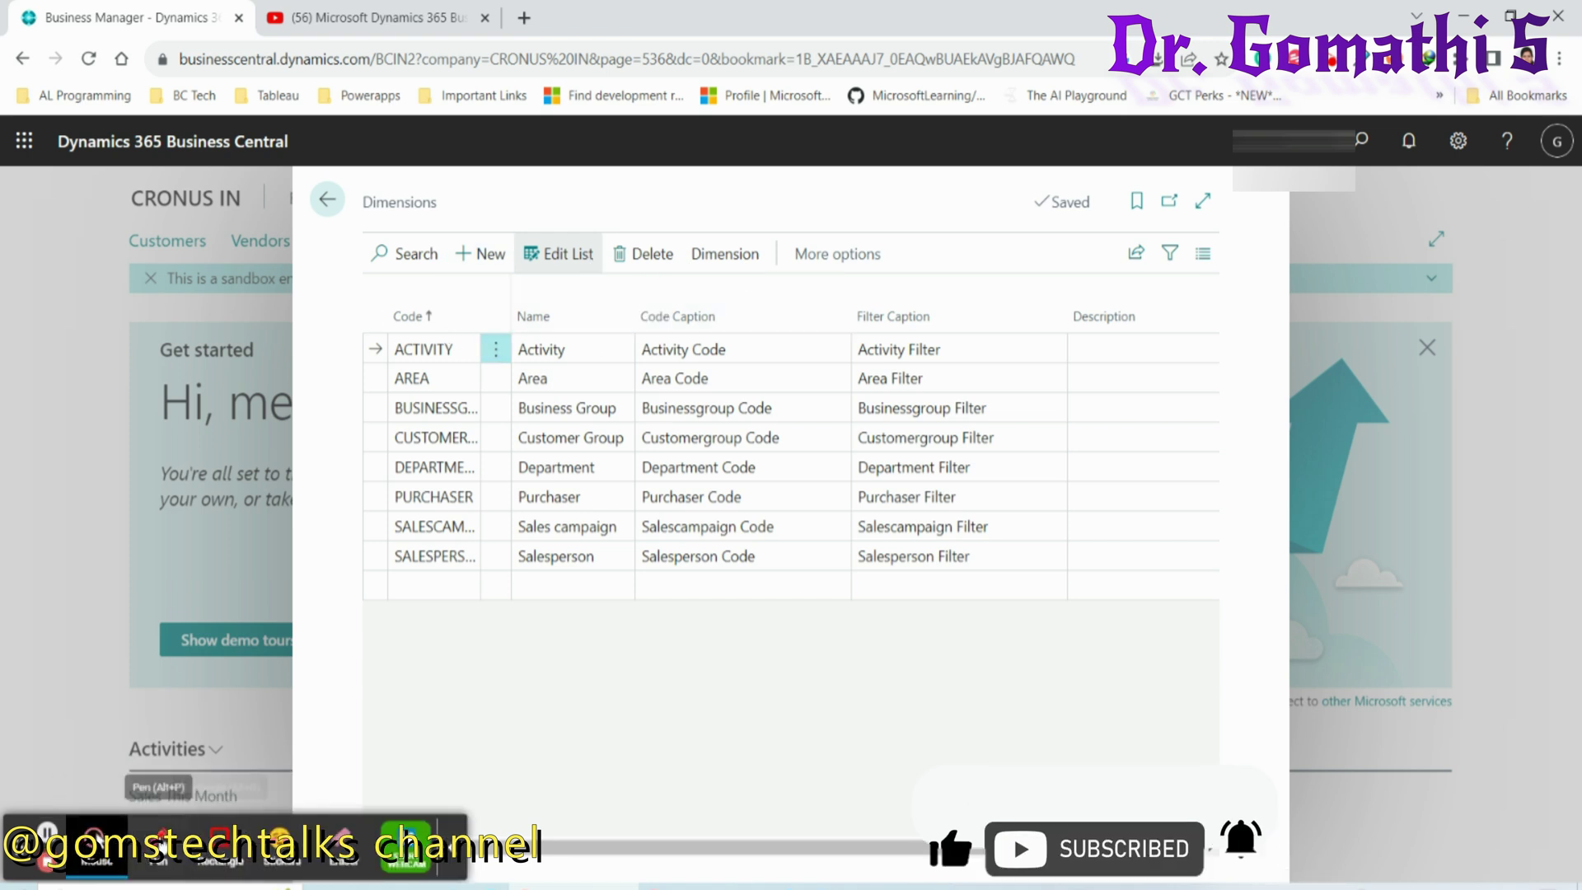
pyautogui.click(159, 841)
pyautogui.moveTo(713, 196)
pyautogui.mouseDown()
pyautogui.moveTo(681, 280)
pyautogui.moveTo(717, 194)
pyautogui.mouseUp()
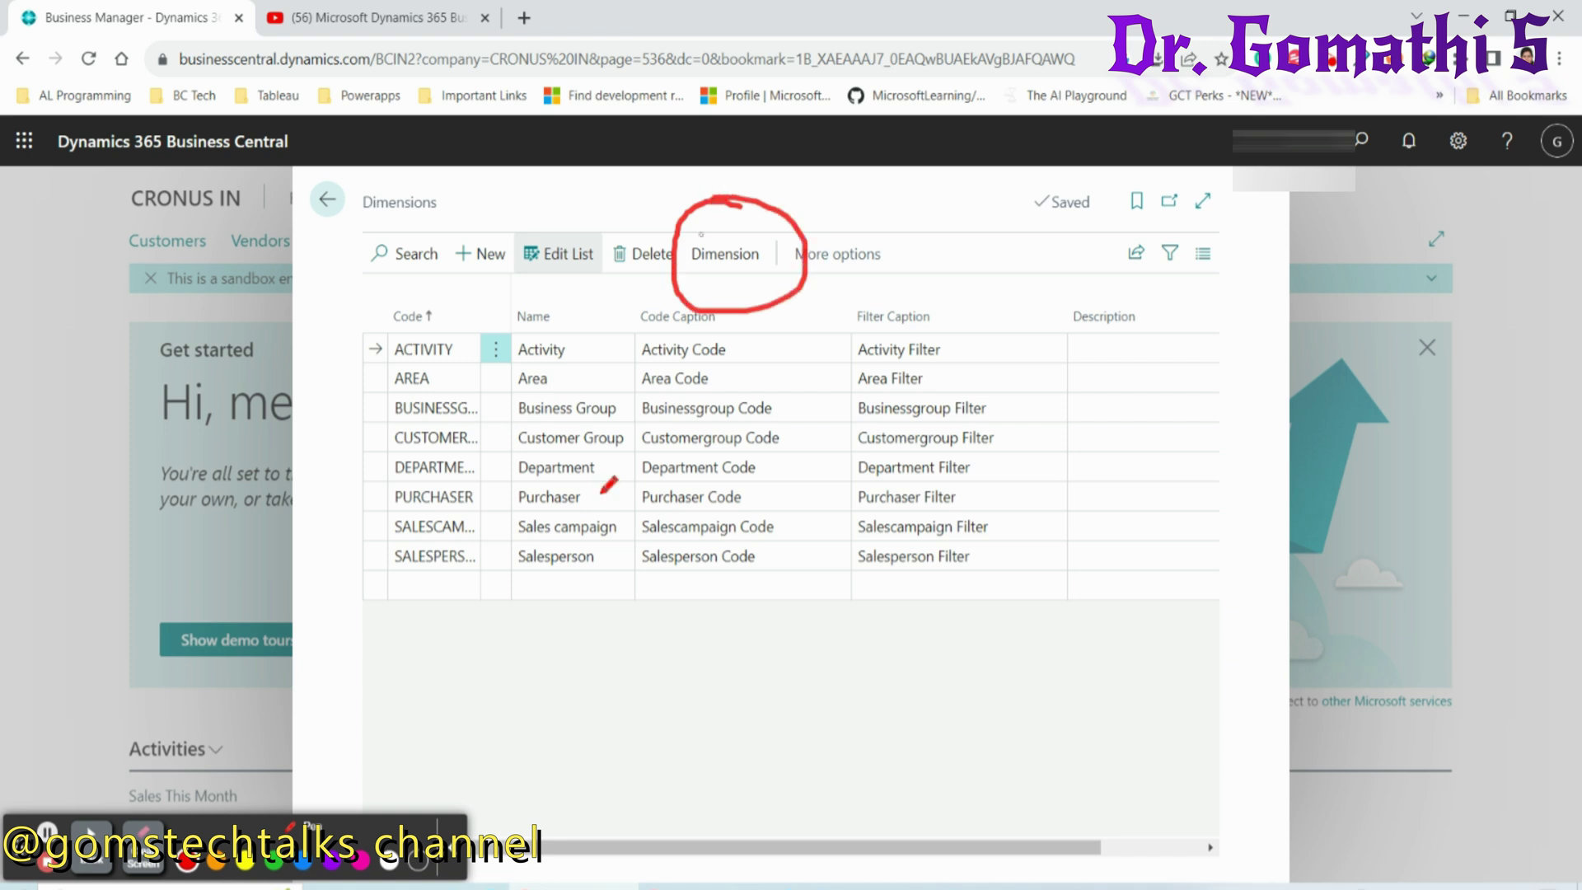
pyautogui.click(144, 849)
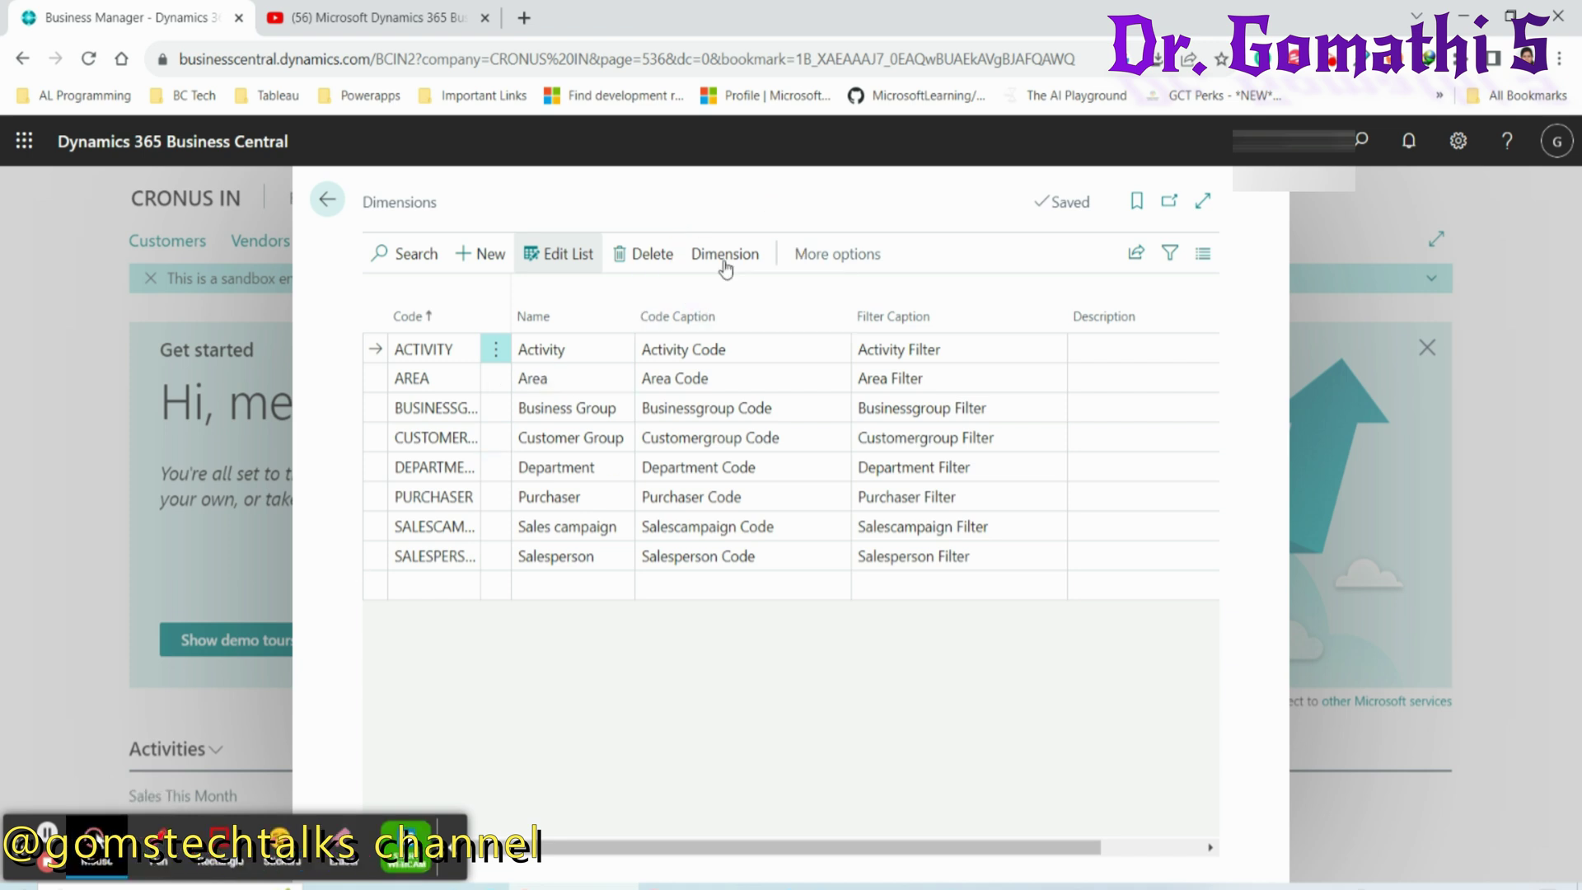
# - Open the dimension values of the ACTIVITY dimension
pyautogui.click(410, 352)
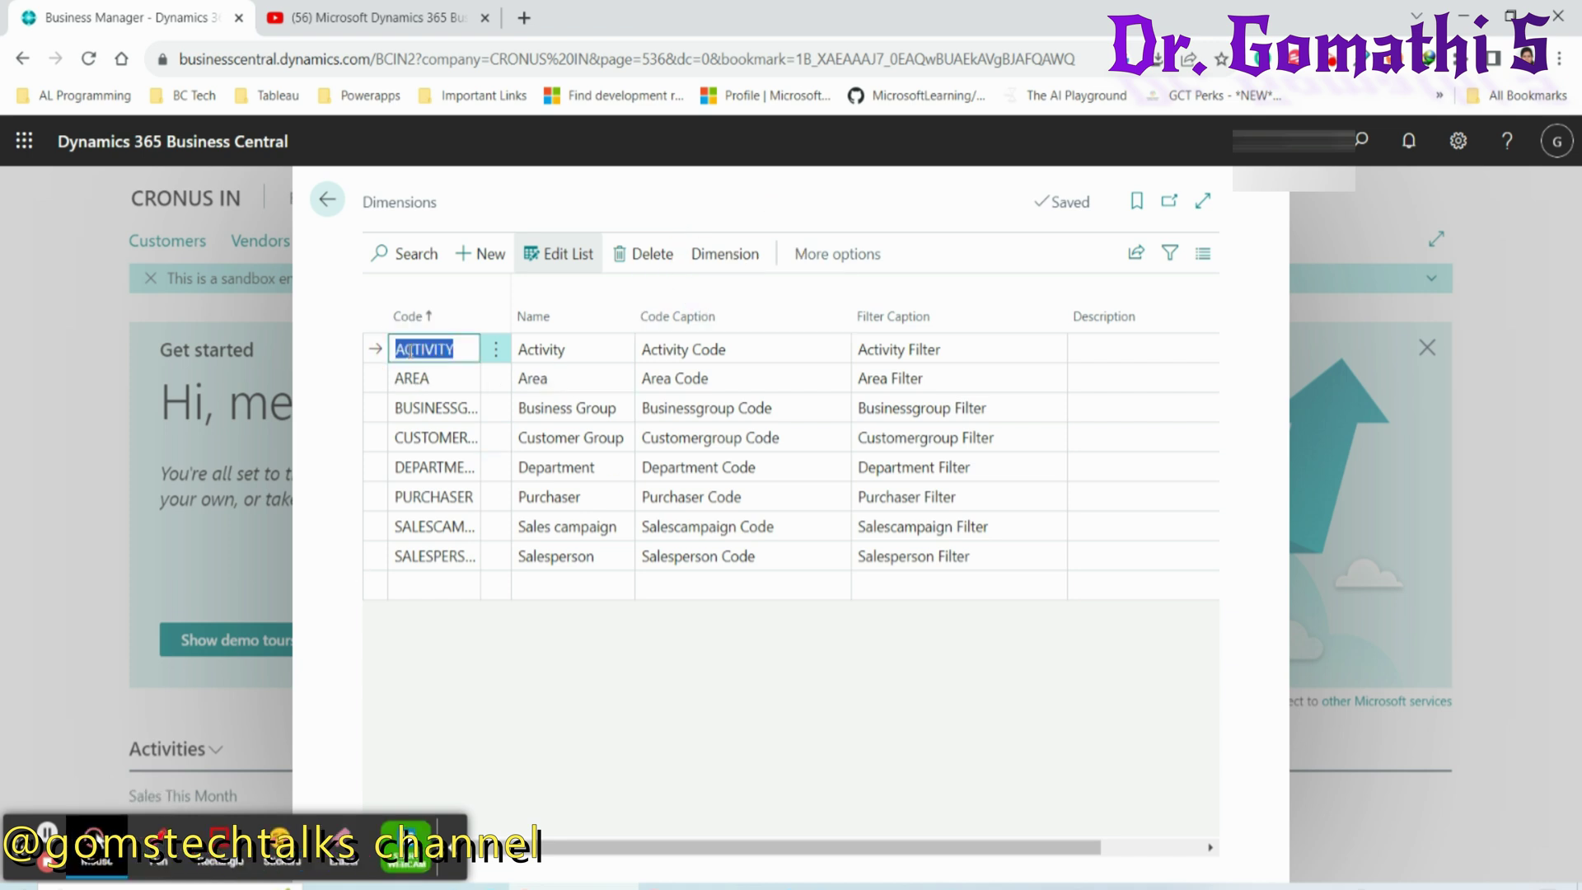
pyautogui.click(725, 254)
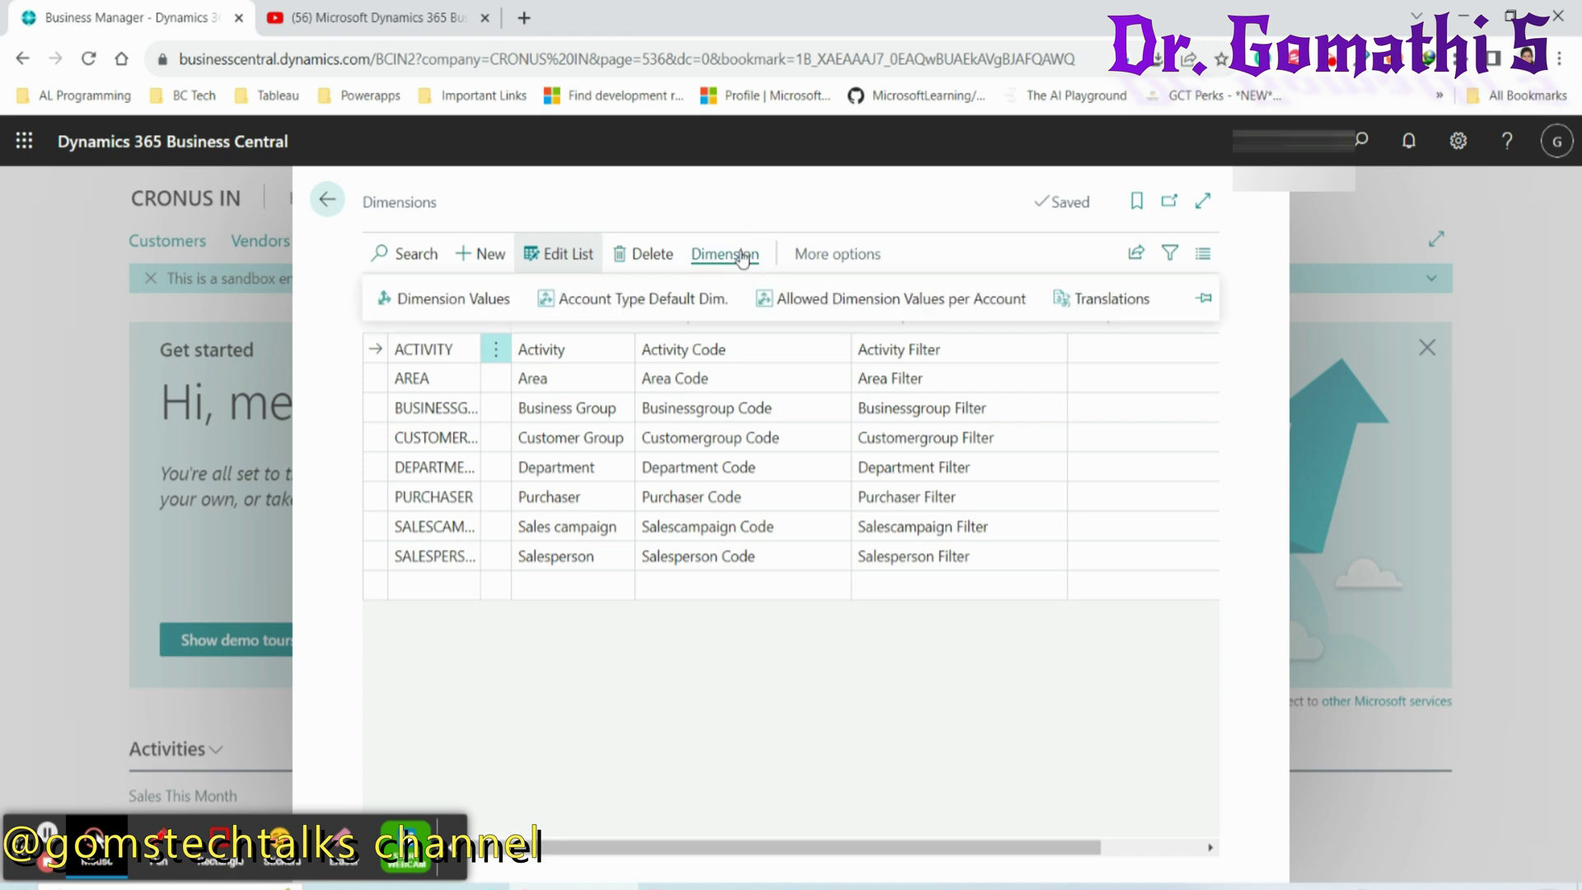
pyautogui.click(453, 306)
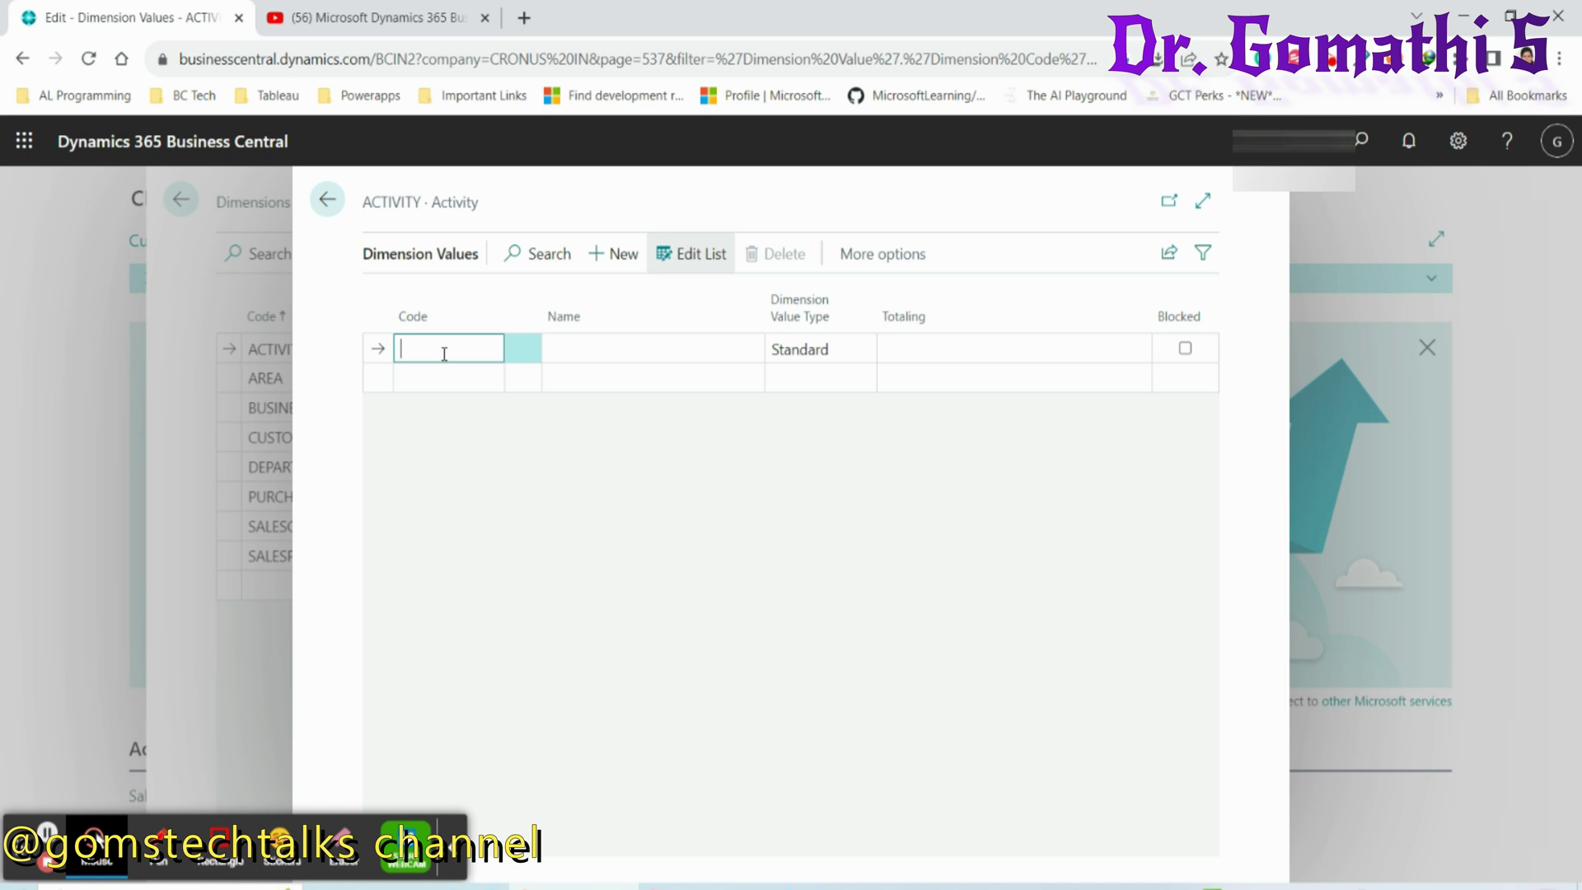
# - Add a dimension value with code 100, name Furniture and dimension value type Begin-Total
pyautogui.press('Tab')
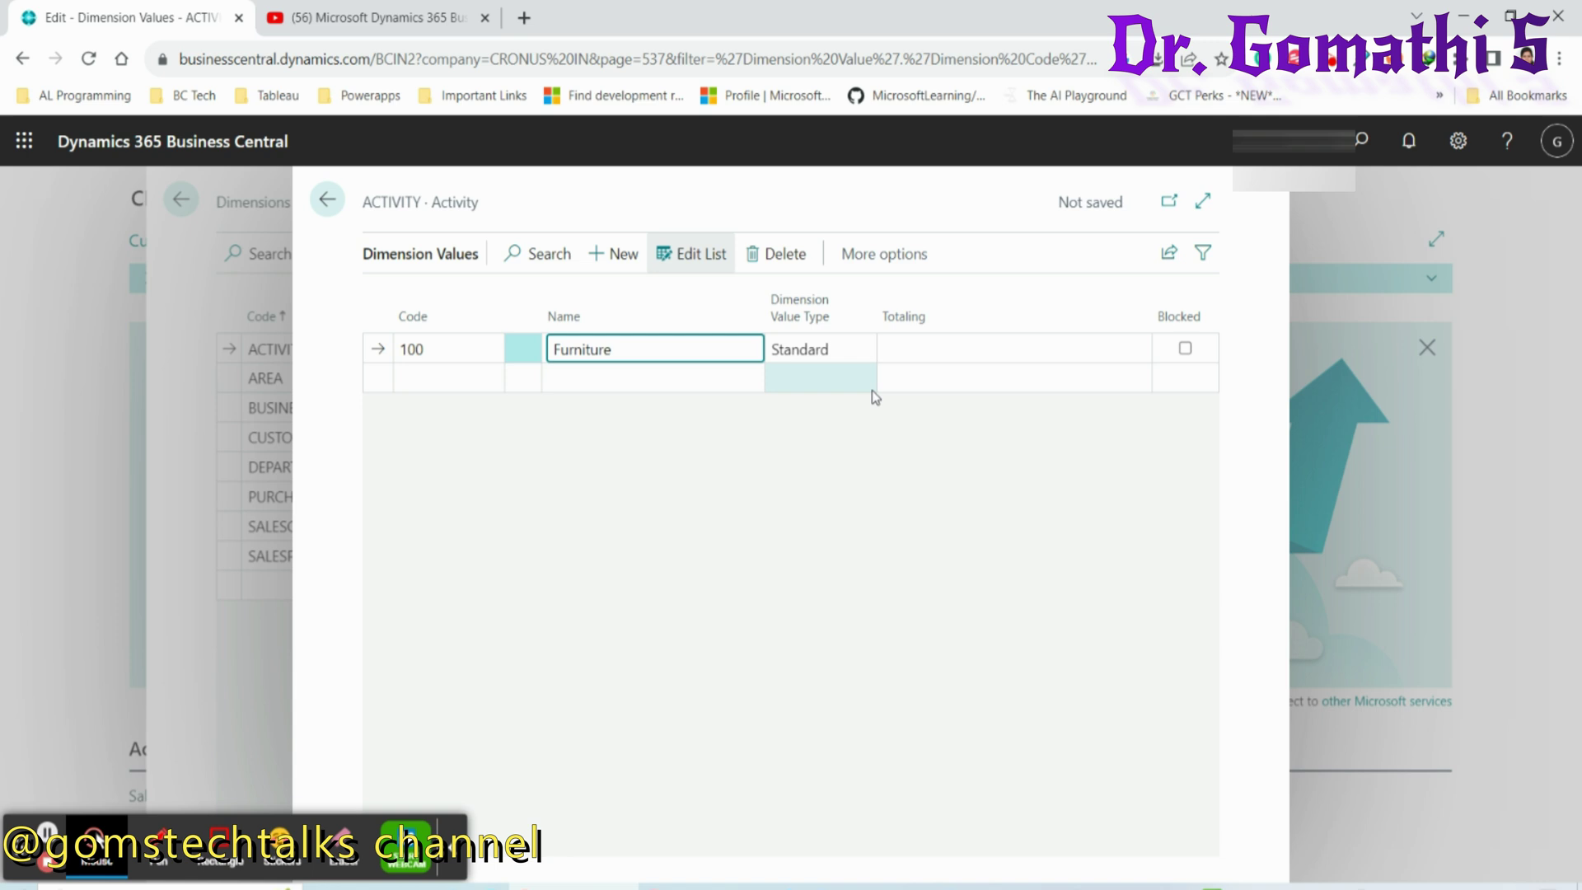
pyautogui.click(858, 352)
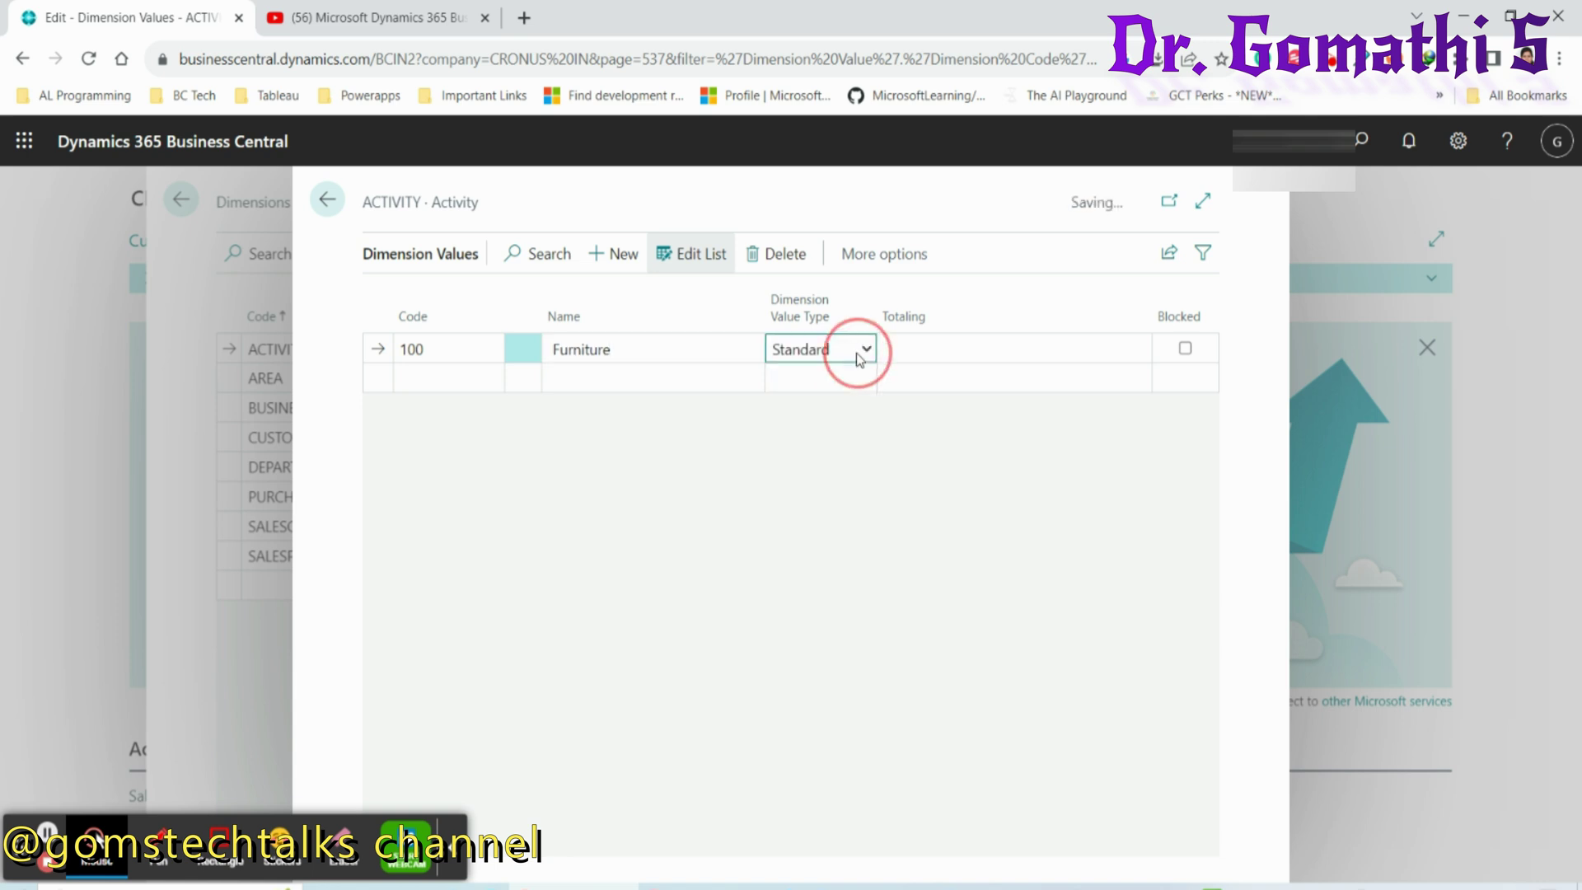
pyautogui.click(866, 348)
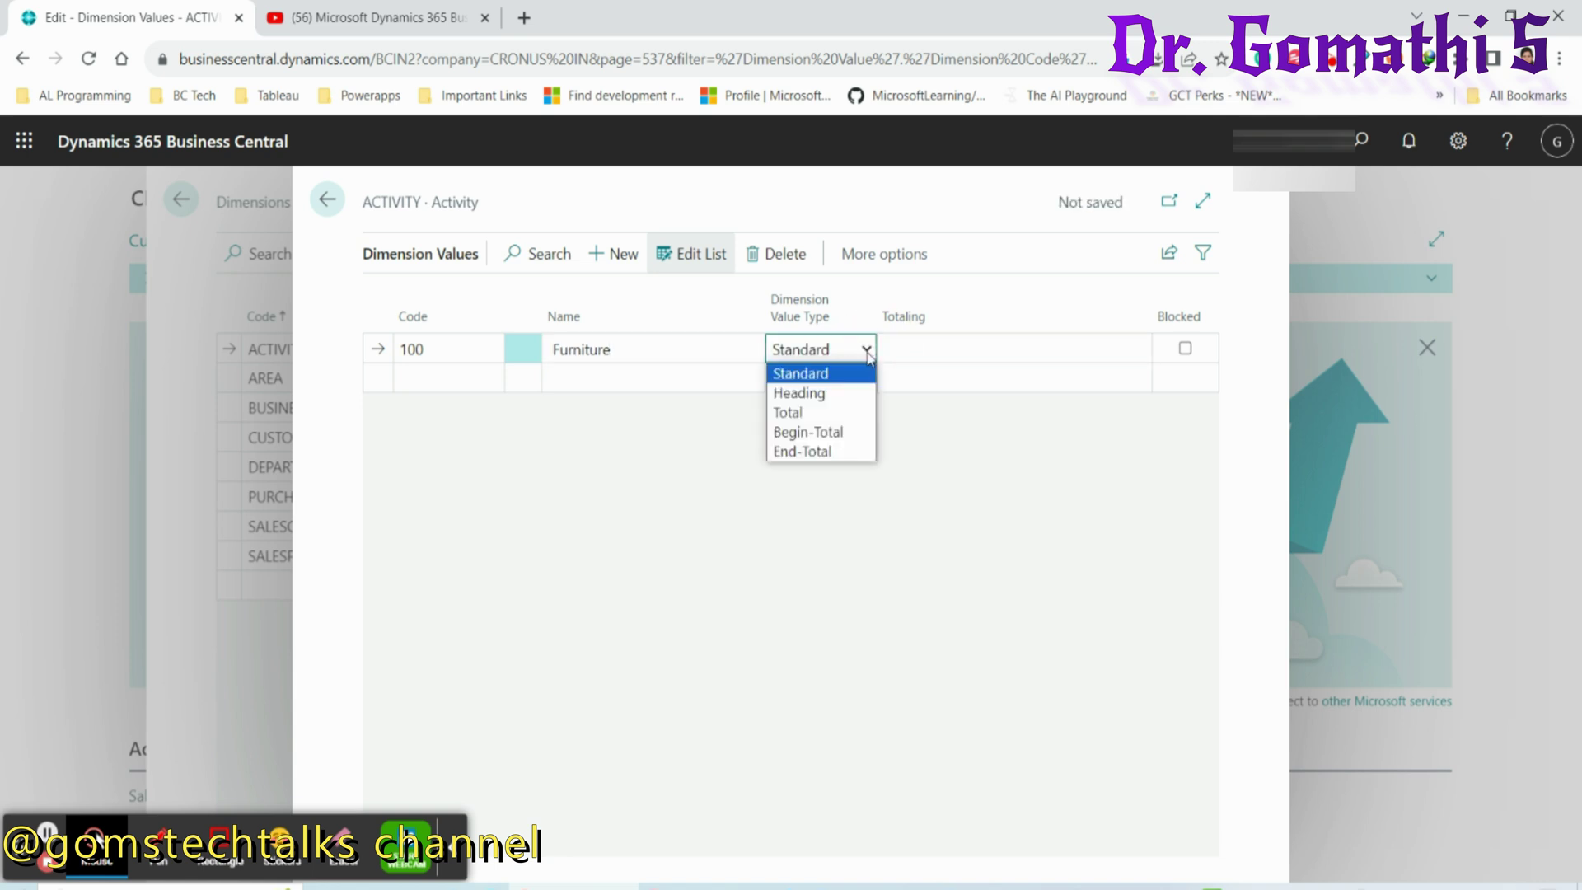
pyautogui.click(820, 430)
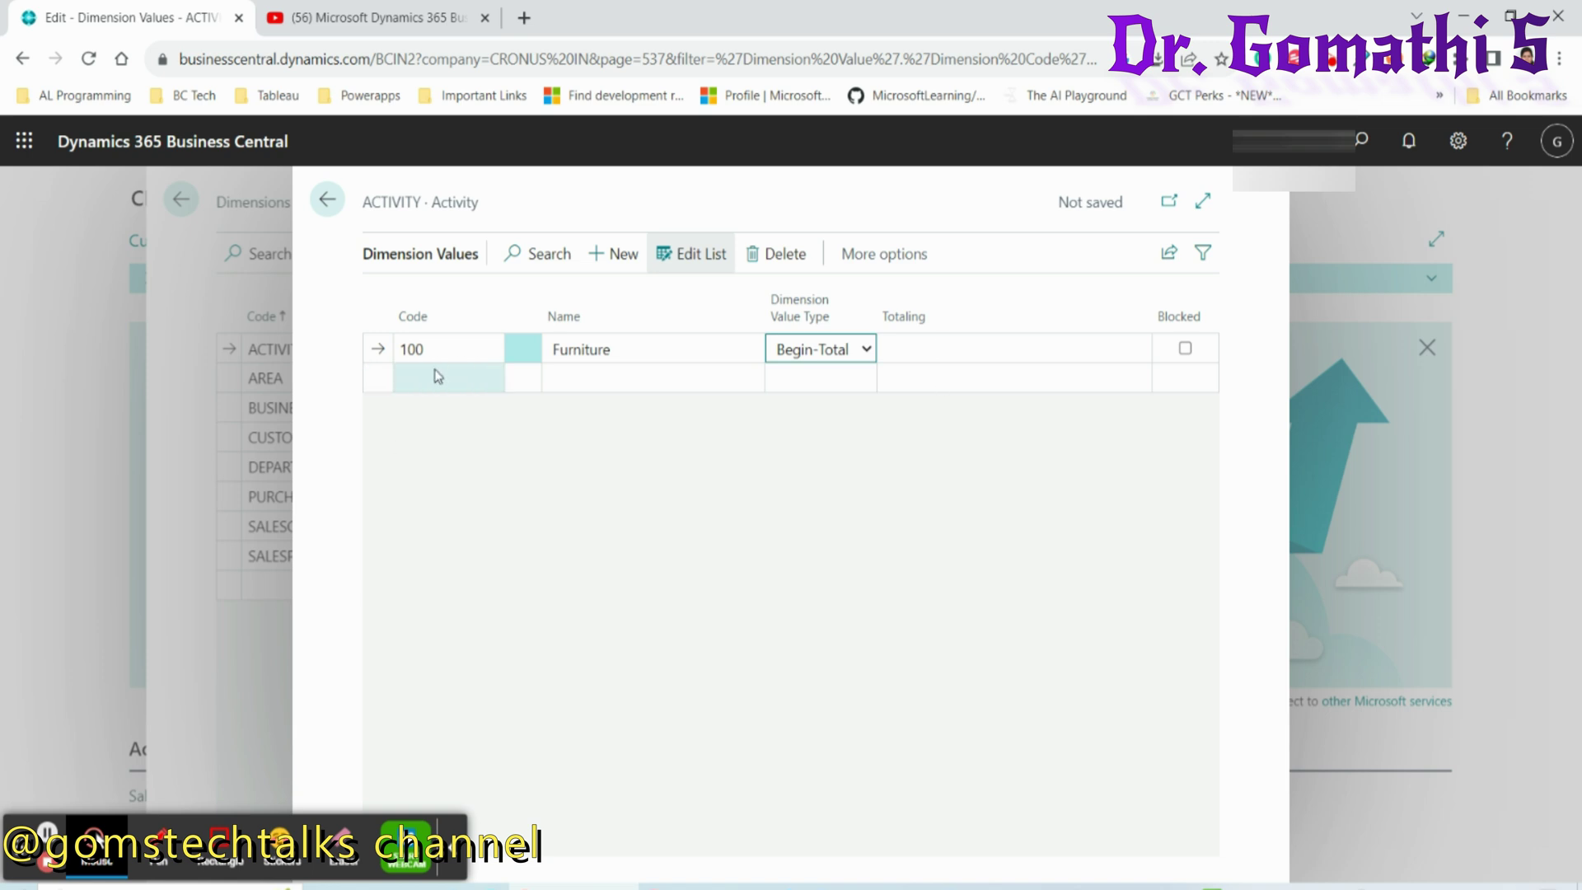
# - Add a Standard dimension value with code 101 and name Chairs
pyautogui.click(619, 255)
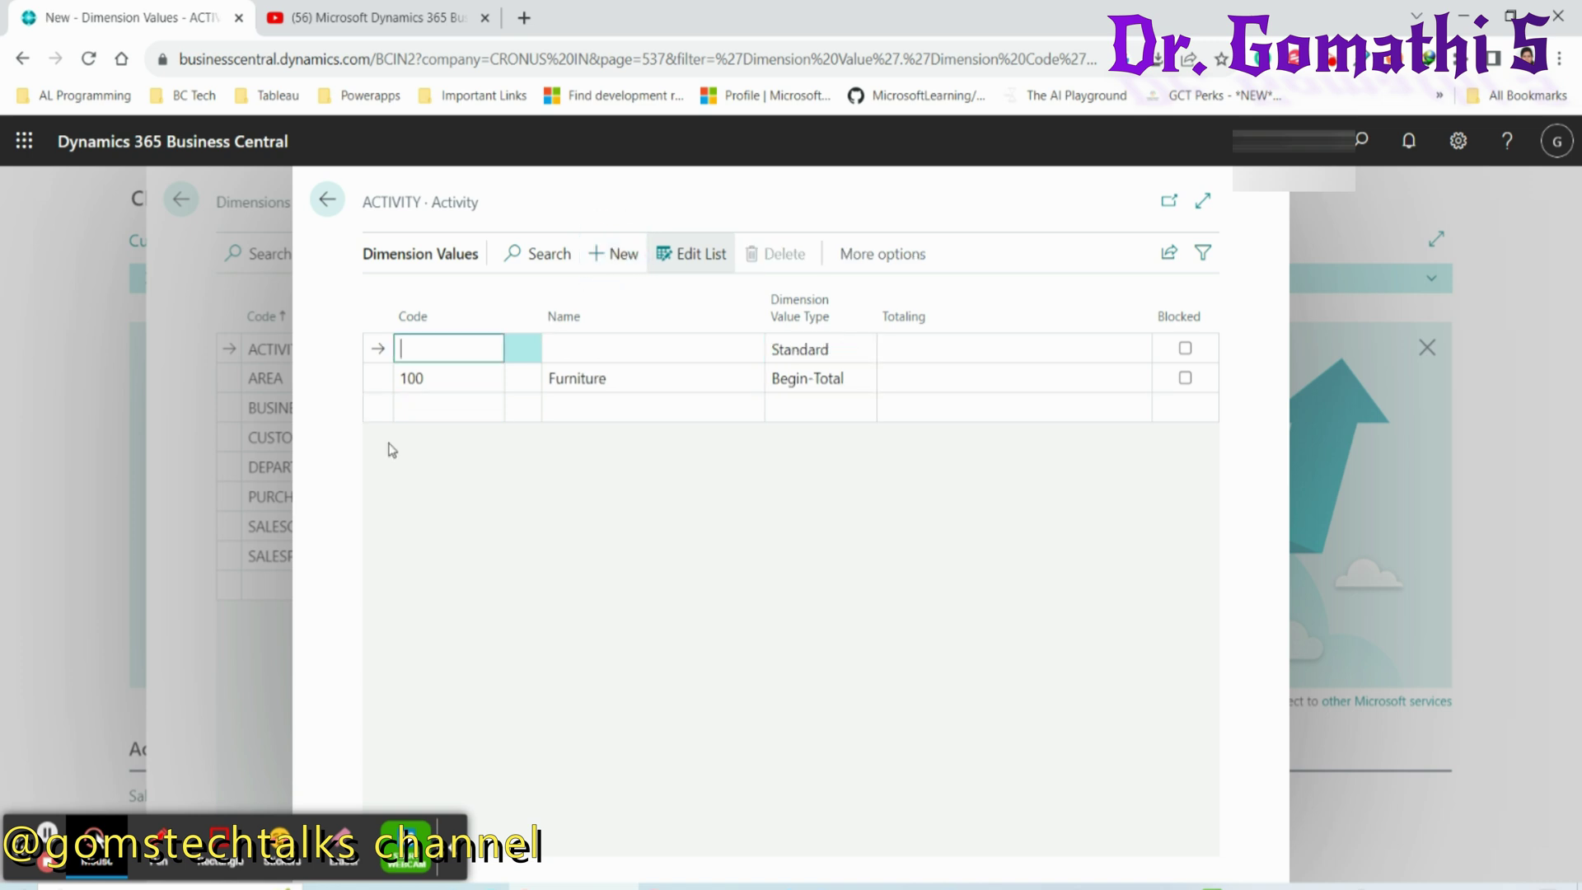
pyautogui.write('101')
pyautogui.press('Tab')
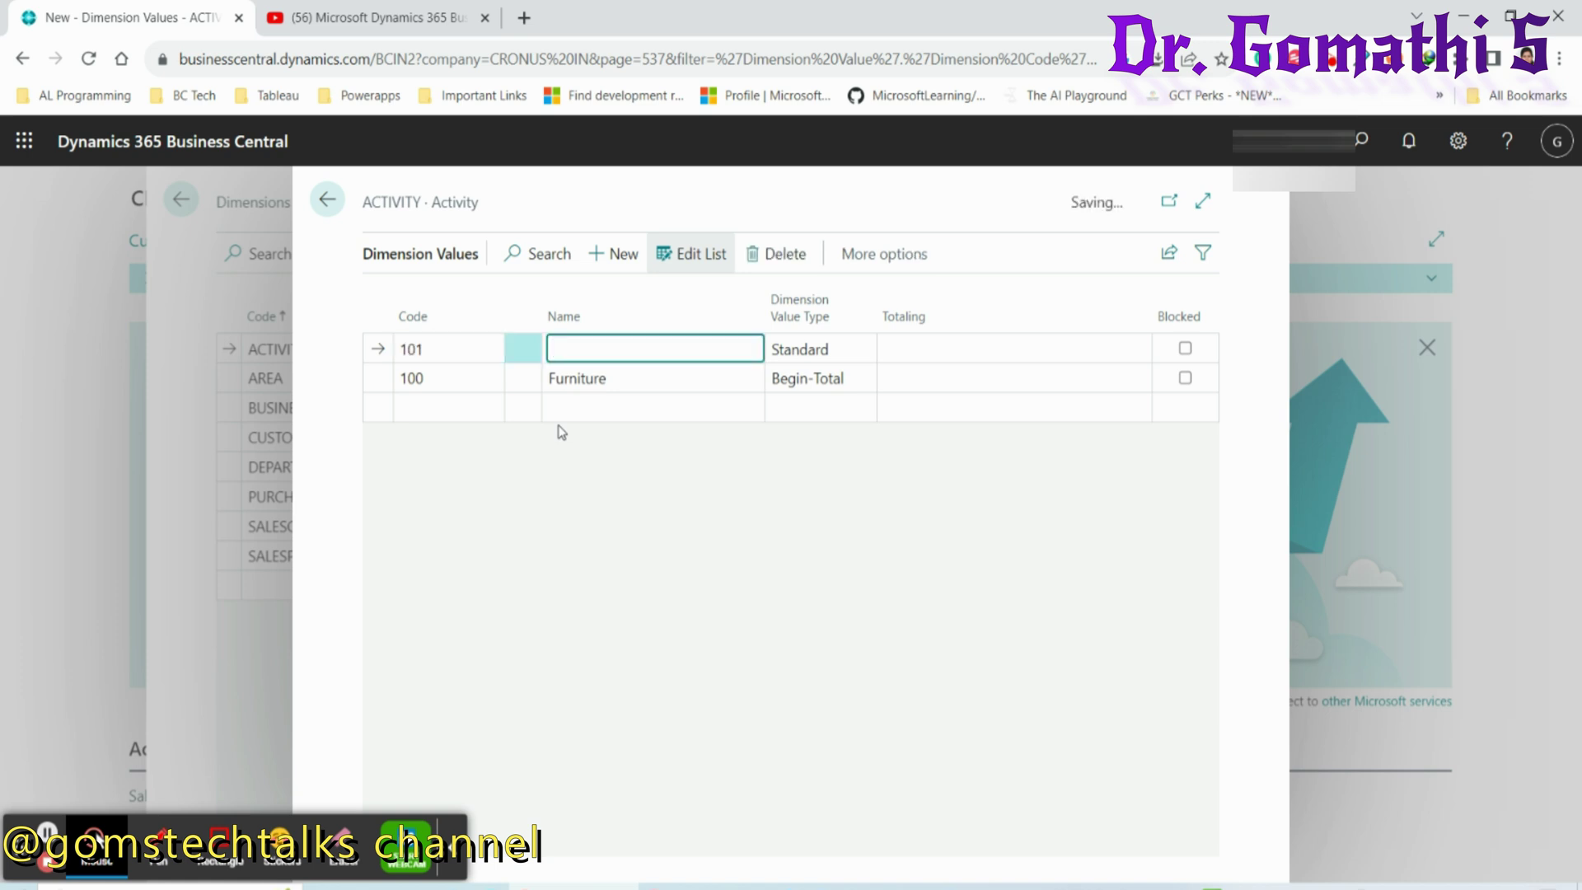
pyautogui.write('Chairs')
pyautogui.press('Tab')
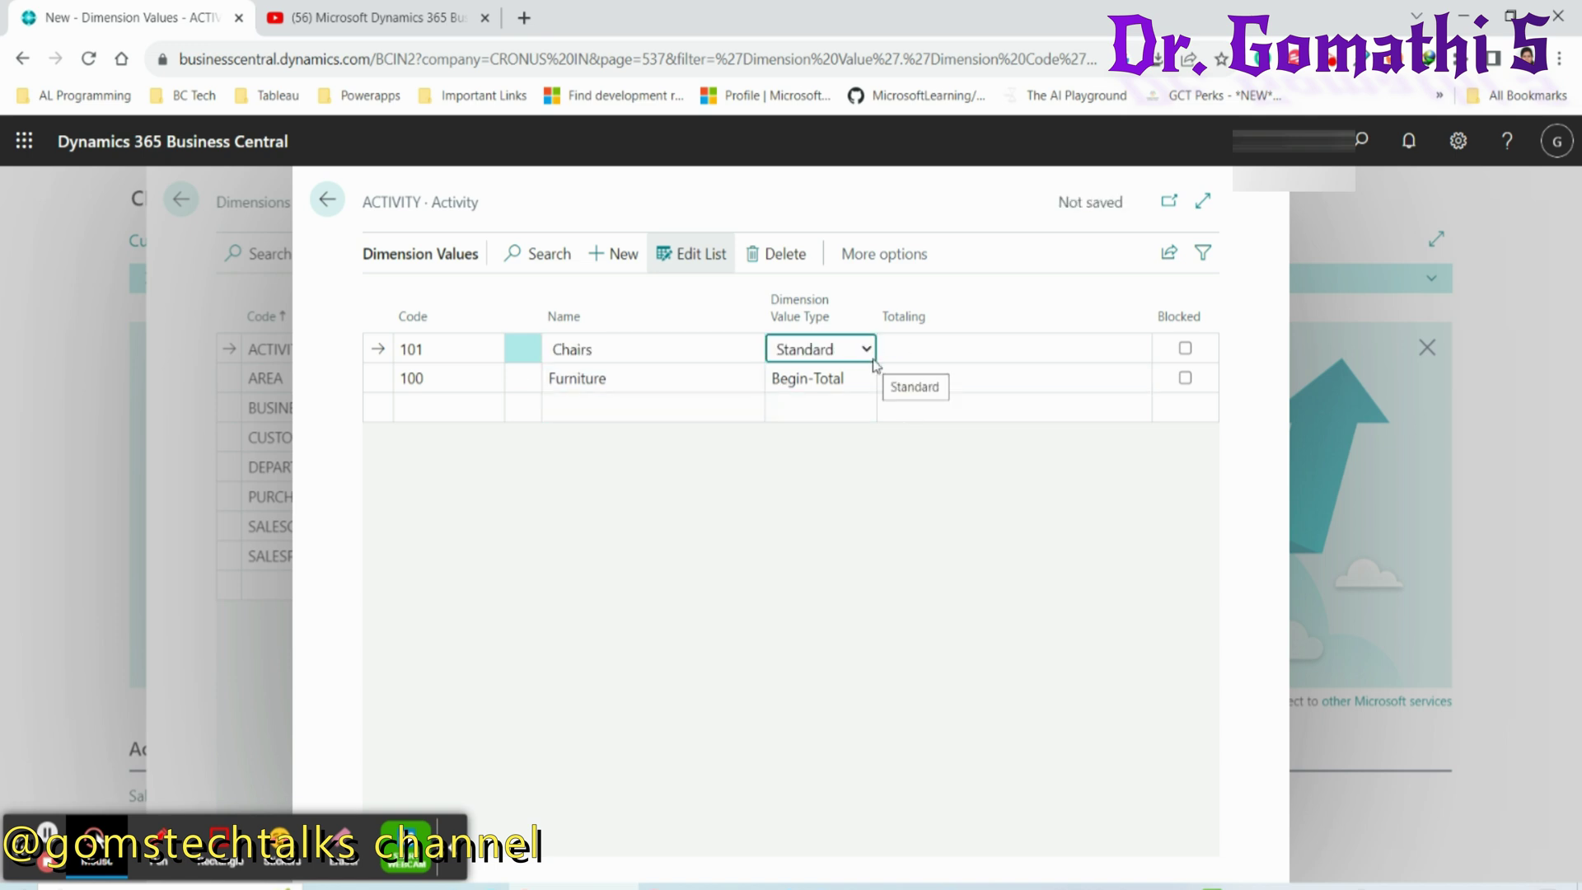
# - Add a Standard dimension value with code 102 and name Tables
pyautogui.click(631, 257)
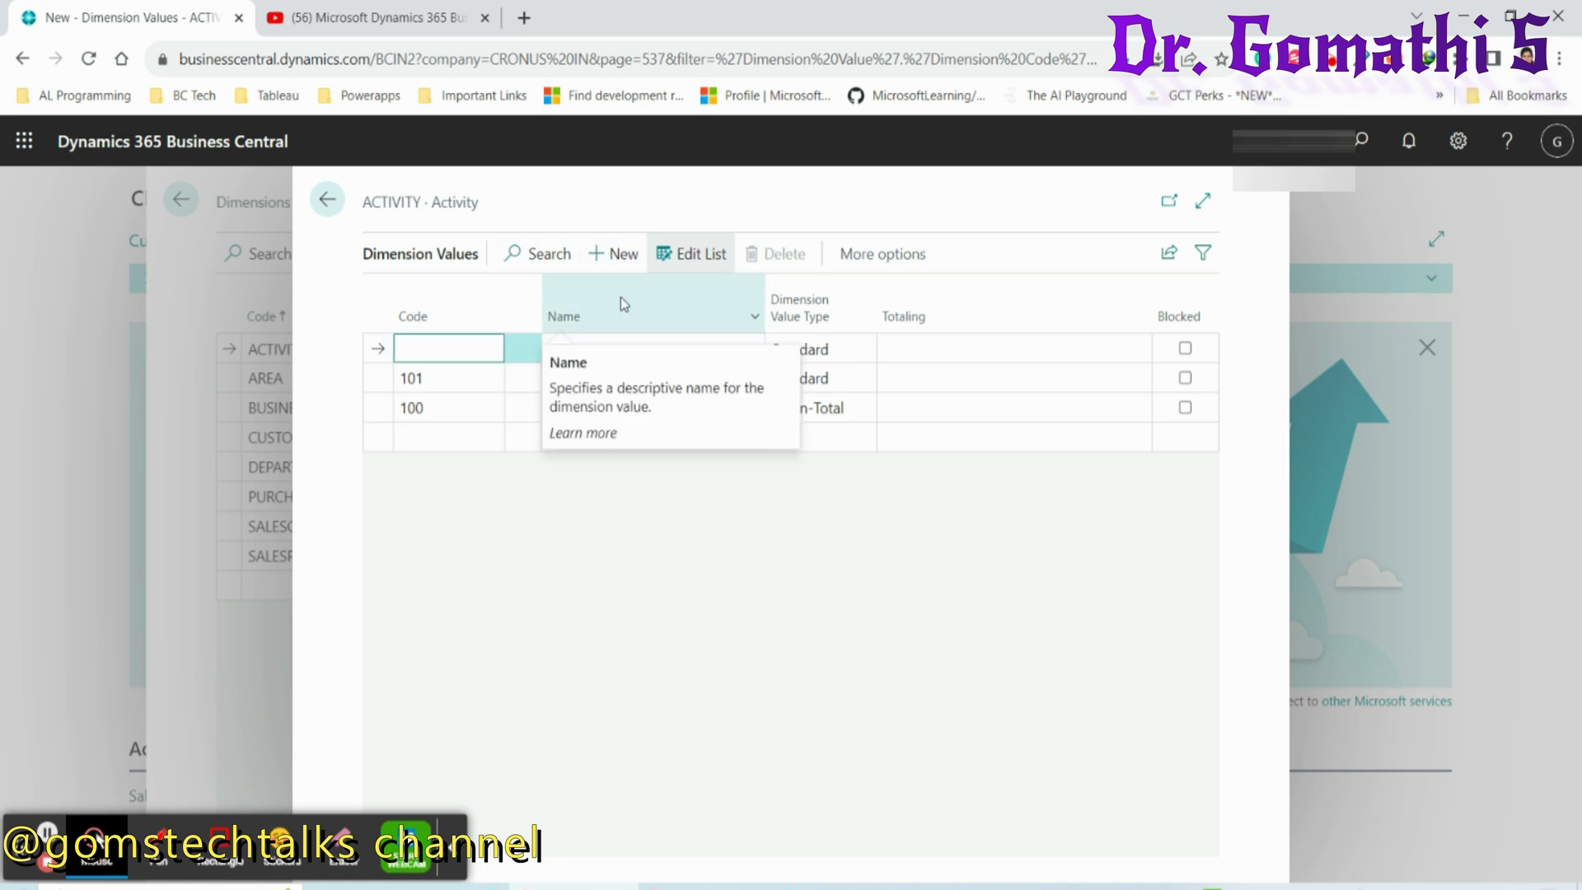
pyautogui.write('102')
pyautogui.press('Tab')
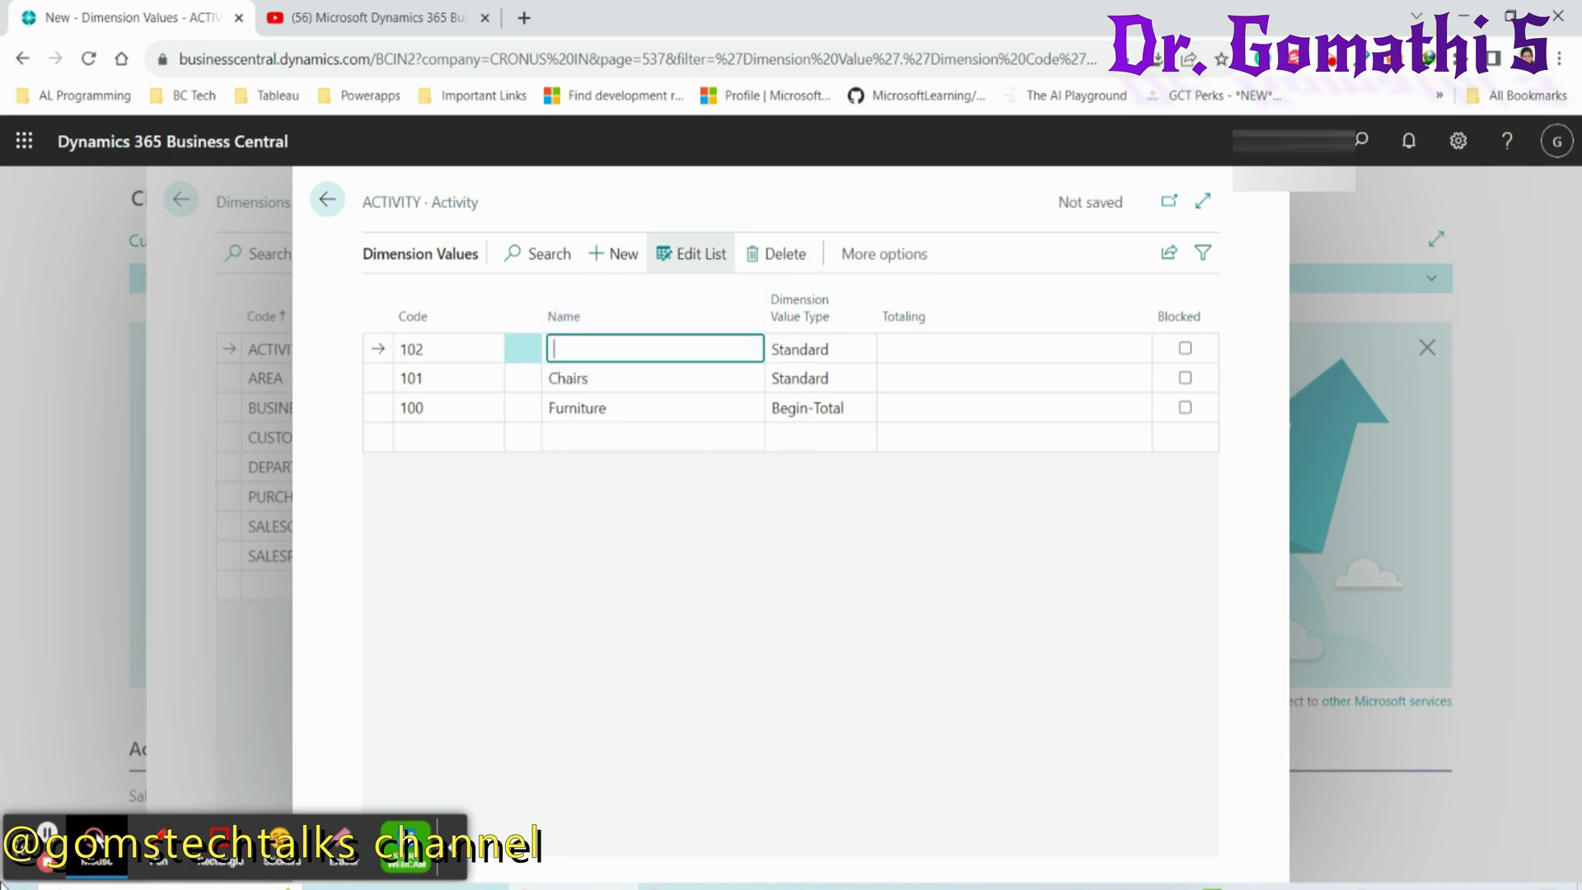
pyautogui.write('Tables')
pyautogui.press('Tab')
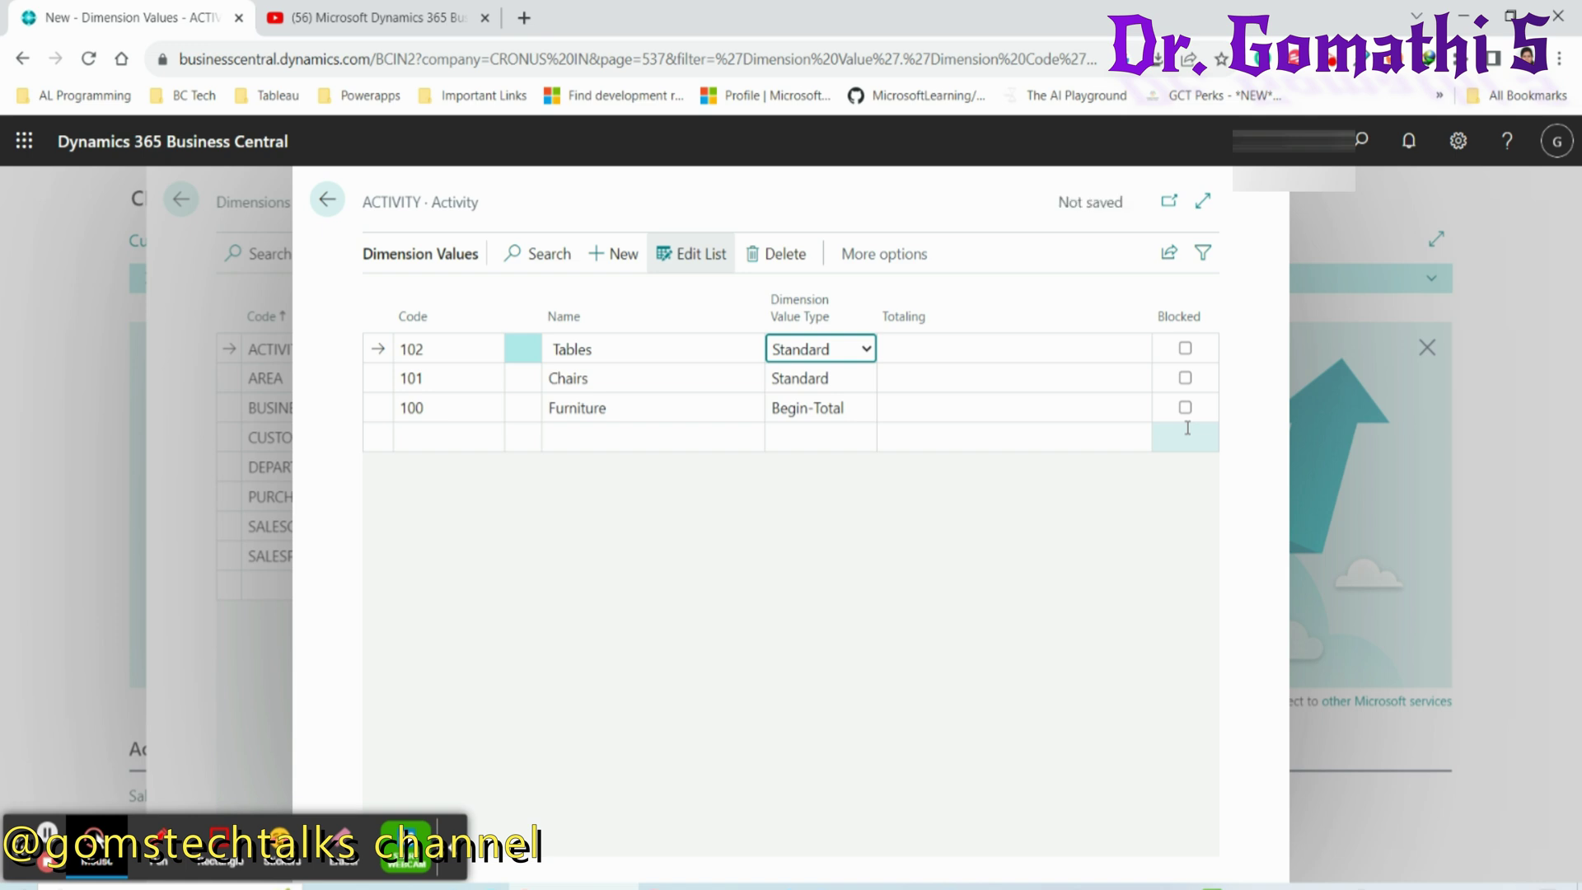
# - Add a Standard dimension value with code 103 and name Bundles
pyautogui.click(610, 255)
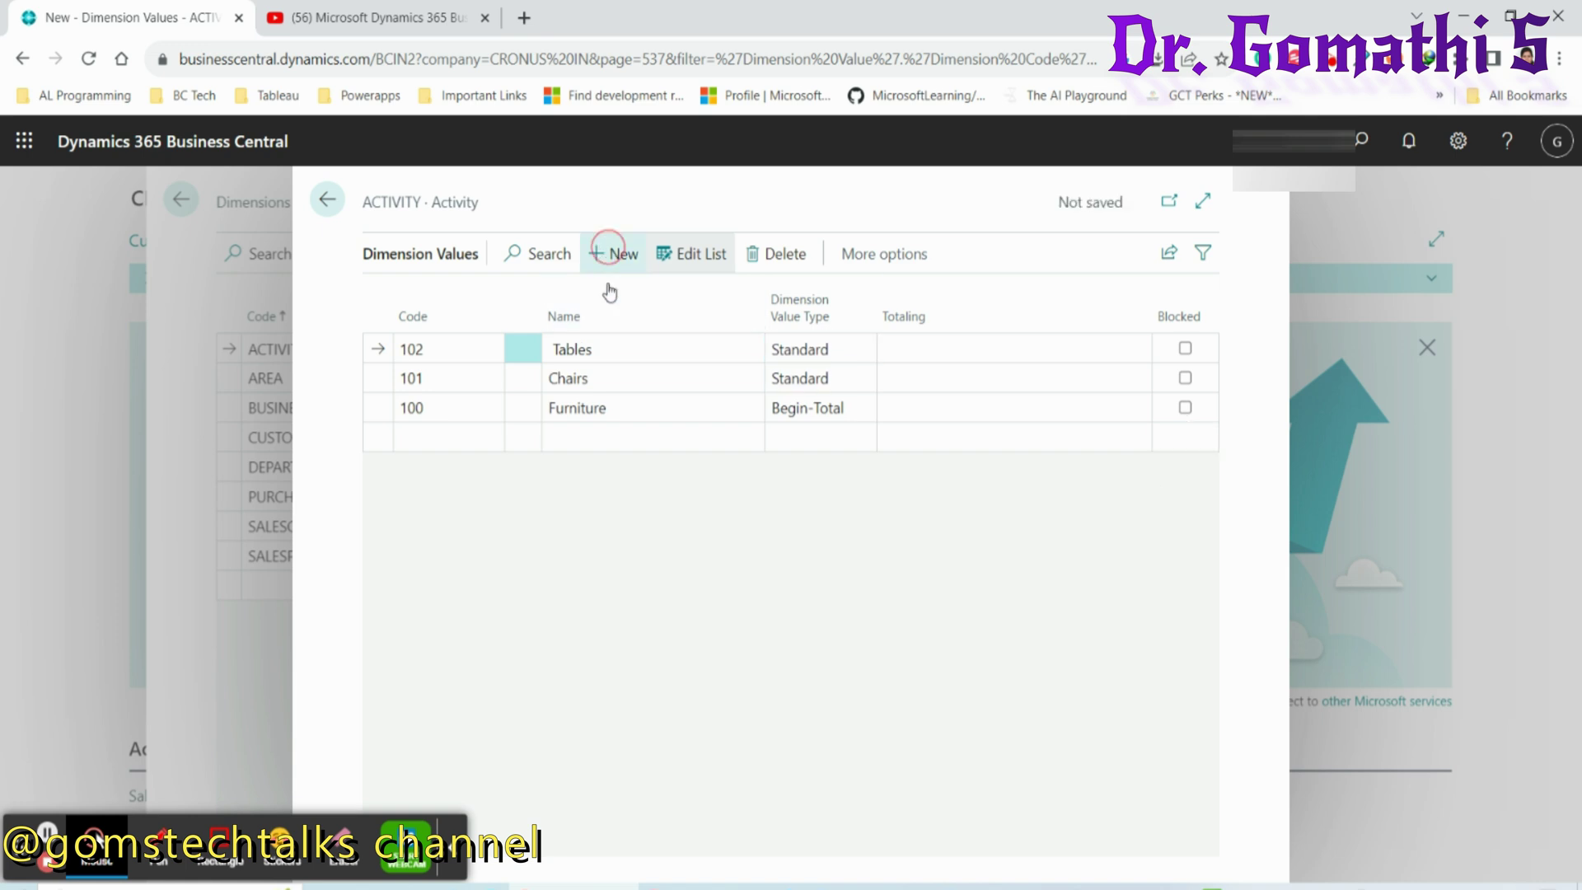
pyautogui.write('103')
pyautogui.press('Tab')
pyautogui.write('Bundles')
pyautogui.press('Tab')
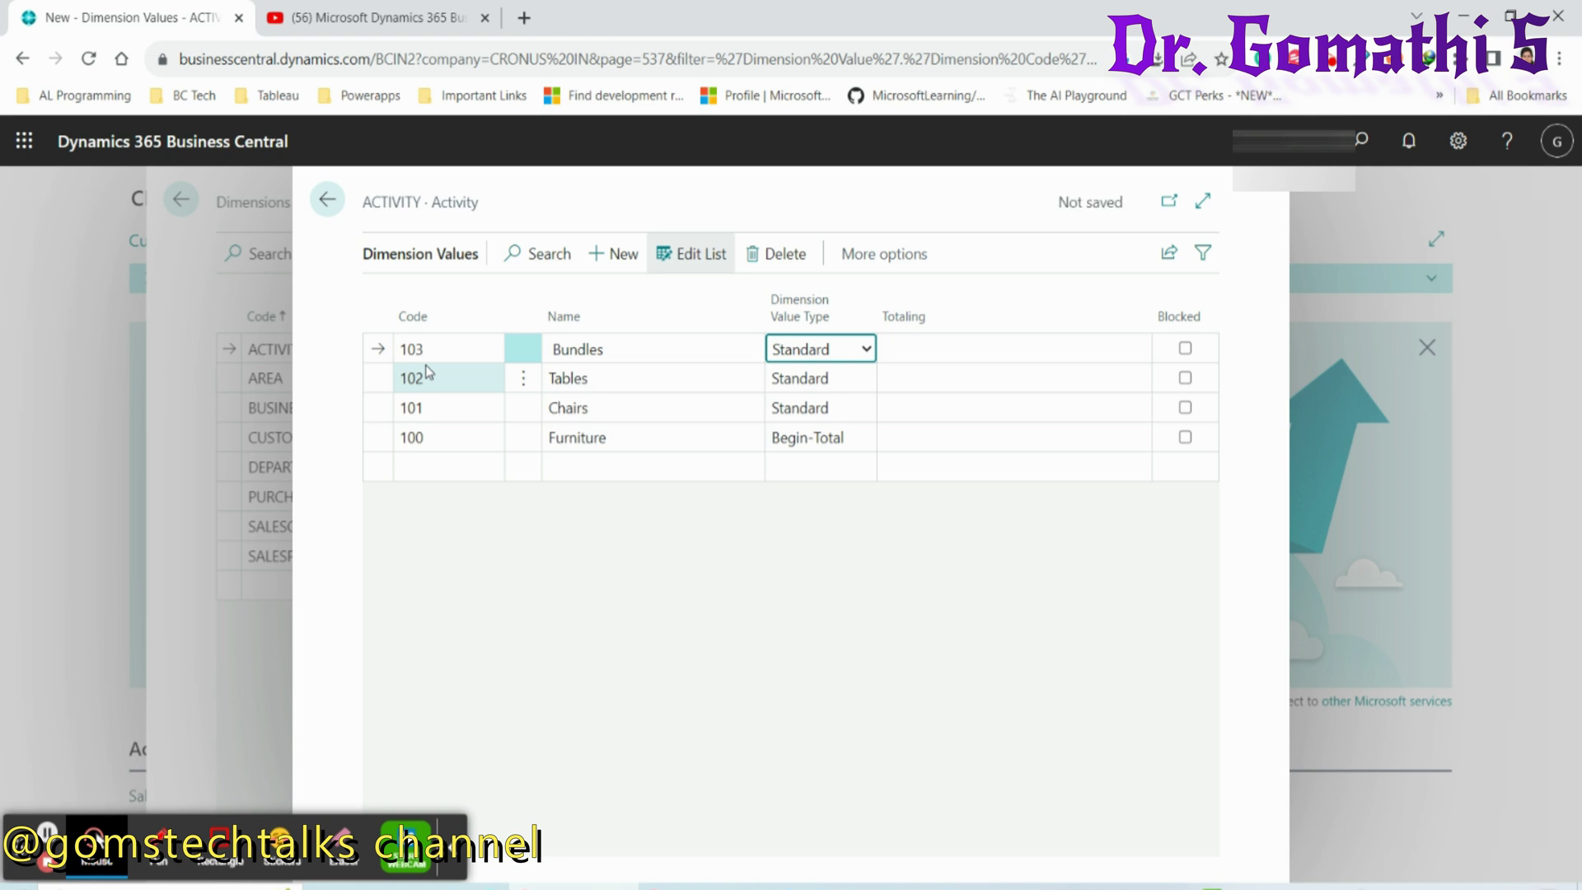
# - Add a dimension value with code 199 and name "Furniture, total", checking the Furniture items in the Notepad notes
pyautogui.click(626, 256)
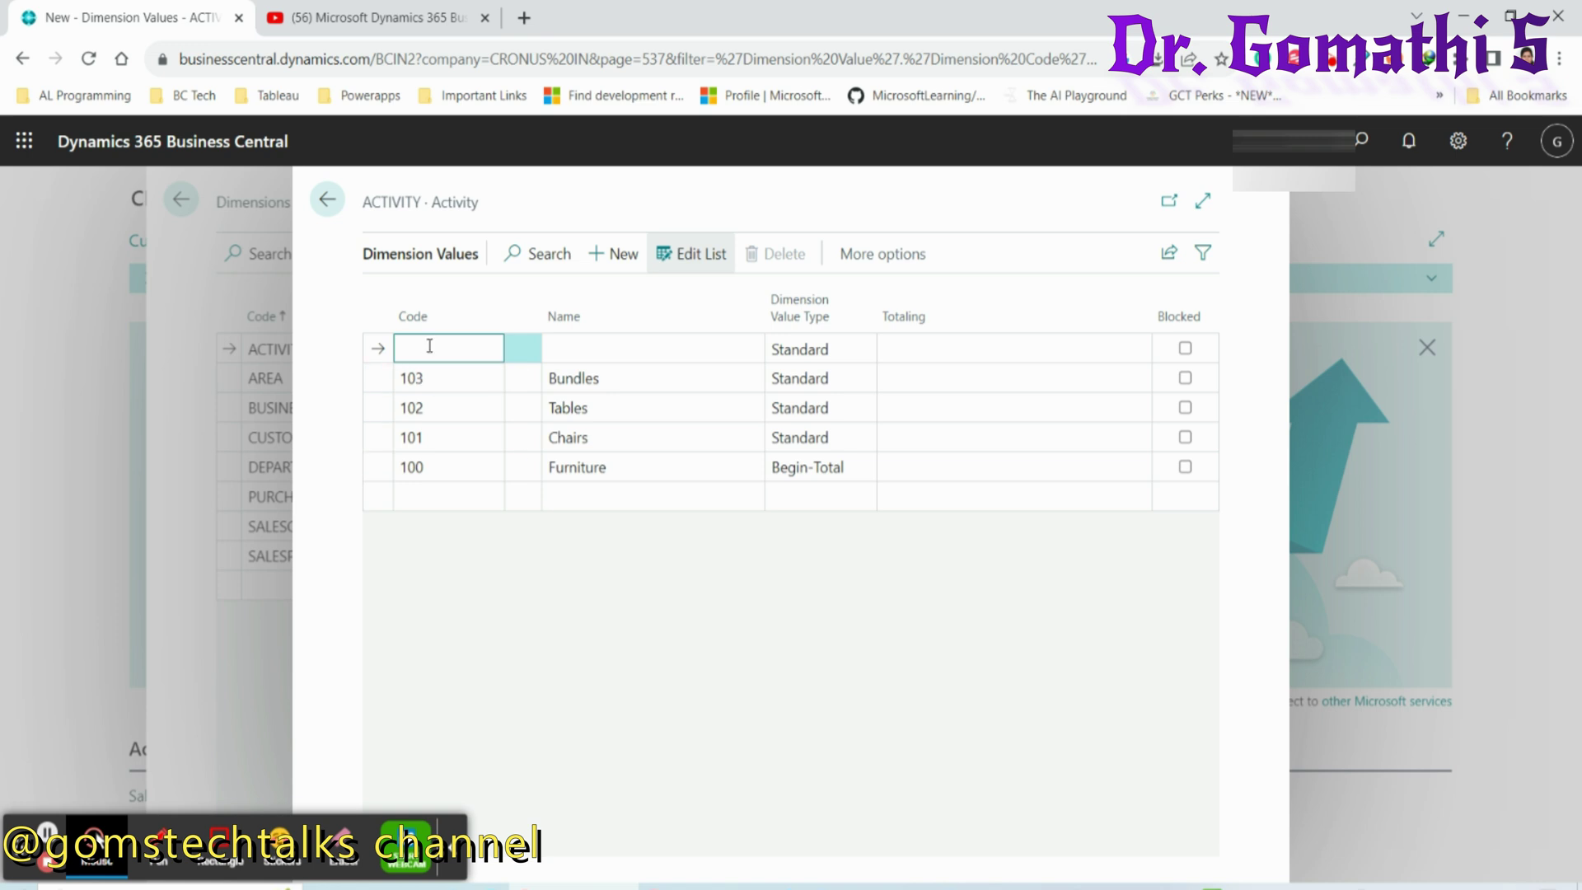
pyautogui.click(1071, 883)
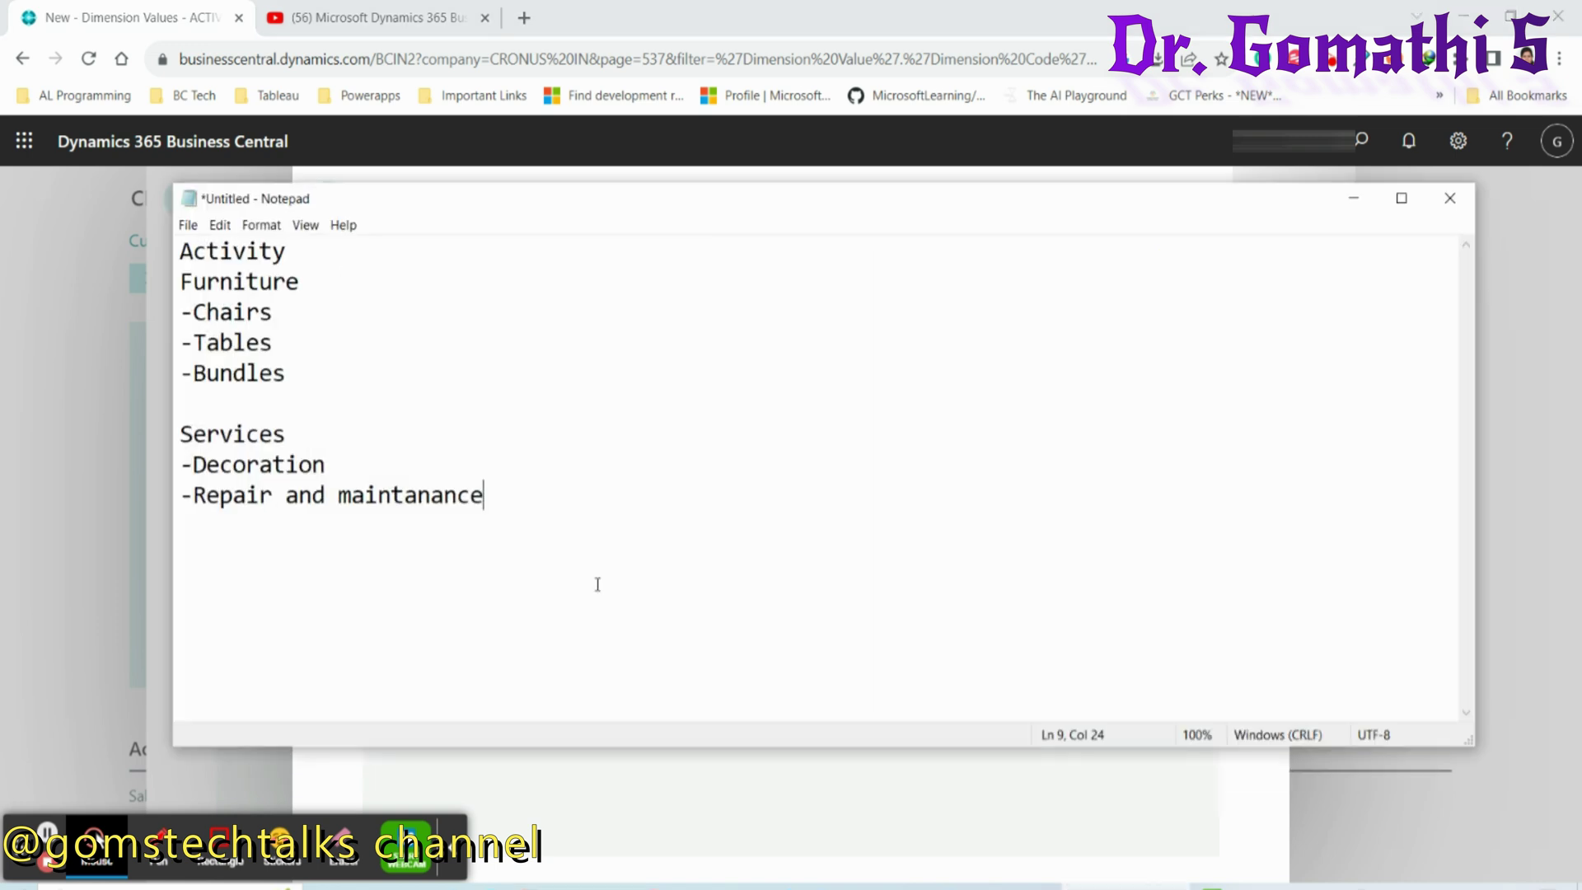
pyautogui.moveTo(286, 374); pyautogui.dragTo(145, 317)
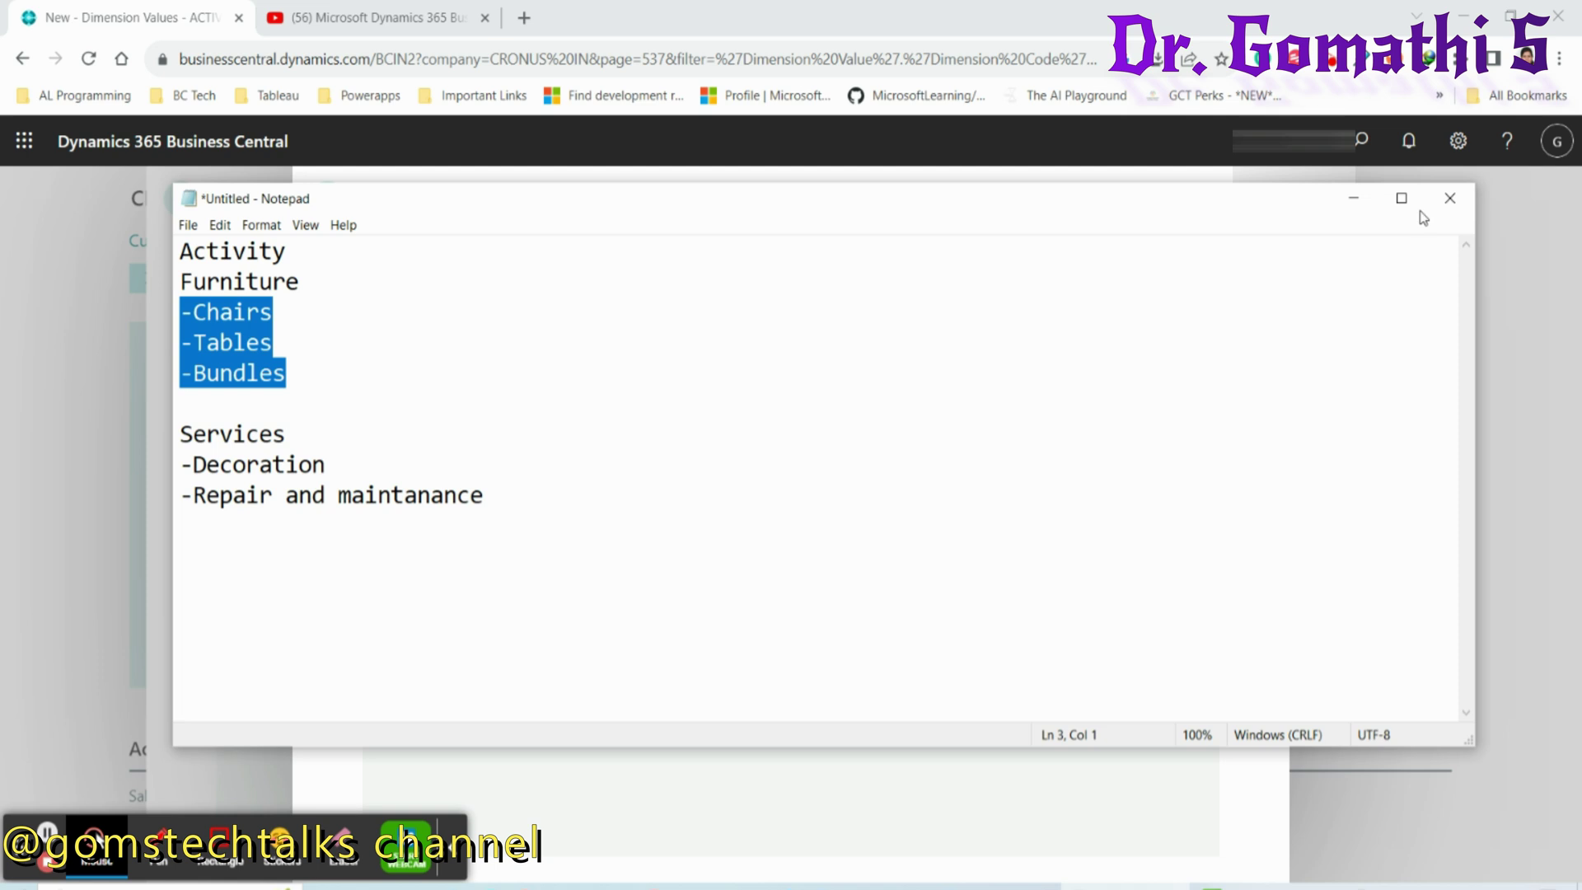
pyautogui.click(1354, 198)
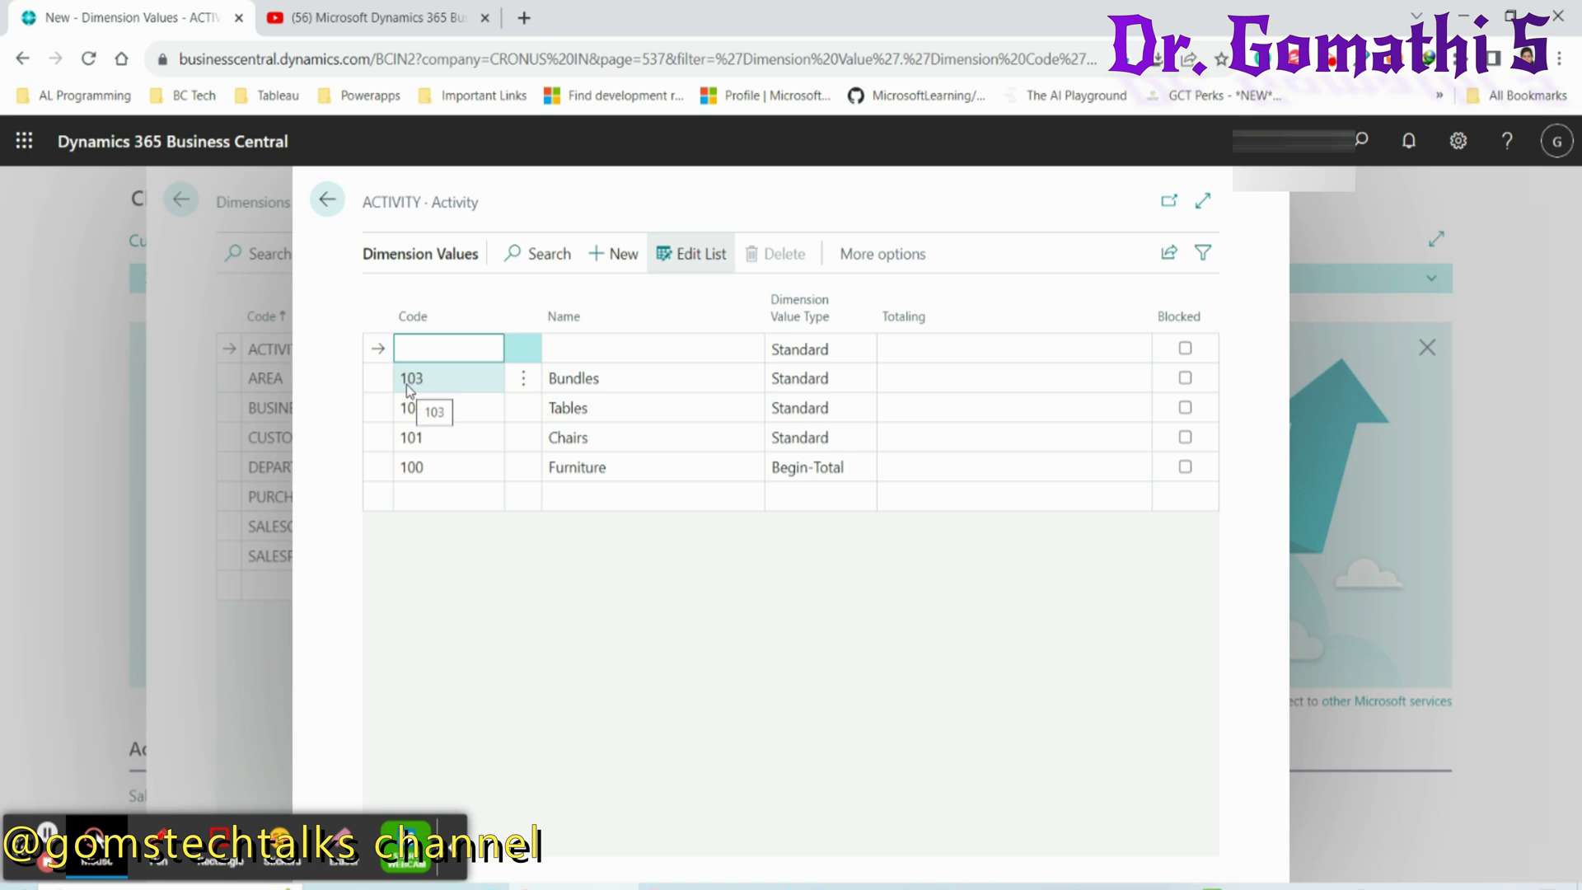
pyautogui.write('199')
pyautogui.press('Tab')
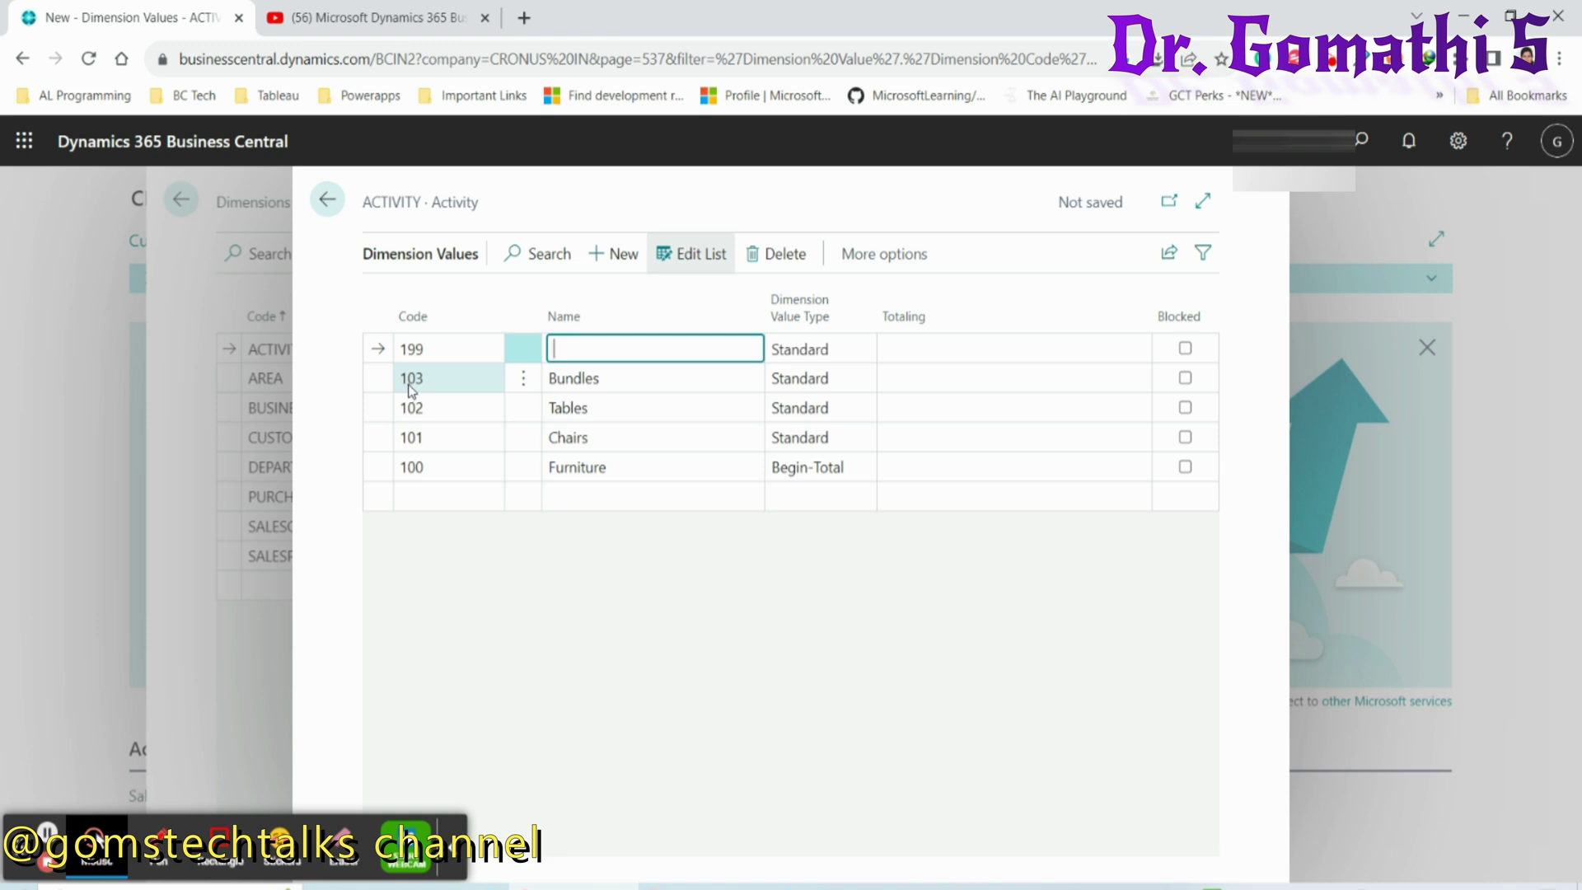
pyautogui.write('Furniture')
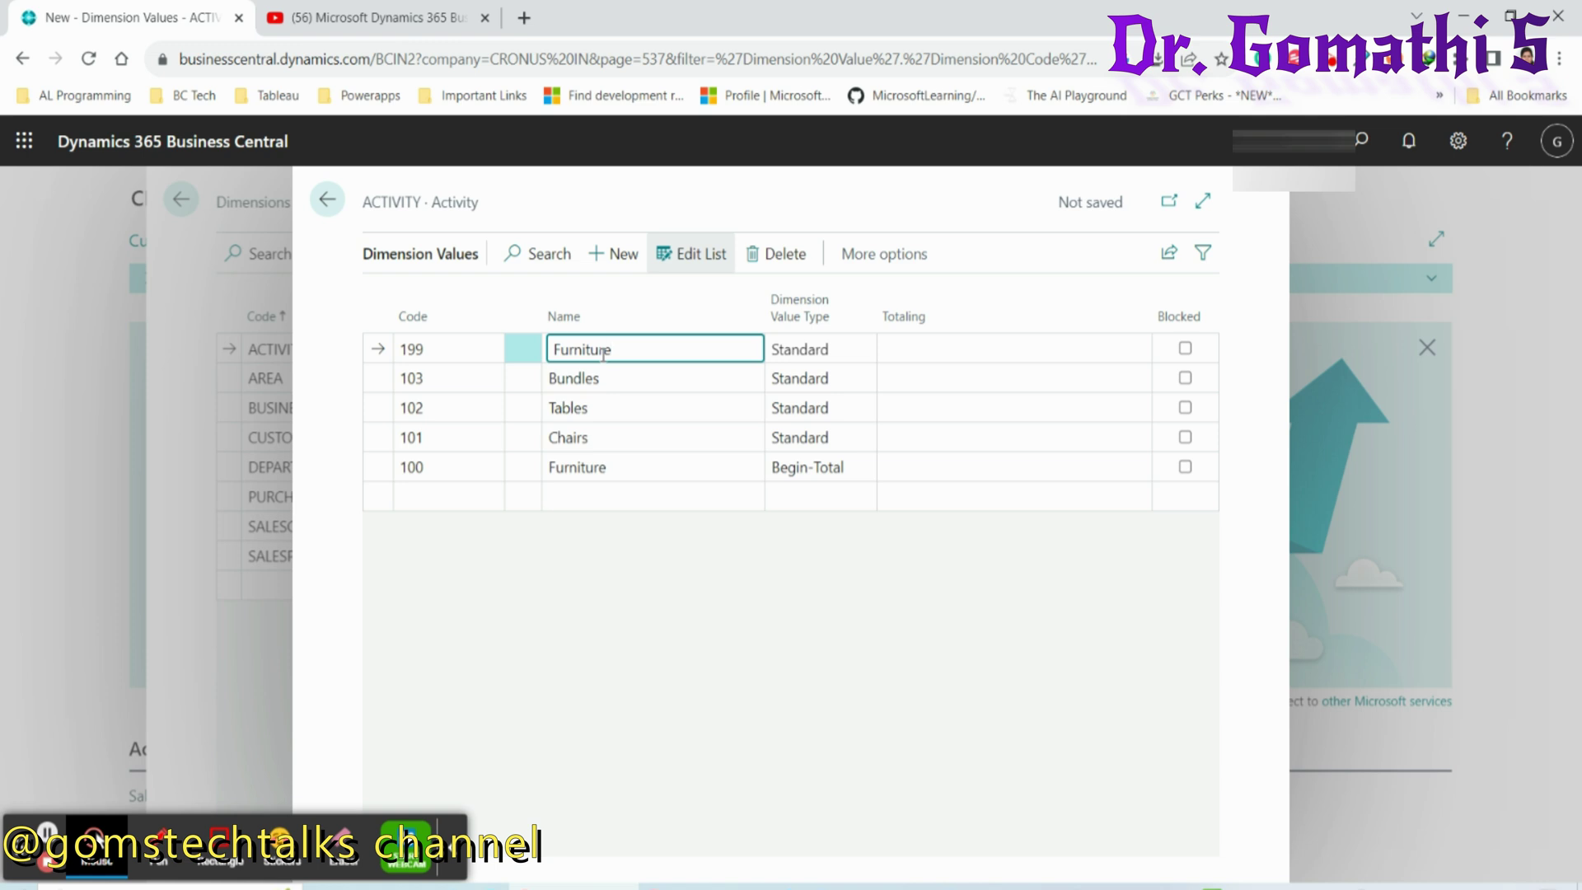
pyautogui.write(', total')
pyautogui.press('Tab')
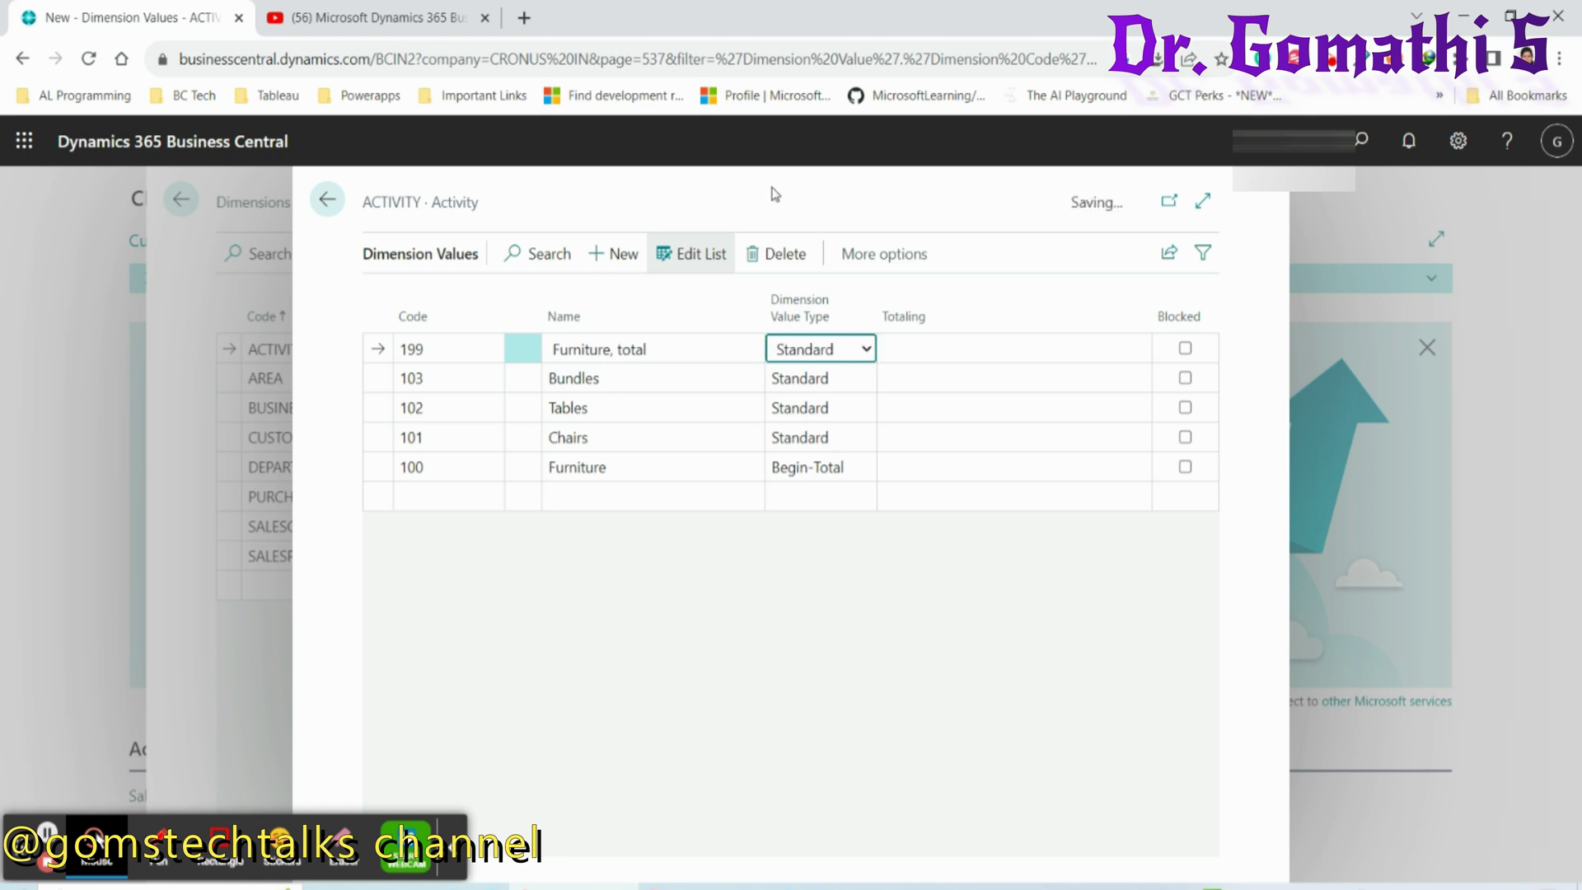
# - Shorten the name of dimension value 199 to Furniture and set its dimension value type to Total
pyautogui.click(868, 351)
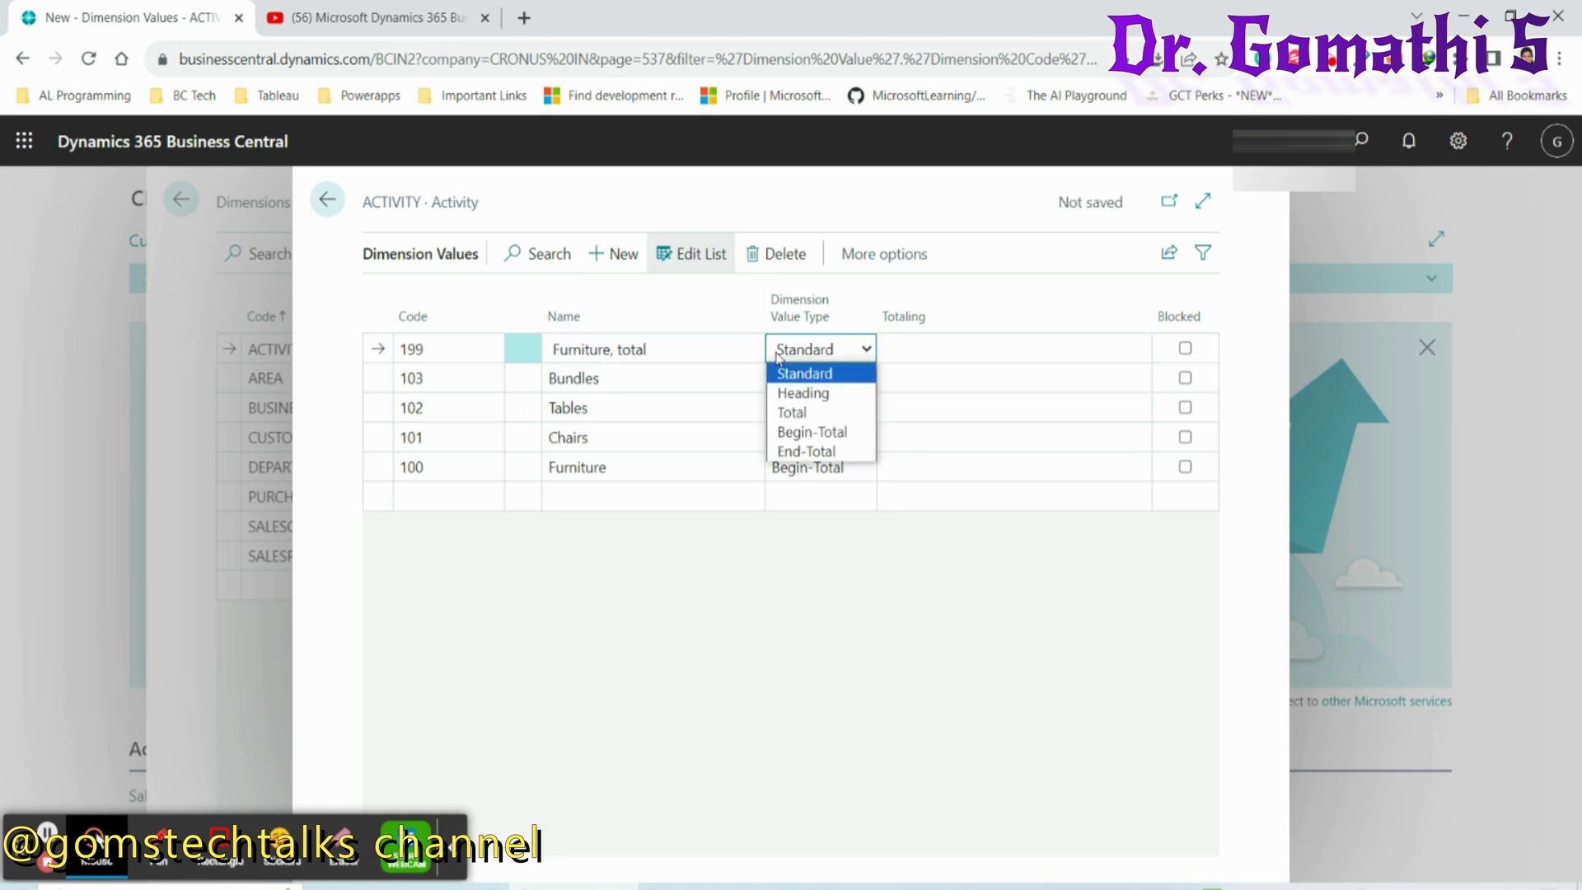
pyautogui.click(683, 345)
pyautogui.click(678, 345)
pyautogui.press('BackSpace')
pyautogui.press('BackSpace')
pyautogui.press('BackSpace')
pyautogui.press('BackSpace')
pyautogui.press('BackSpace')
pyautogui.press('BackSpace')
pyautogui.press('BackSpace')
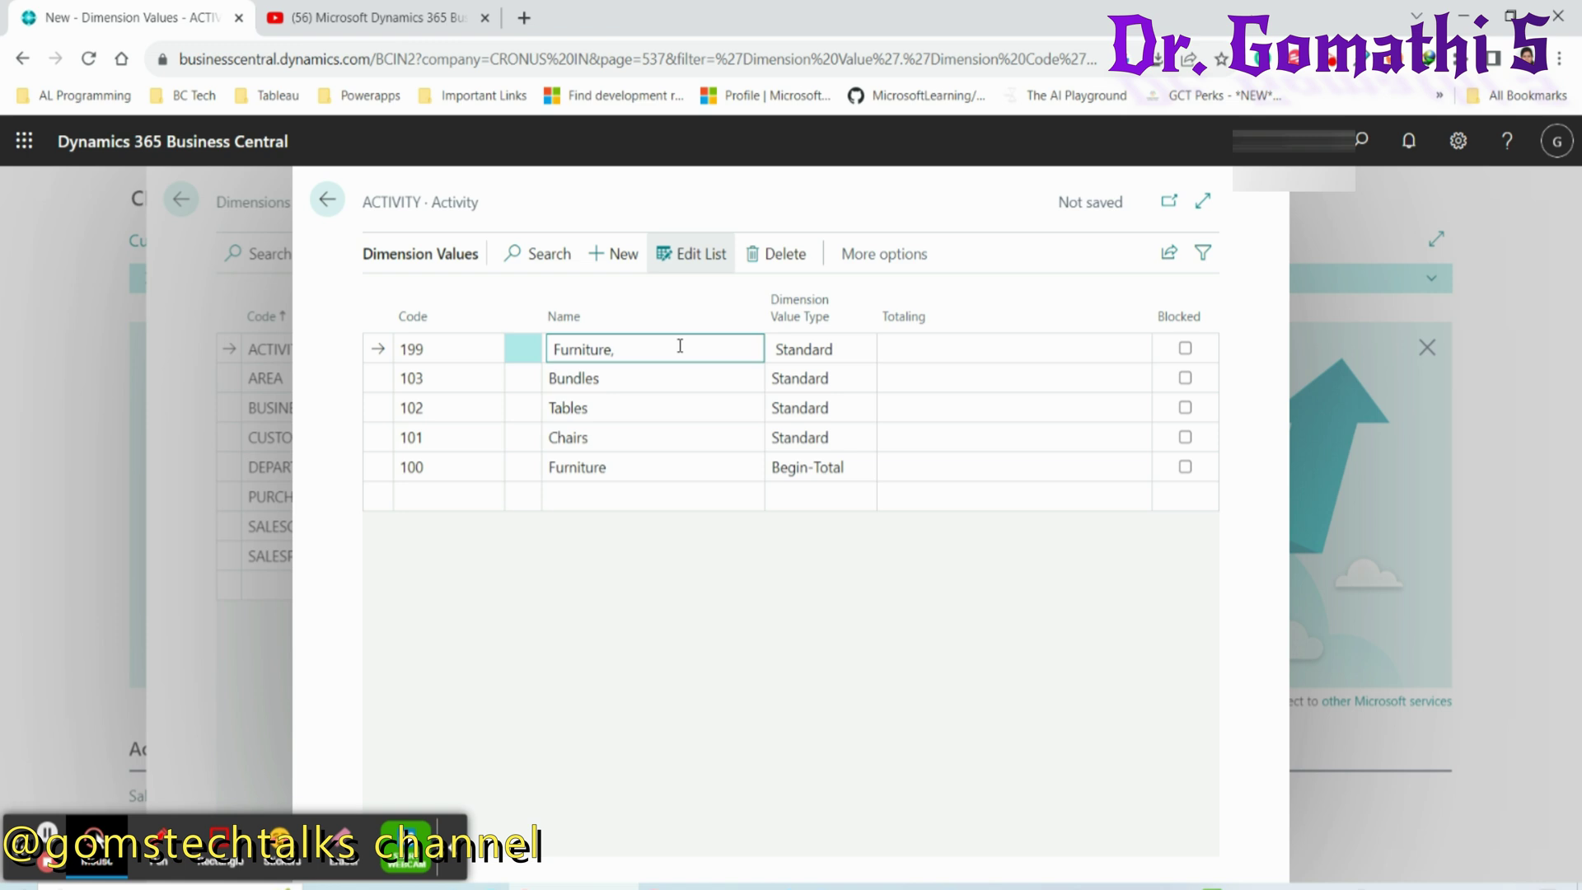
pyautogui.click(868, 351)
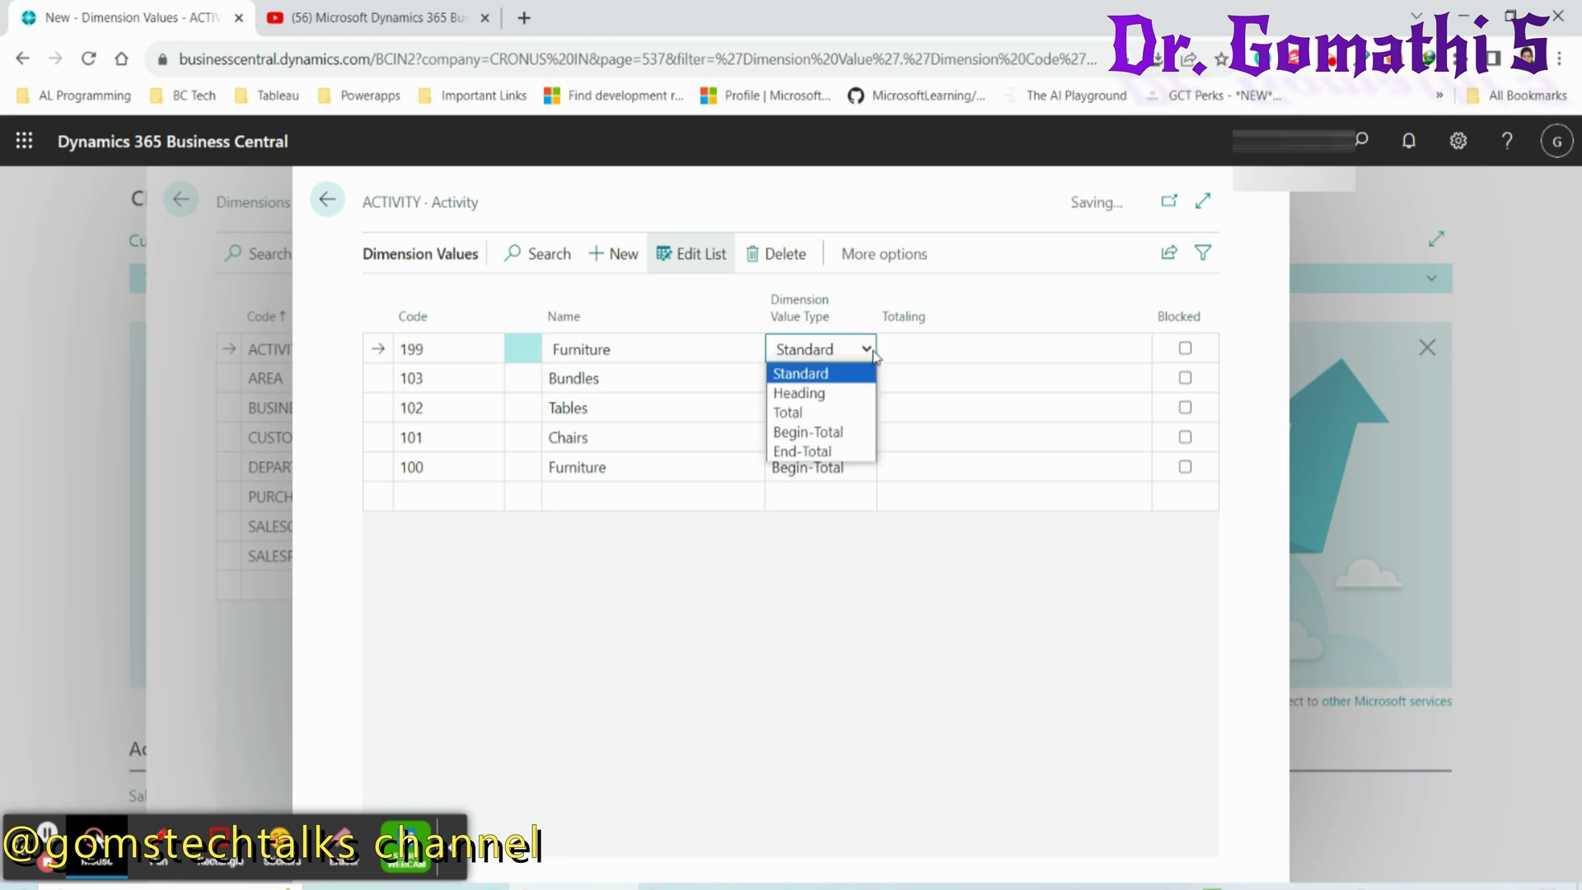
pyautogui.click(832, 412)
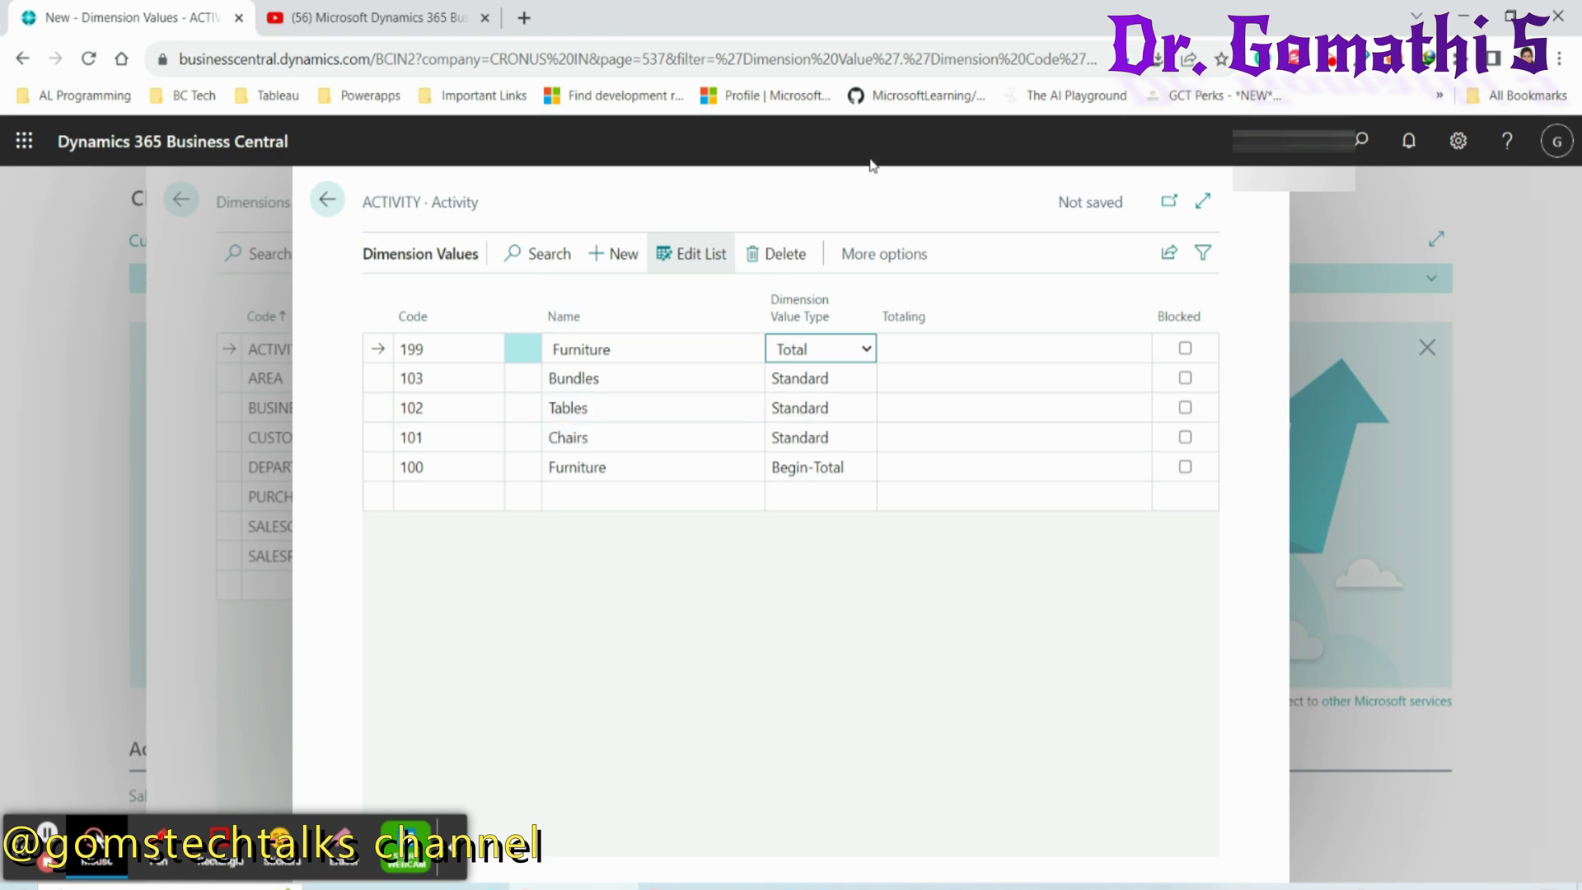
# - Run Indent Dimension Values for the ACTIVITY dimension and accept the indentation update
pyautogui.click(898, 262)
pyautogui.click(899, 262)
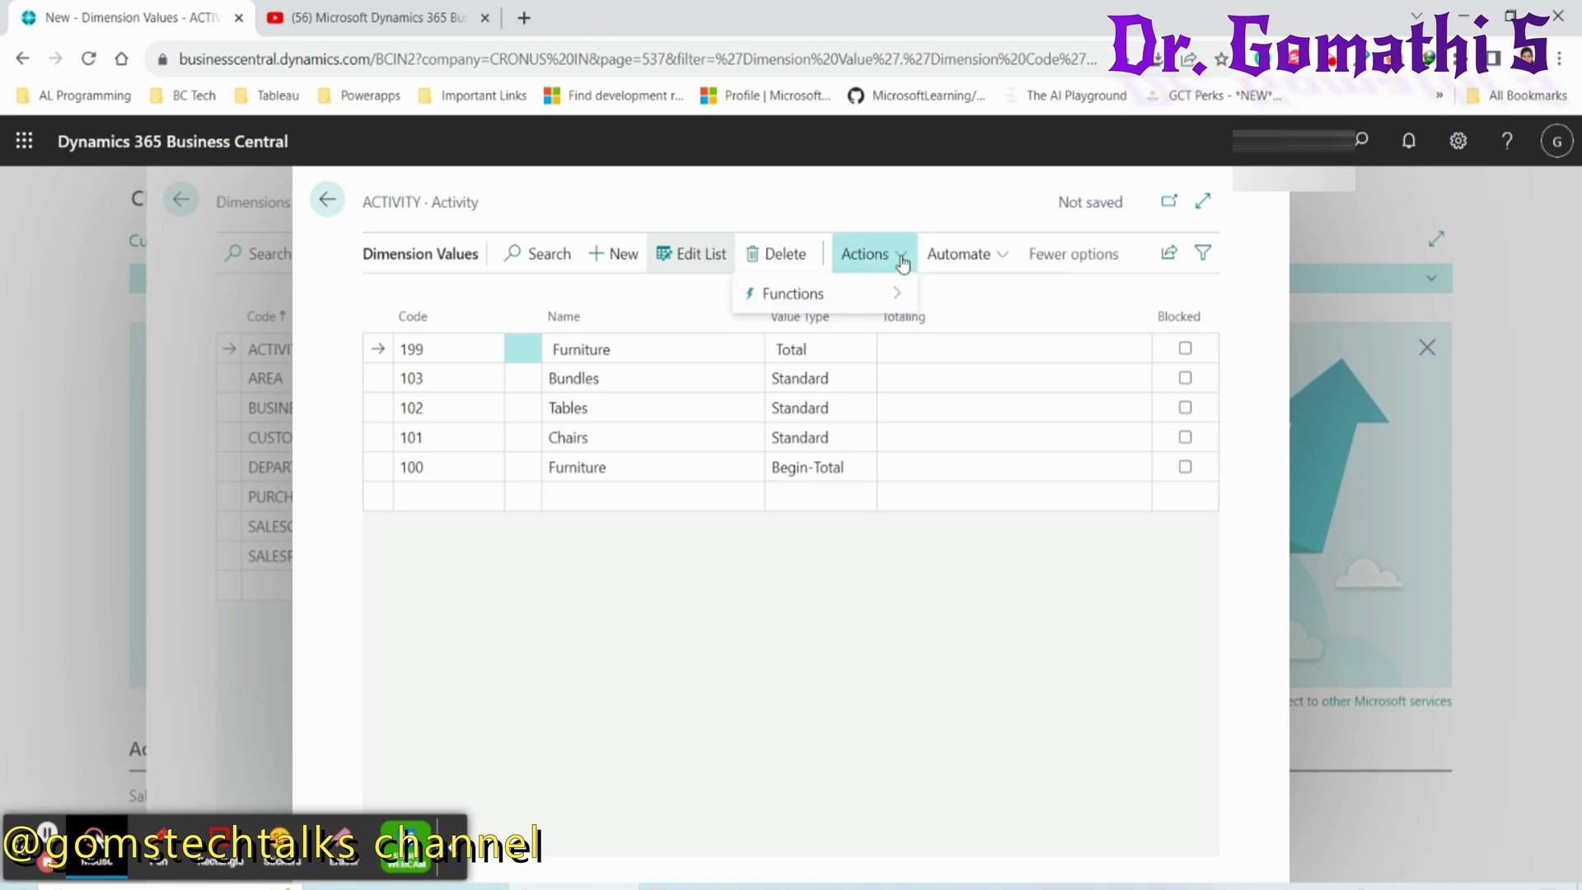
pyautogui.moveTo(892, 295)
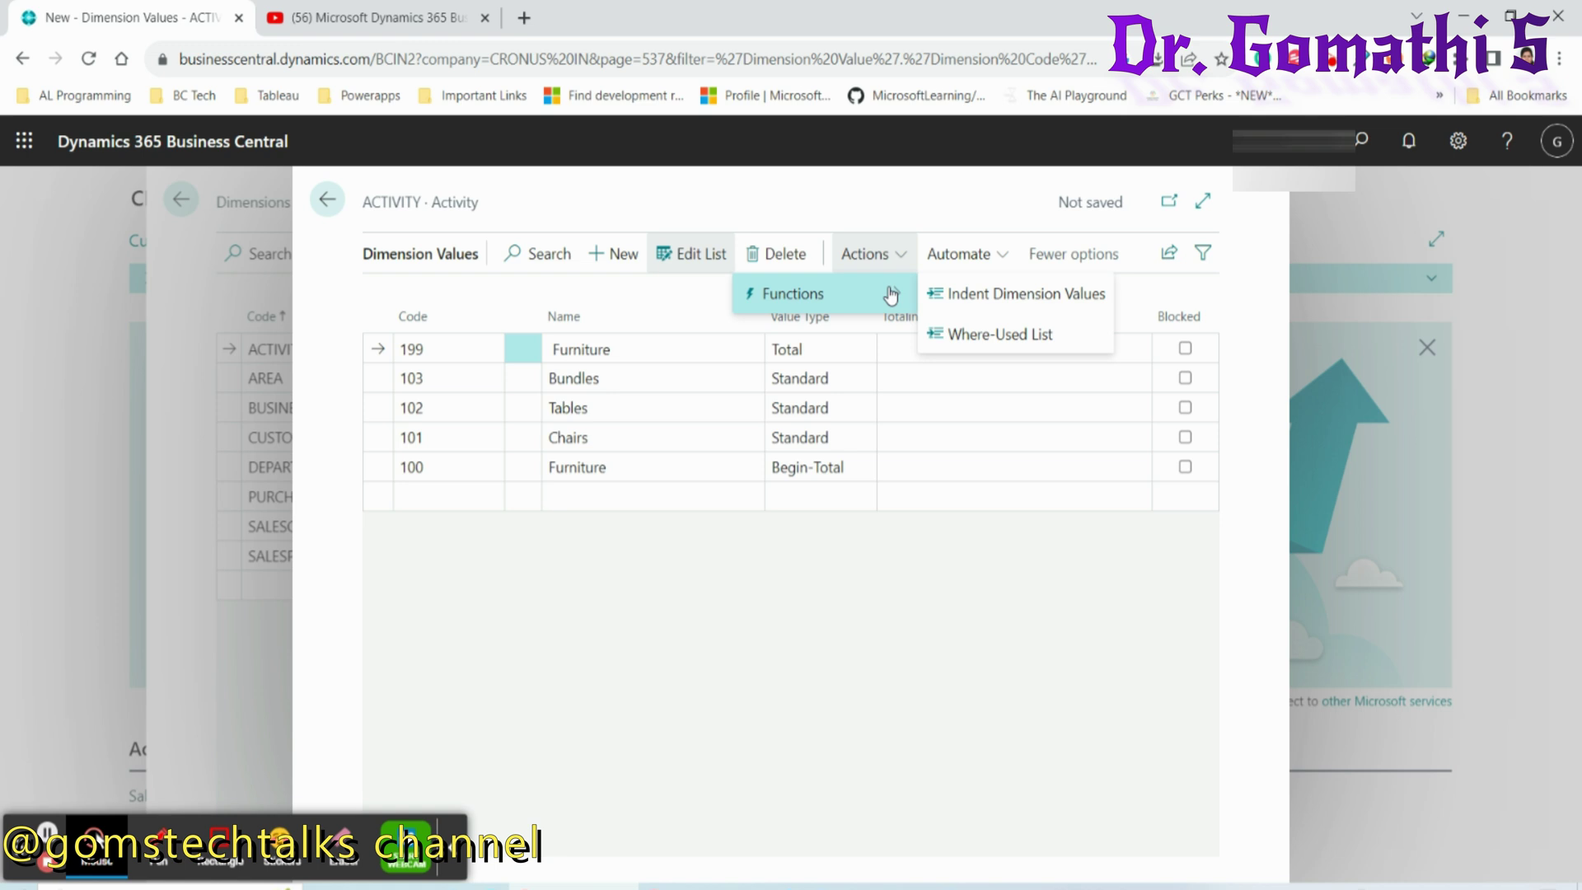
pyautogui.click(962, 297)
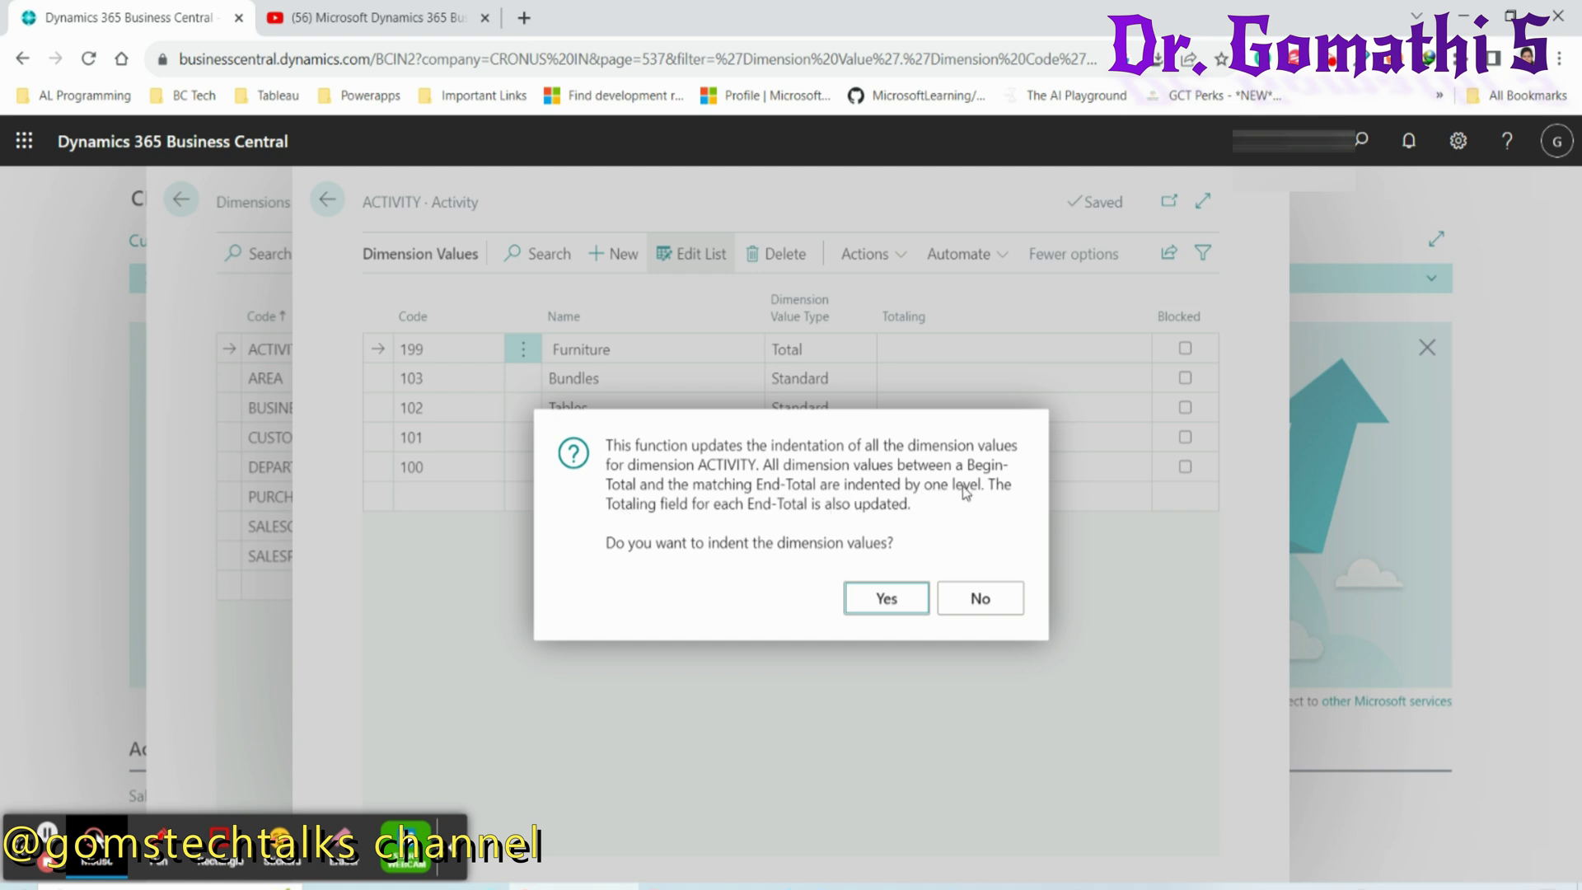
pyautogui.click(902, 606)
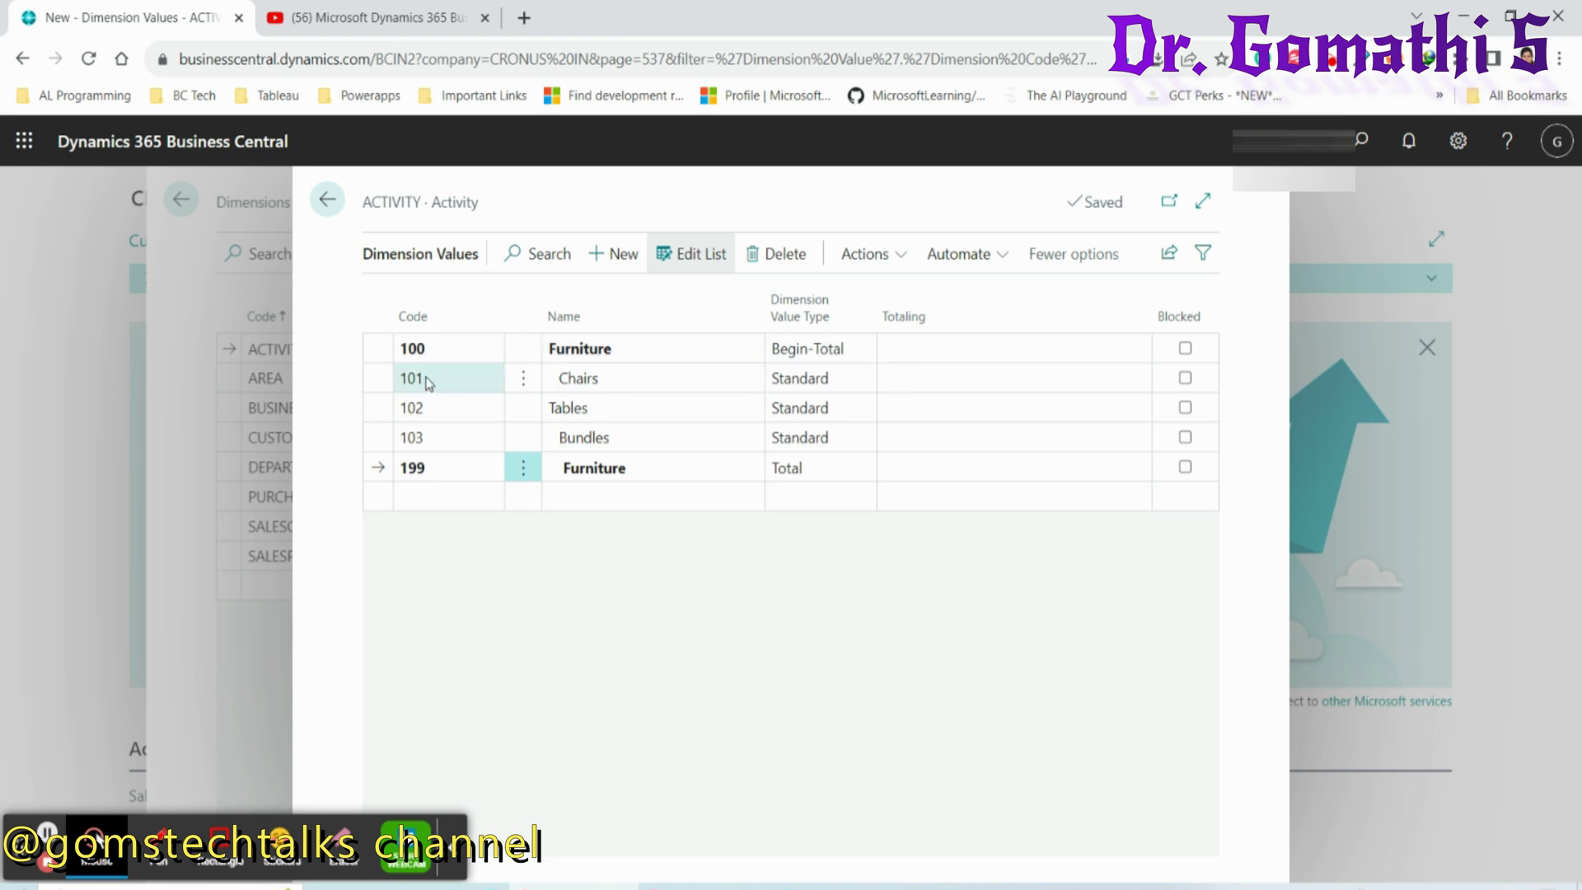
pyautogui.click(577, 385)
pyautogui.click(576, 410)
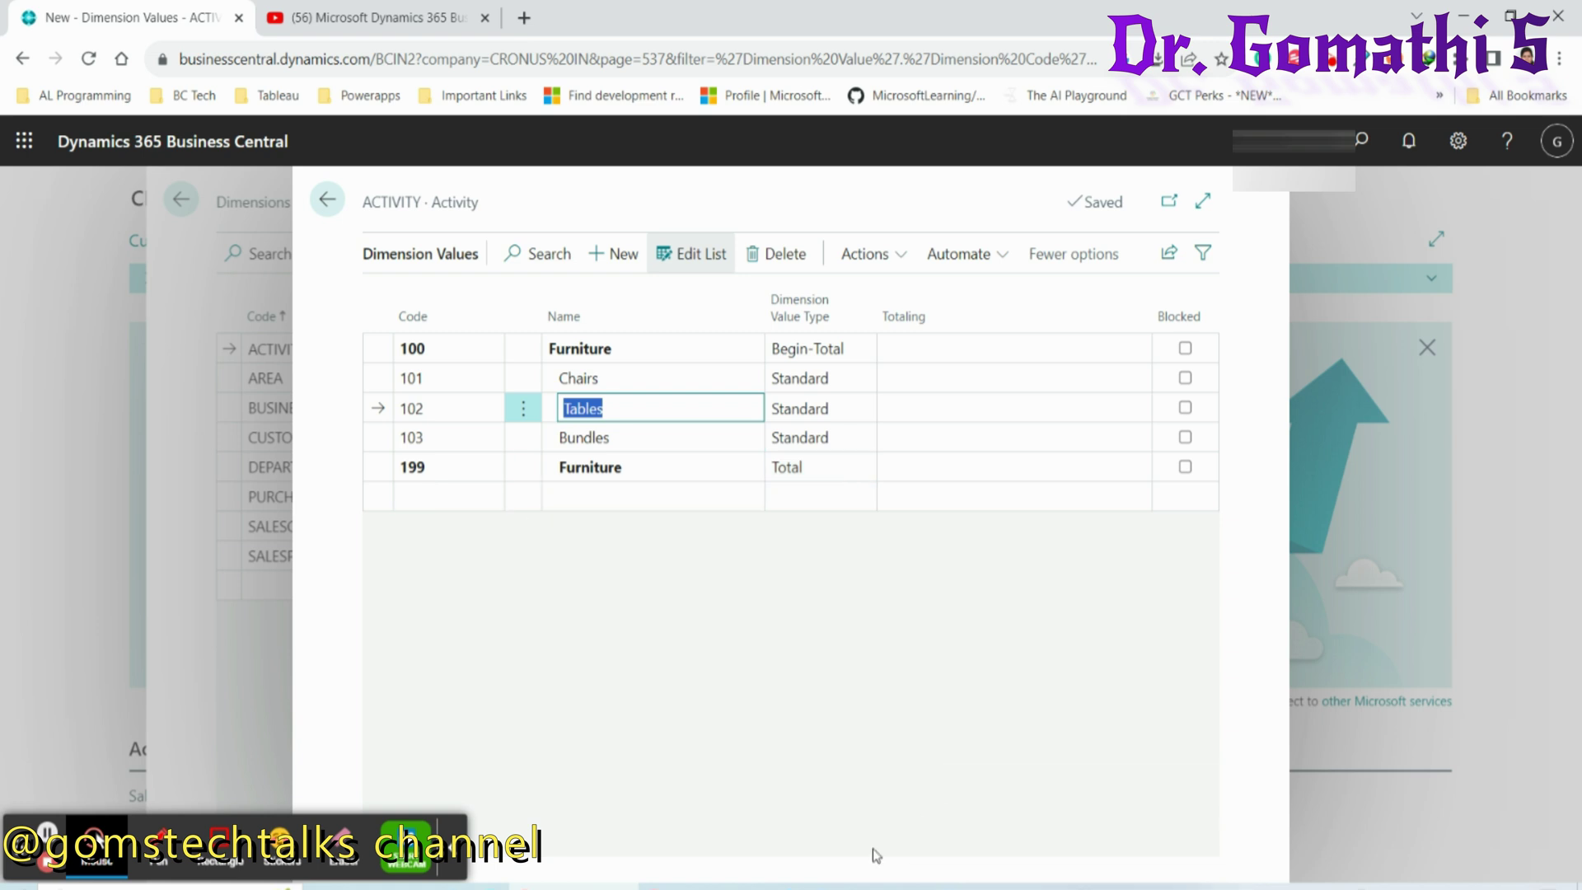
# - Add a dimension value below Furniture 199 with code 200, name Services and dimension value type Begin-Total
pyautogui.click(868, 887)
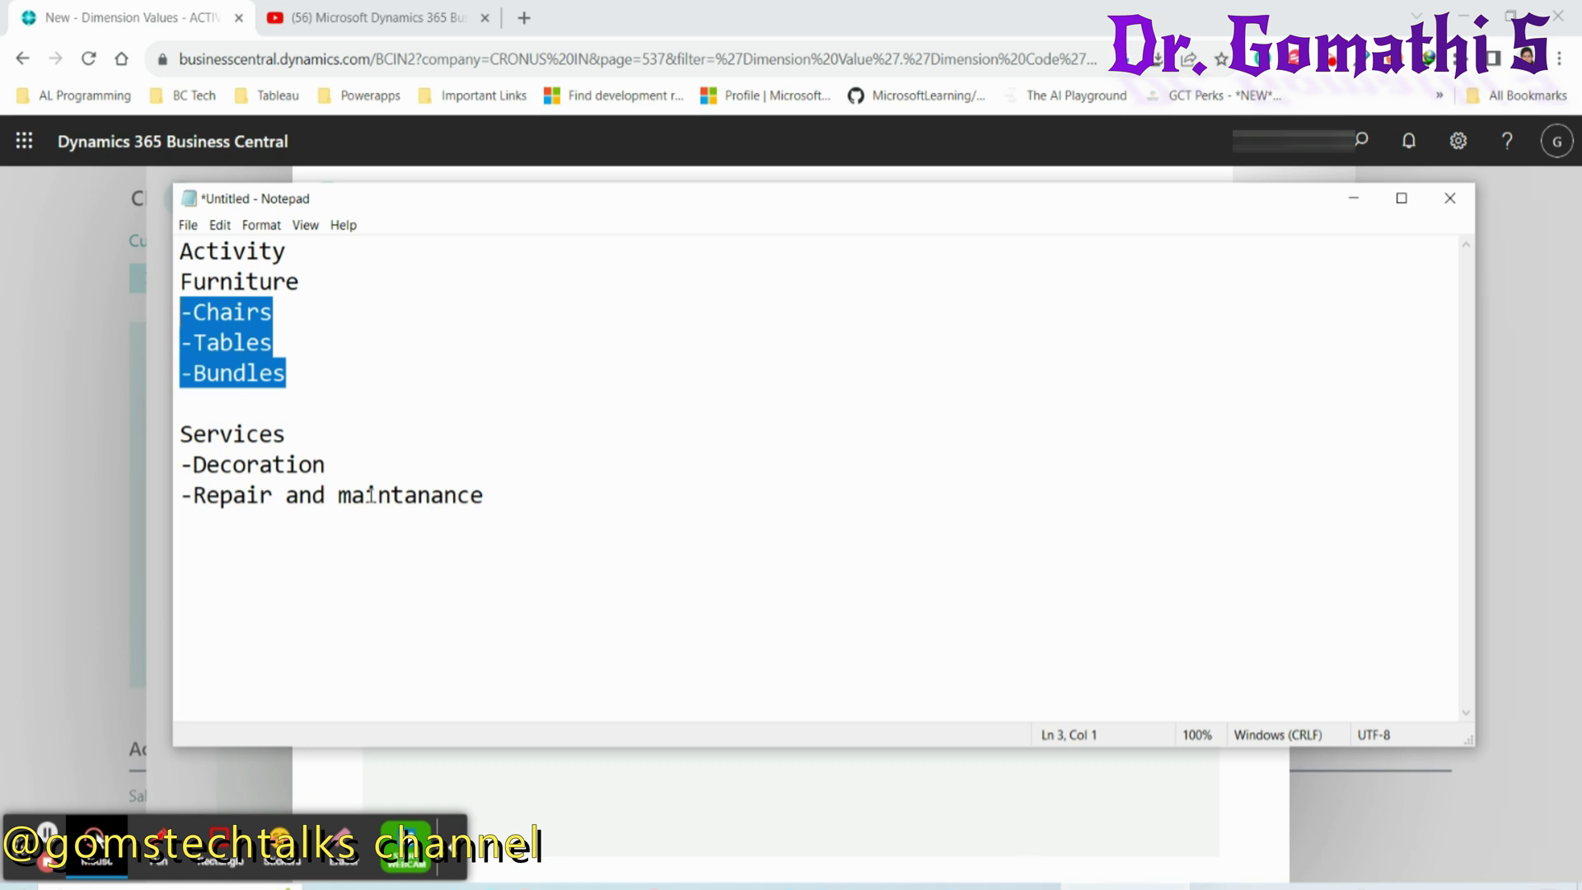
pyautogui.click(1372, 206)
pyautogui.click(434, 497)
pyautogui.write('200')
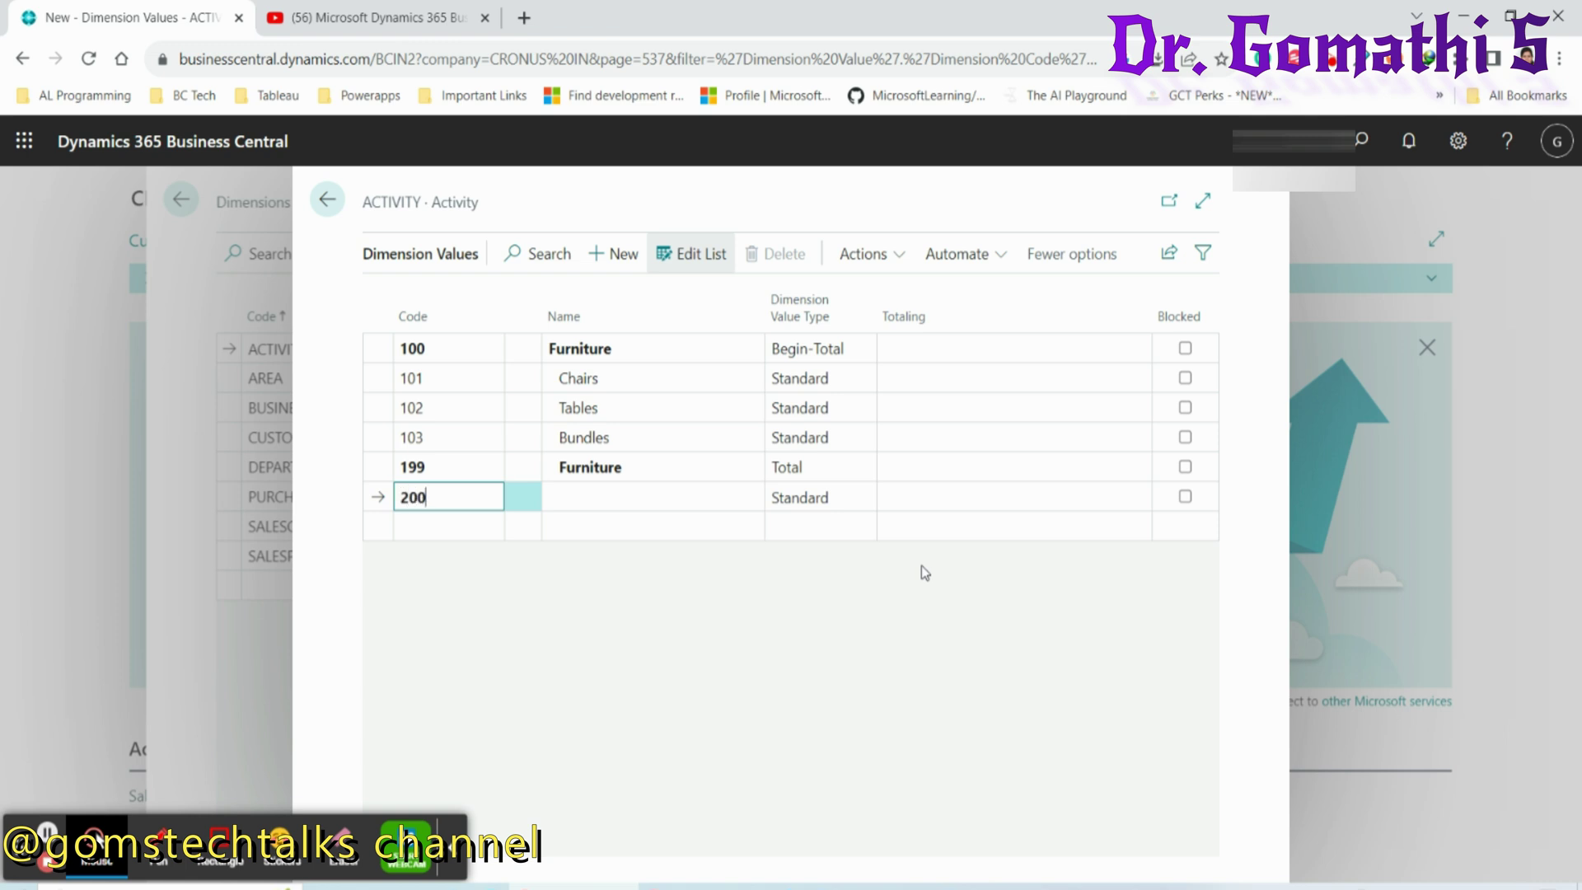
pyautogui.press('Tab')
pyautogui.press('Tab')
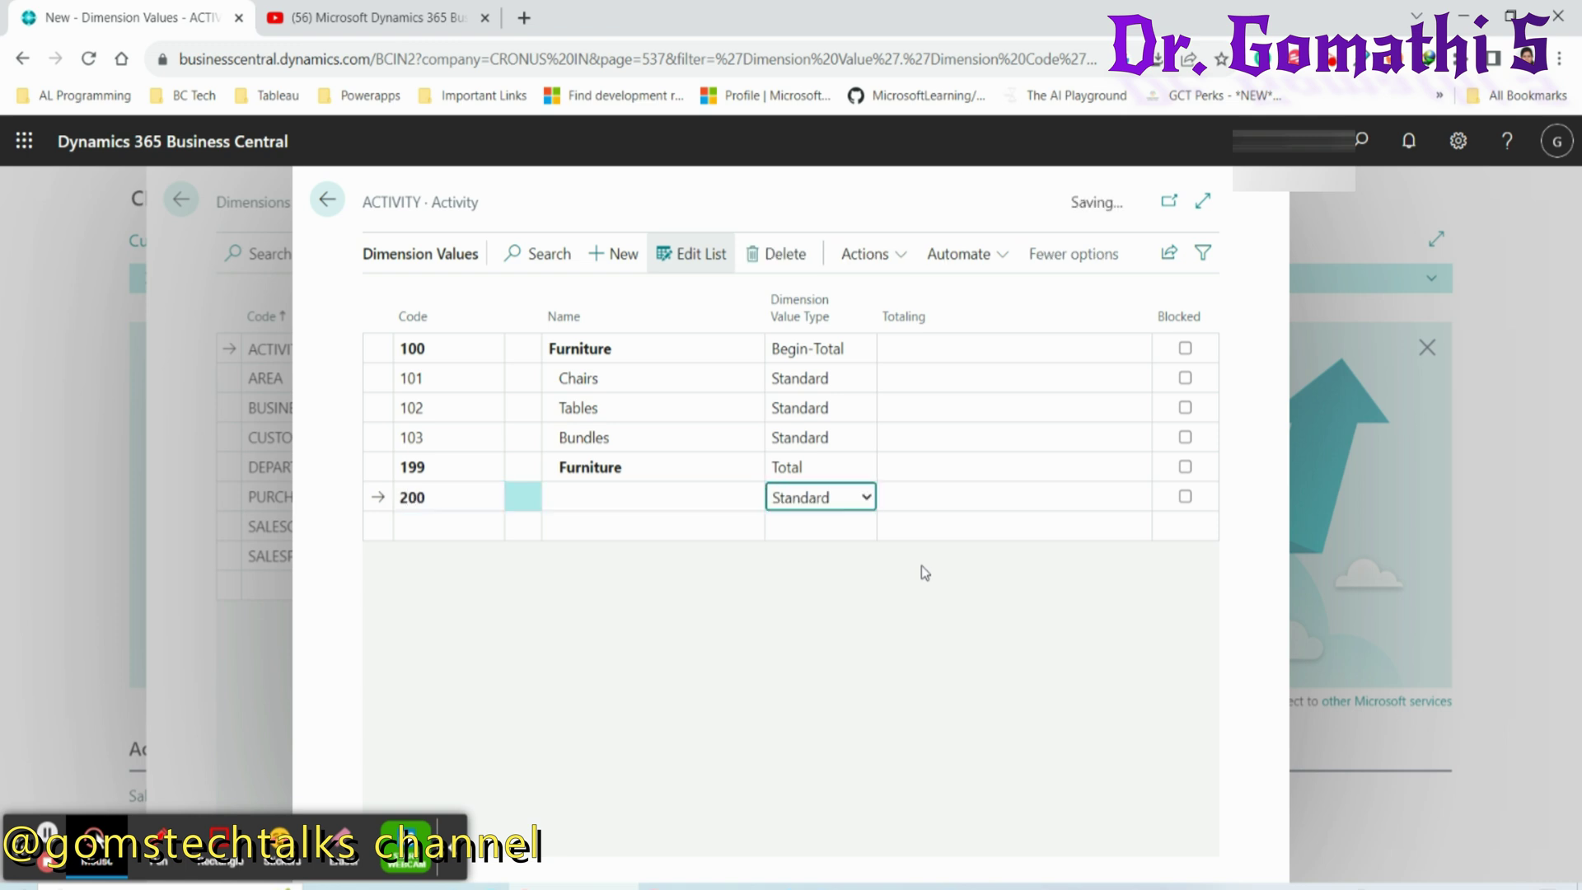
pyautogui.hotkey('shift', 'Tab')
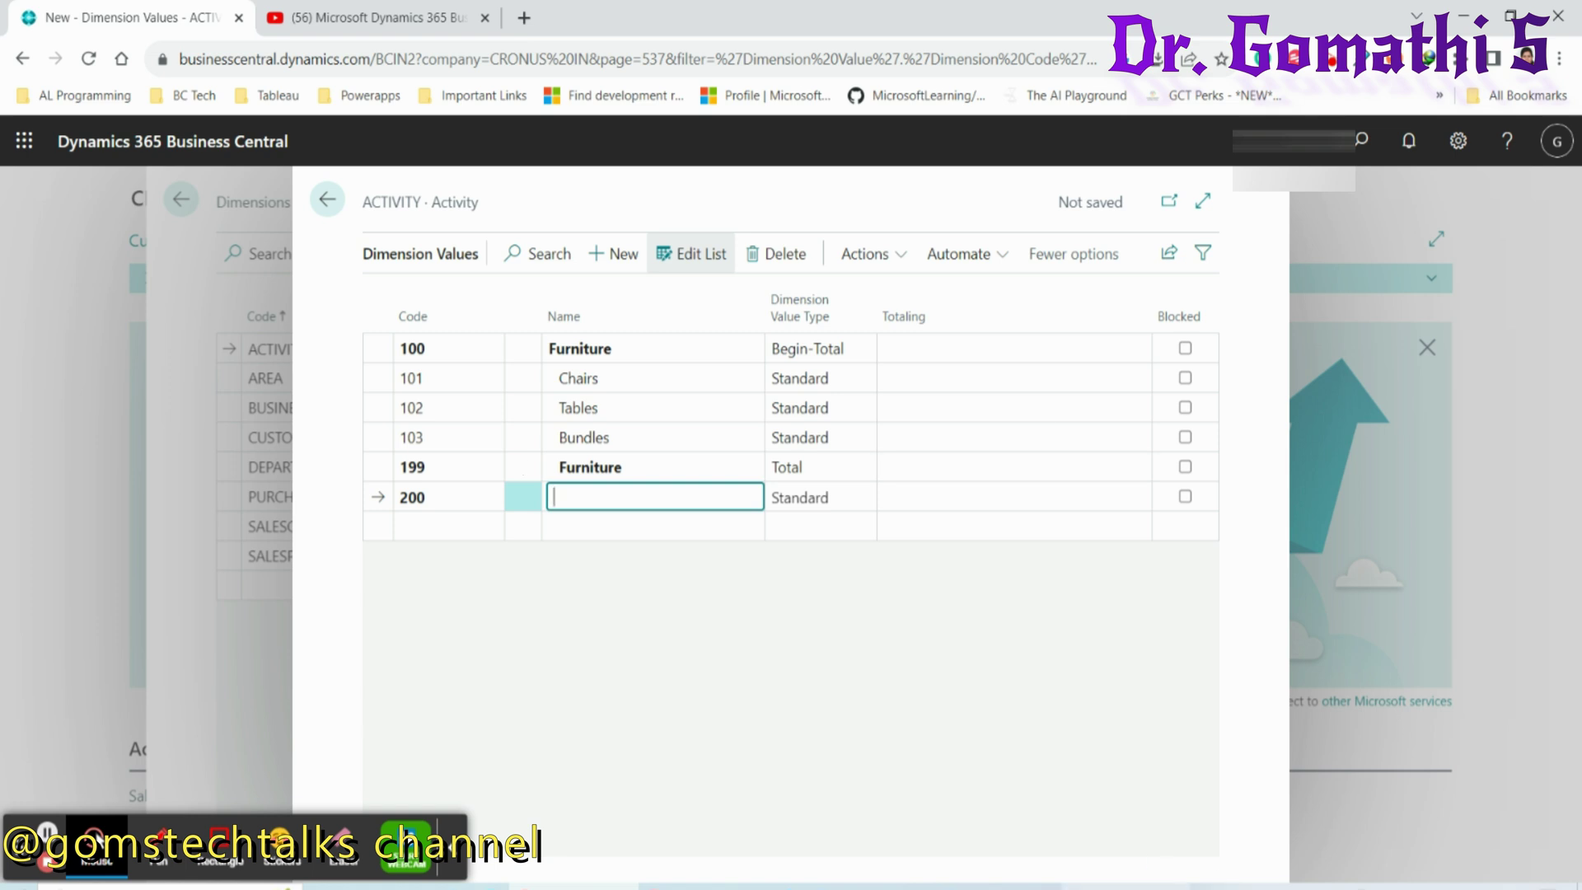
pyautogui.click(1126, 887)
pyautogui.hotkey('alt', 'Tab')
pyautogui.write('Se')
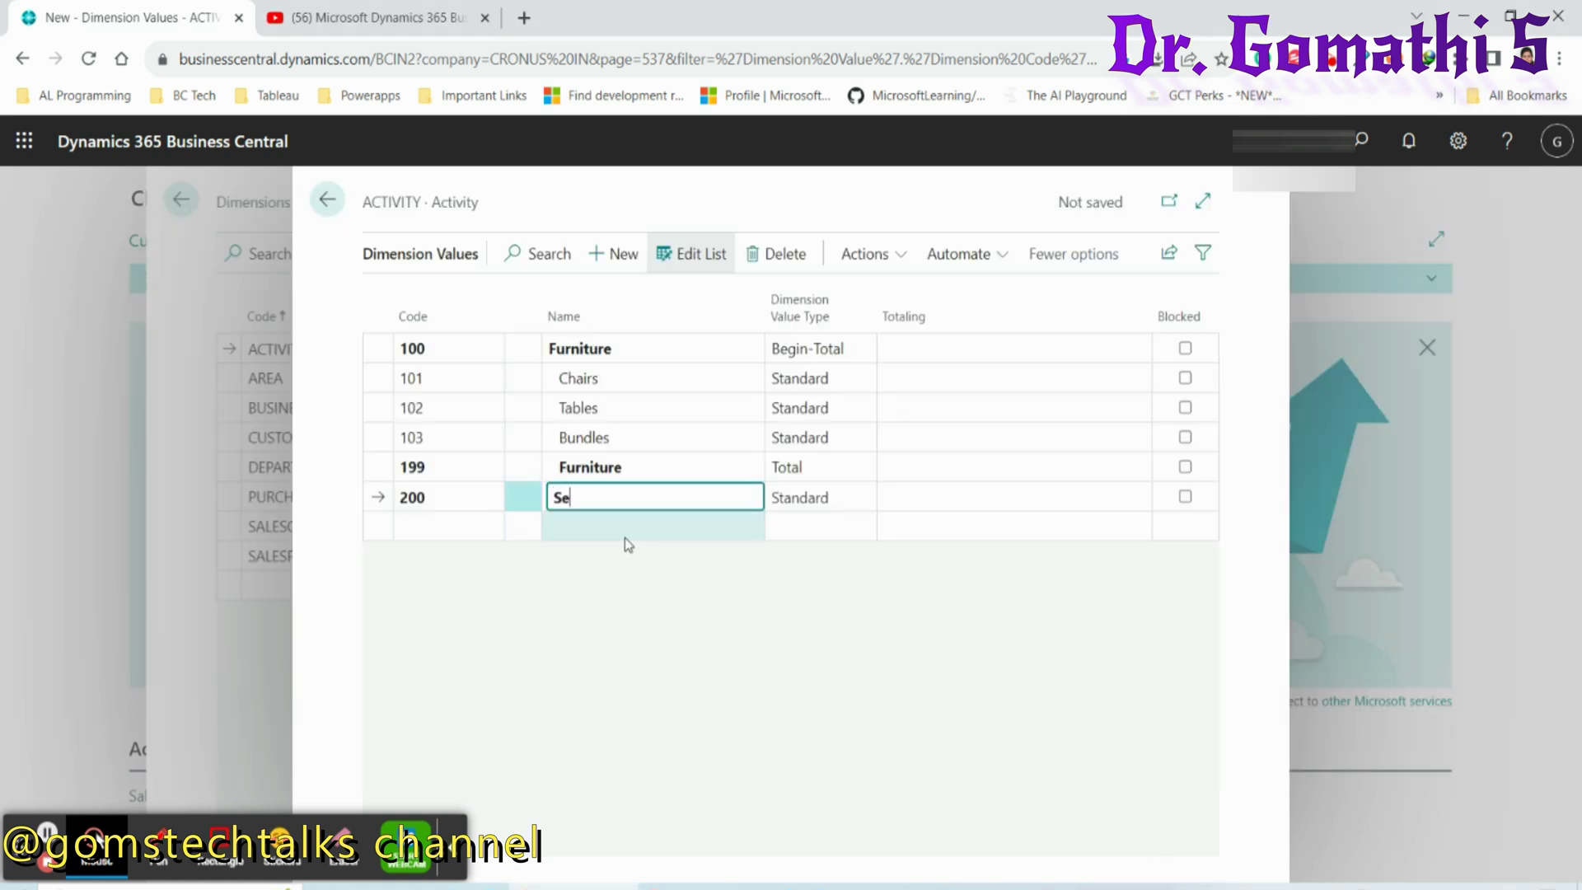
pyautogui.write('rvices')
pyautogui.press('Tab')
pyautogui.click(865, 498)
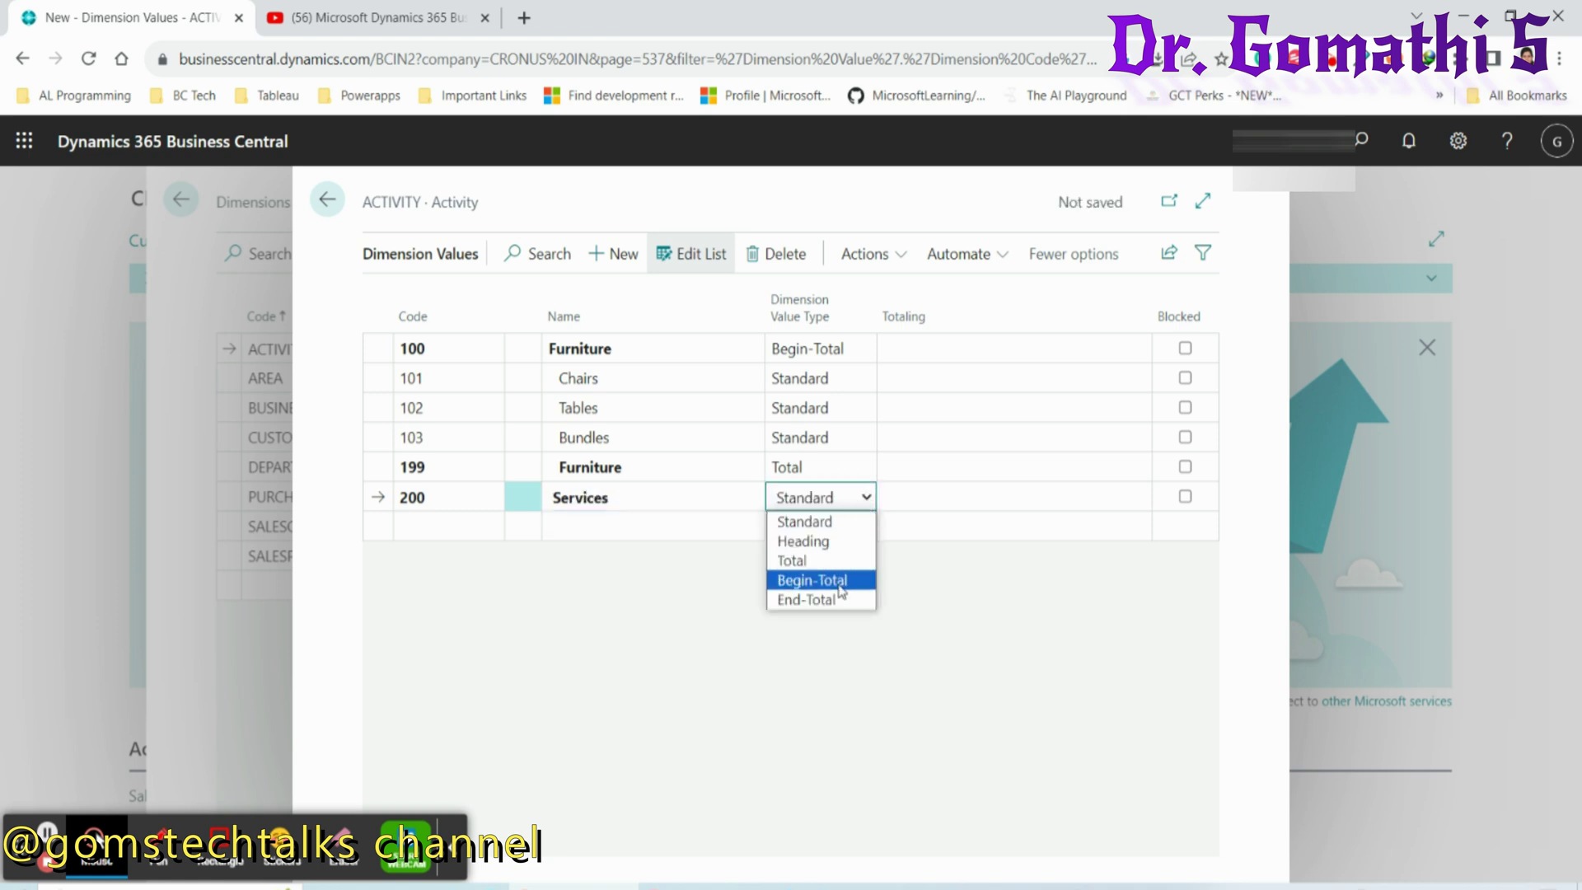
pyautogui.click(840, 580)
# - Start a further dimension value below Services with code 201
pyautogui.click(437, 540)
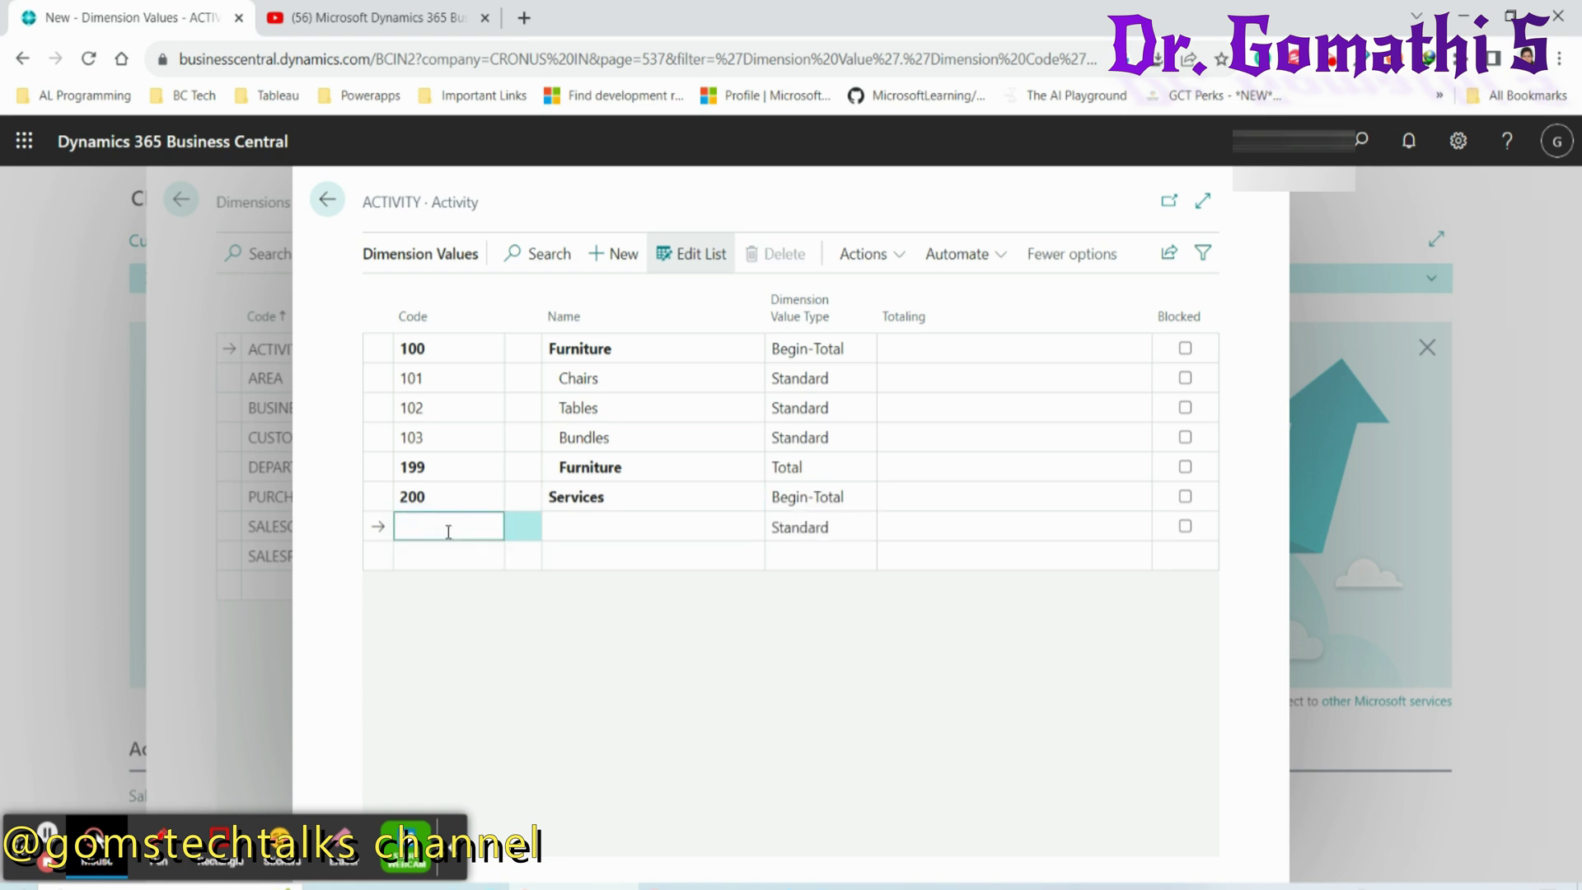
pyautogui.write('201')
pyautogui.press('Tab')
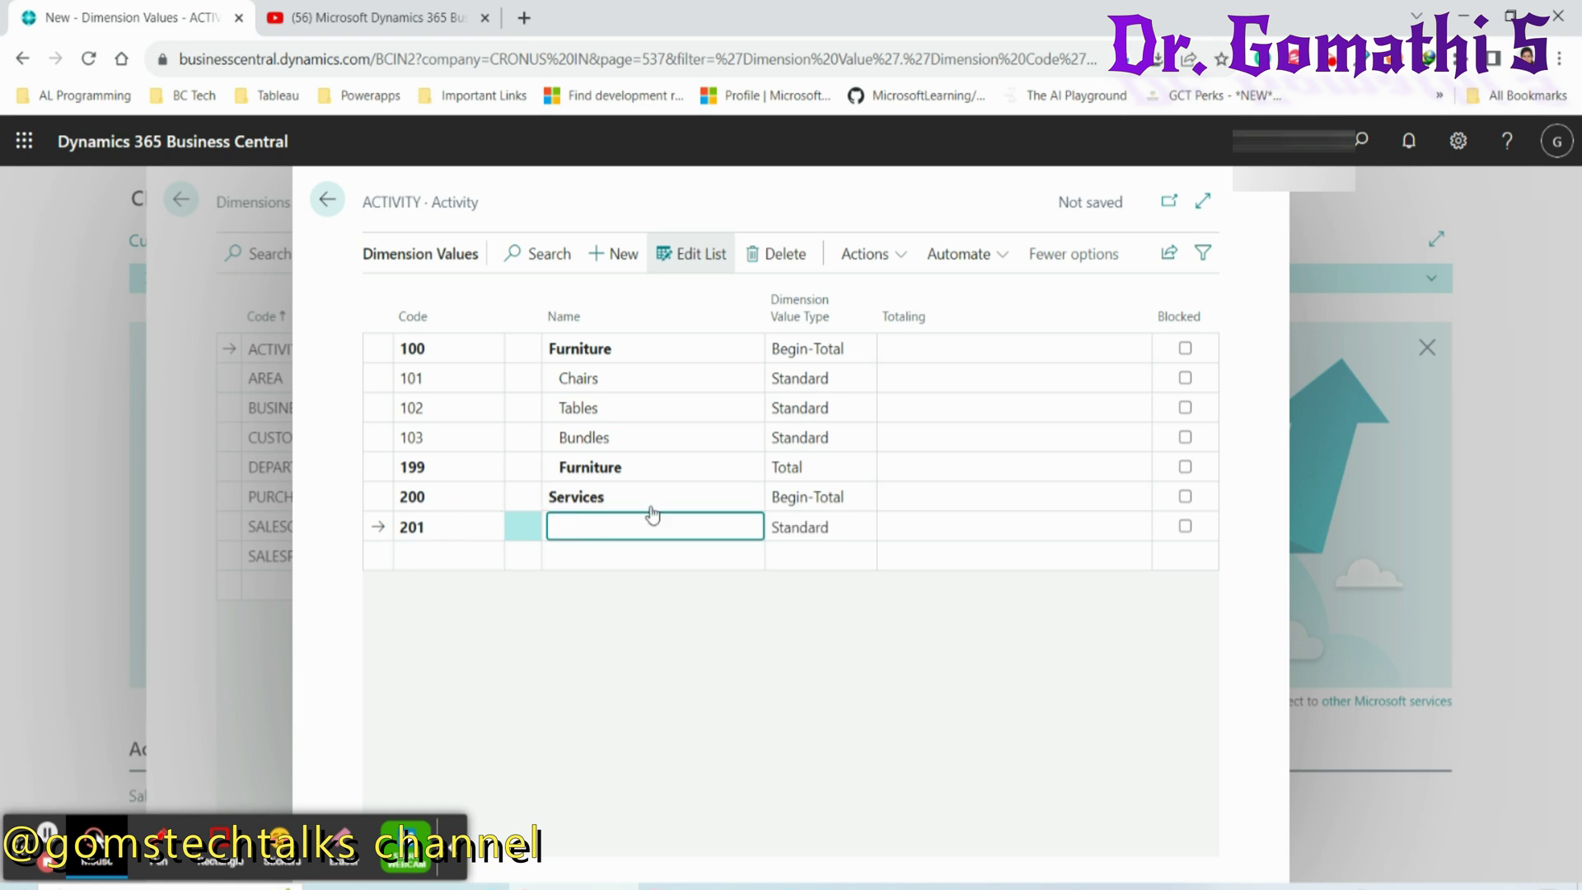
# - Delete the dimension values with codes 200 and 201
pyautogui.click(776, 254)
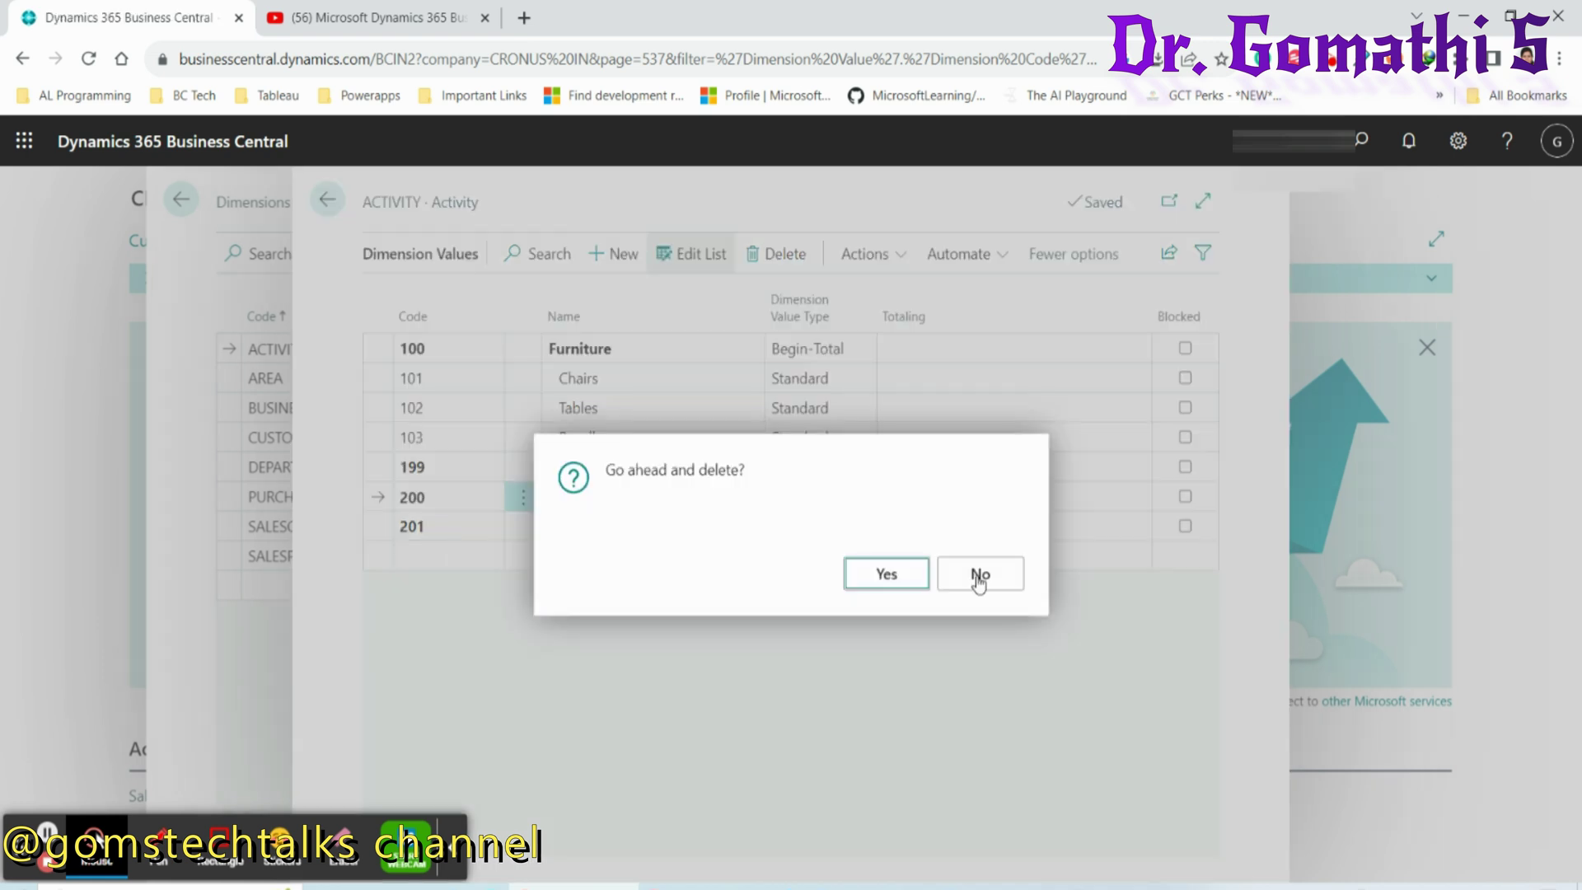
pyautogui.click(884, 574)
pyautogui.click(775, 256)
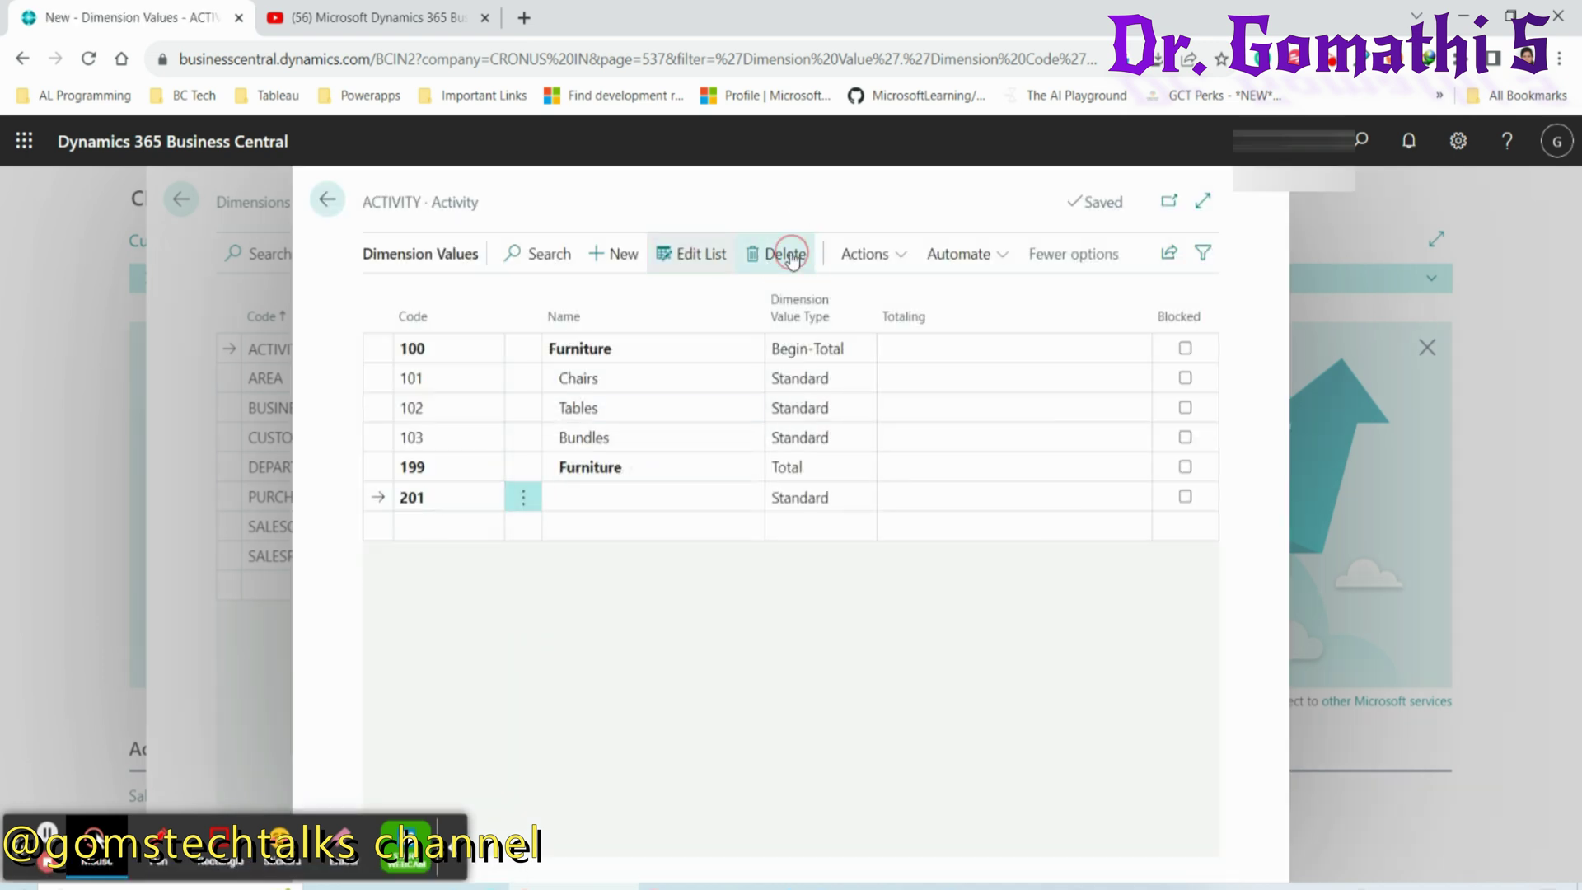
pyautogui.click(888, 572)
# - Return to the dimensions list and reopen the dimension values of the ACTIVITY dimension
pyautogui.click(327, 201)
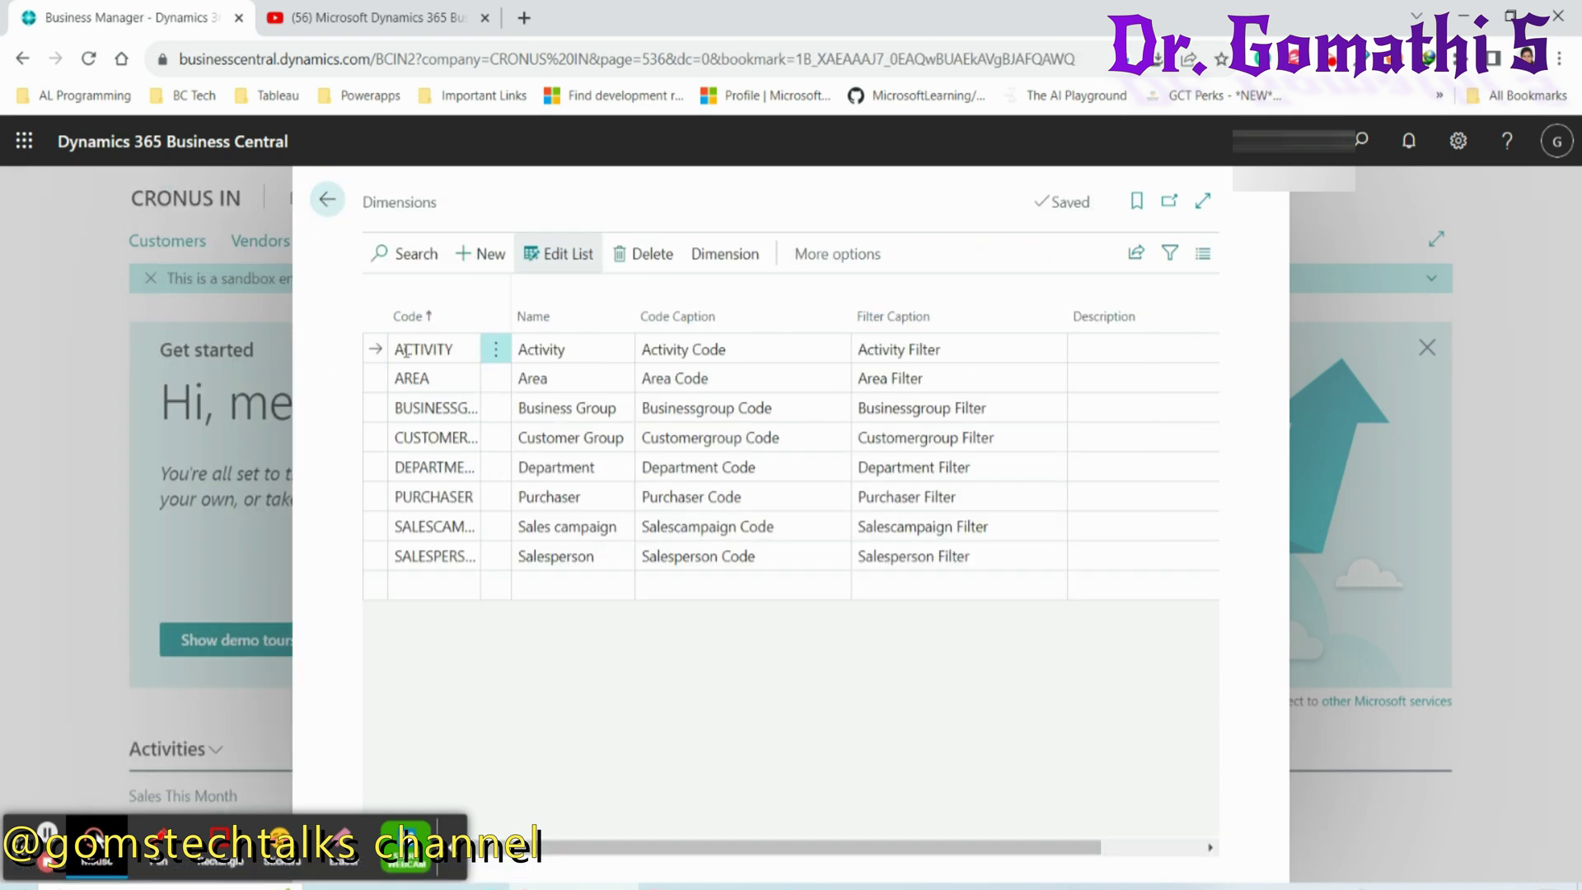
pyautogui.click(406, 350)
pyautogui.click(725, 253)
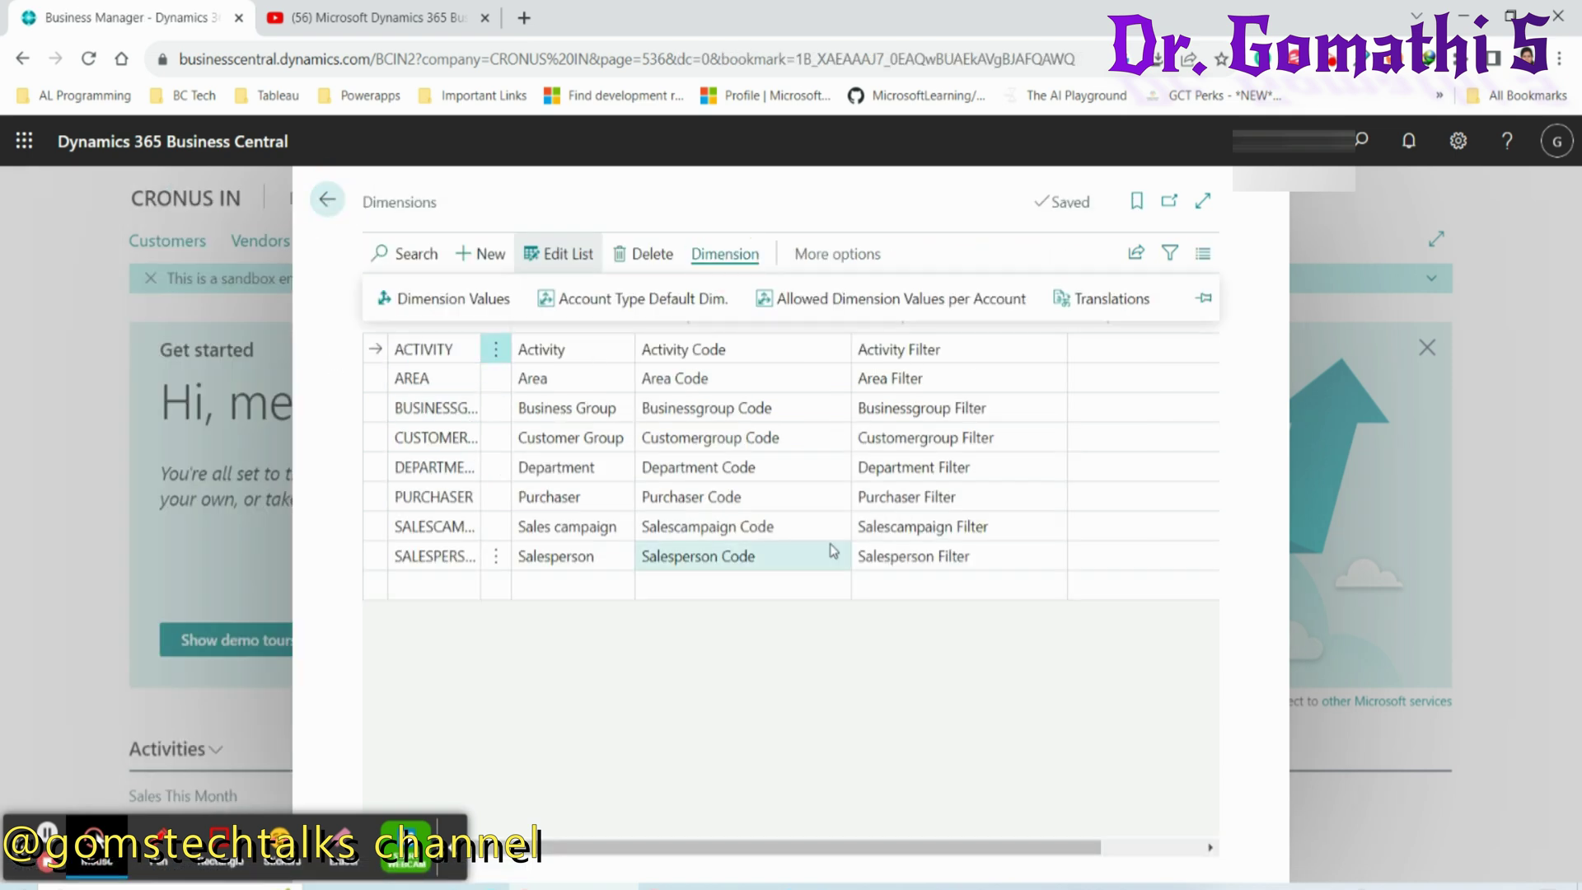
pyautogui.click(449, 298)
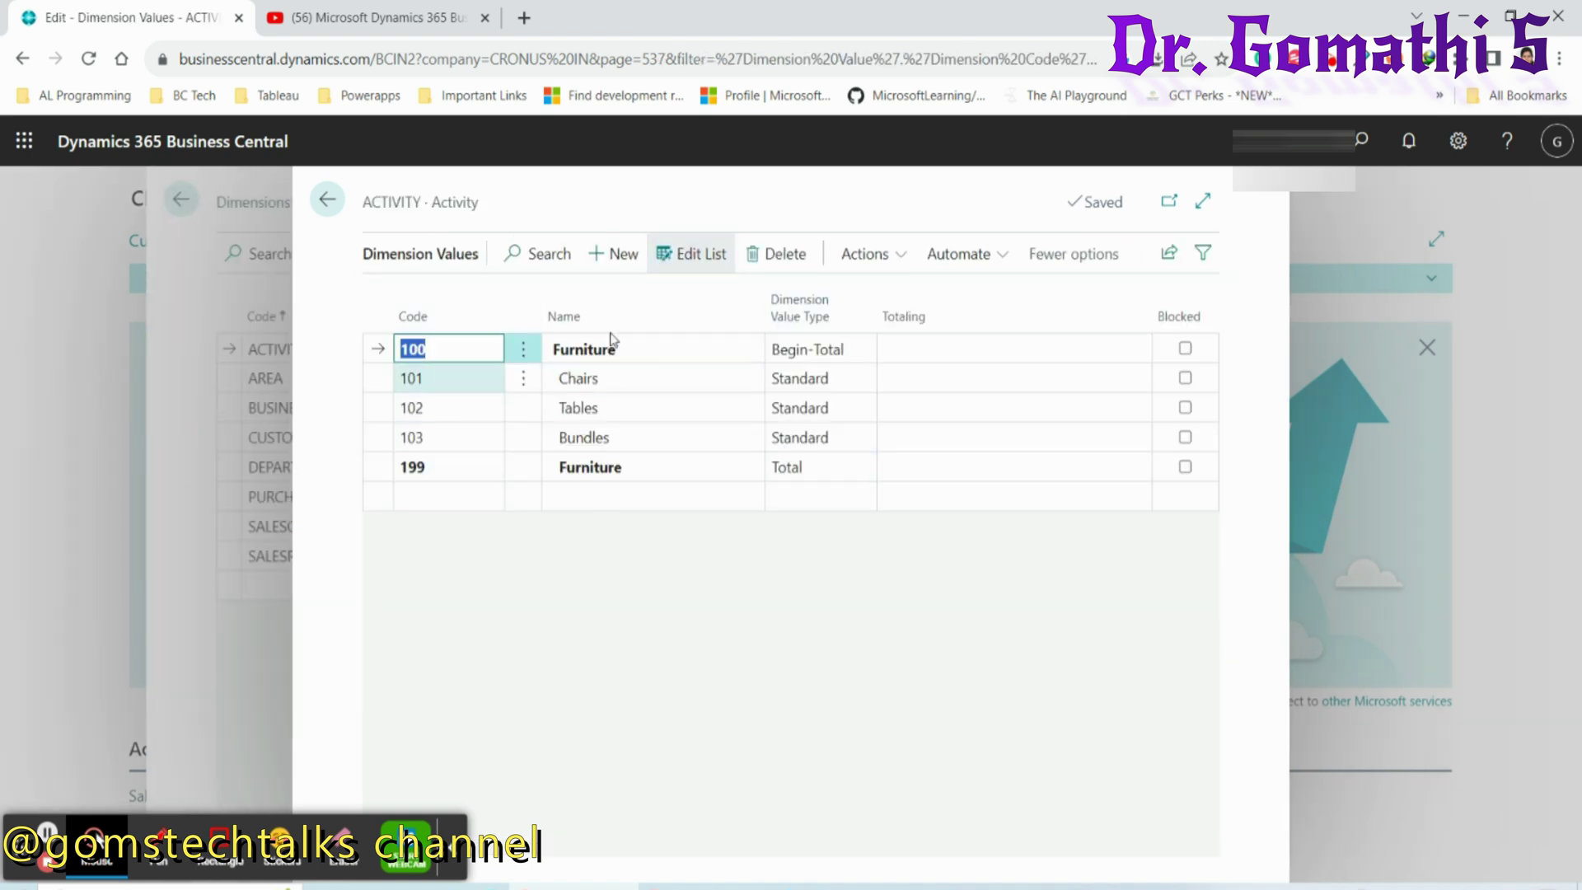
# - Add a new dimension value with code 200, name Services and dimension value type Begin-Total
pyautogui.click(615, 272)
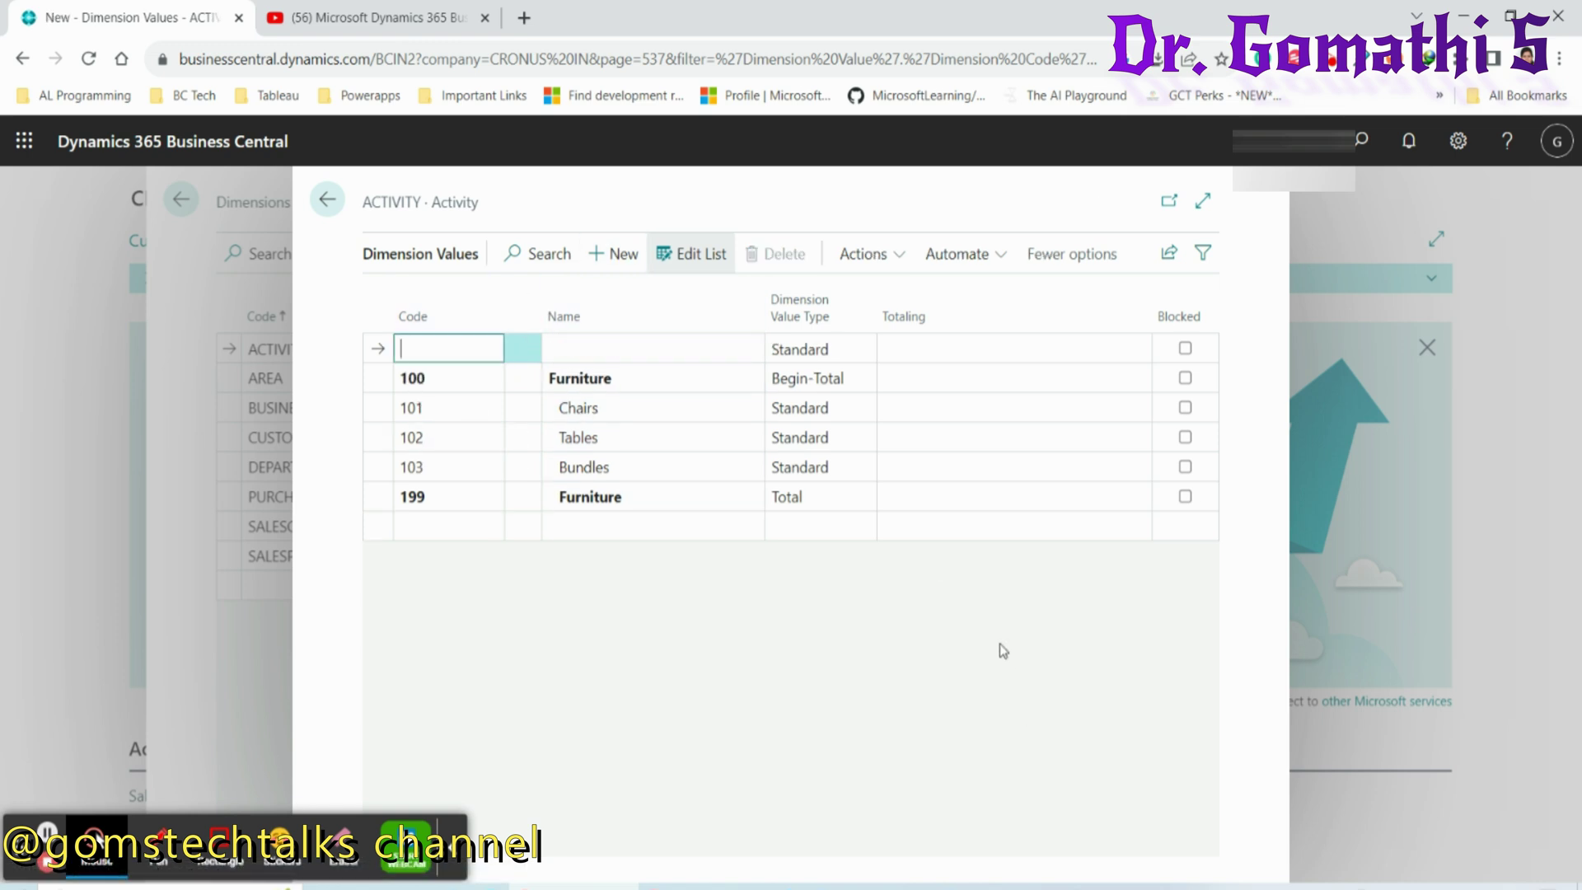
pyautogui.press('Tab')
pyautogui.write('S')
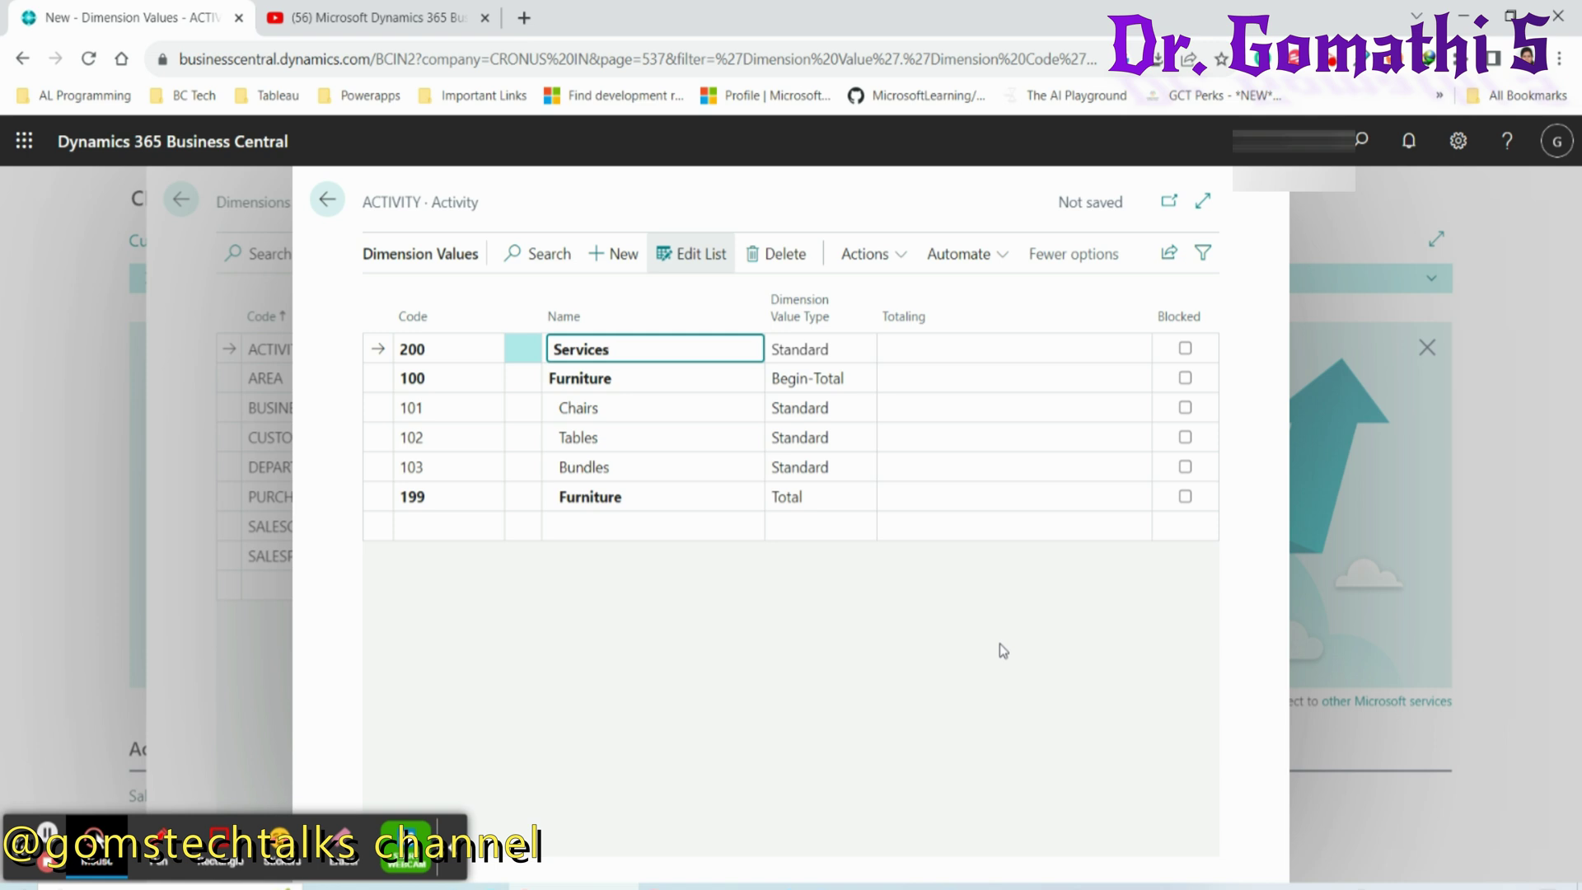
pyautogui.click(852, 352)
pyautogui.click(808, 431)
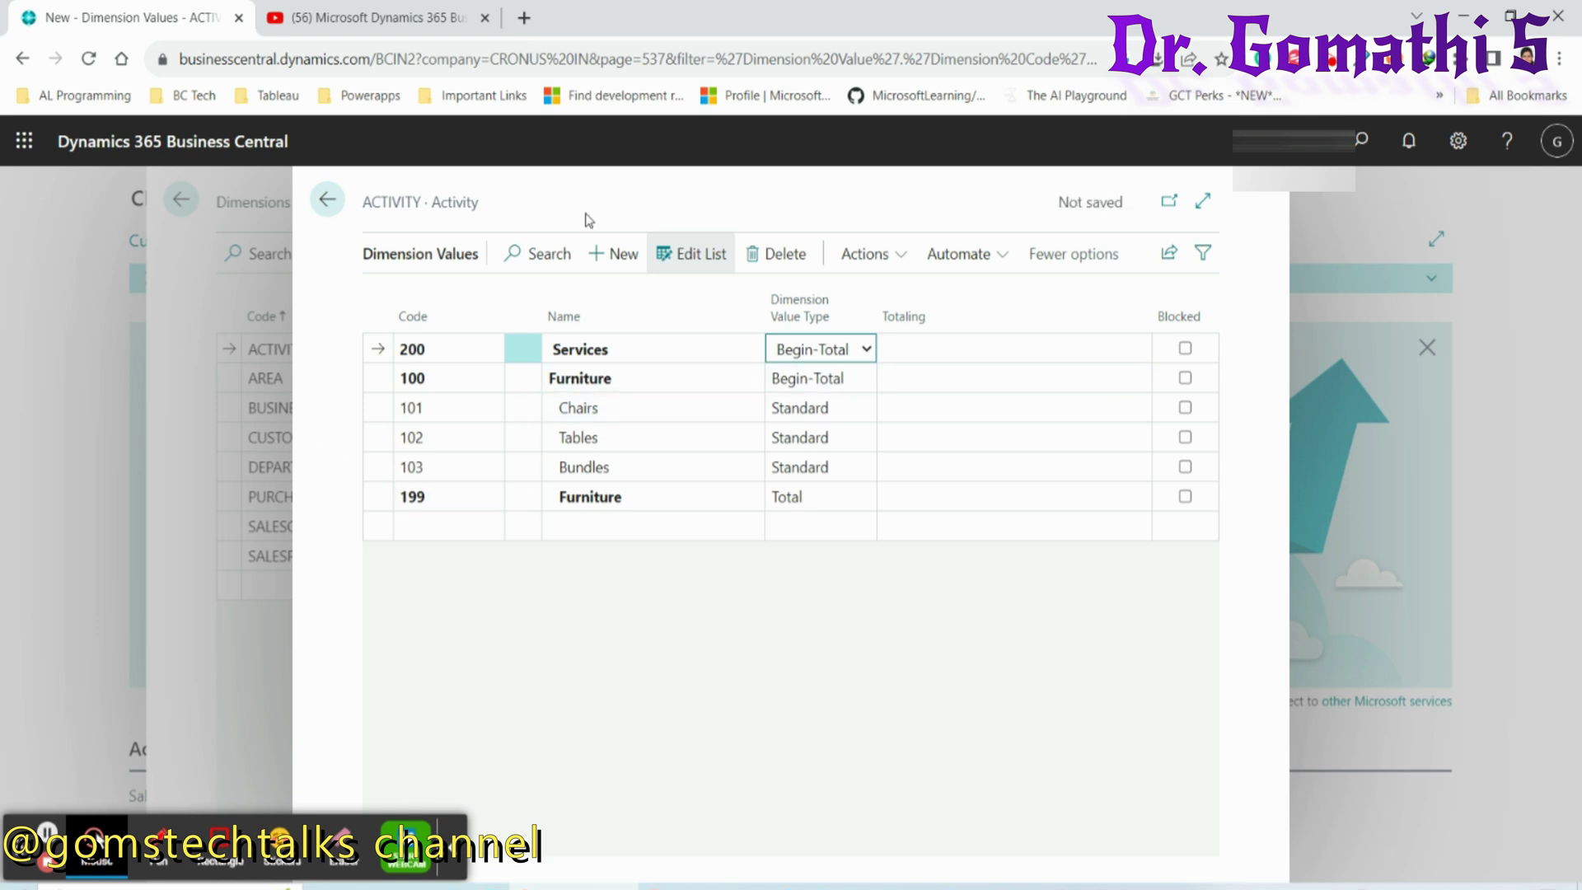
# - Add a Standard dimension value with code 201 and name Decoration
pyautogui.click(616, 255)
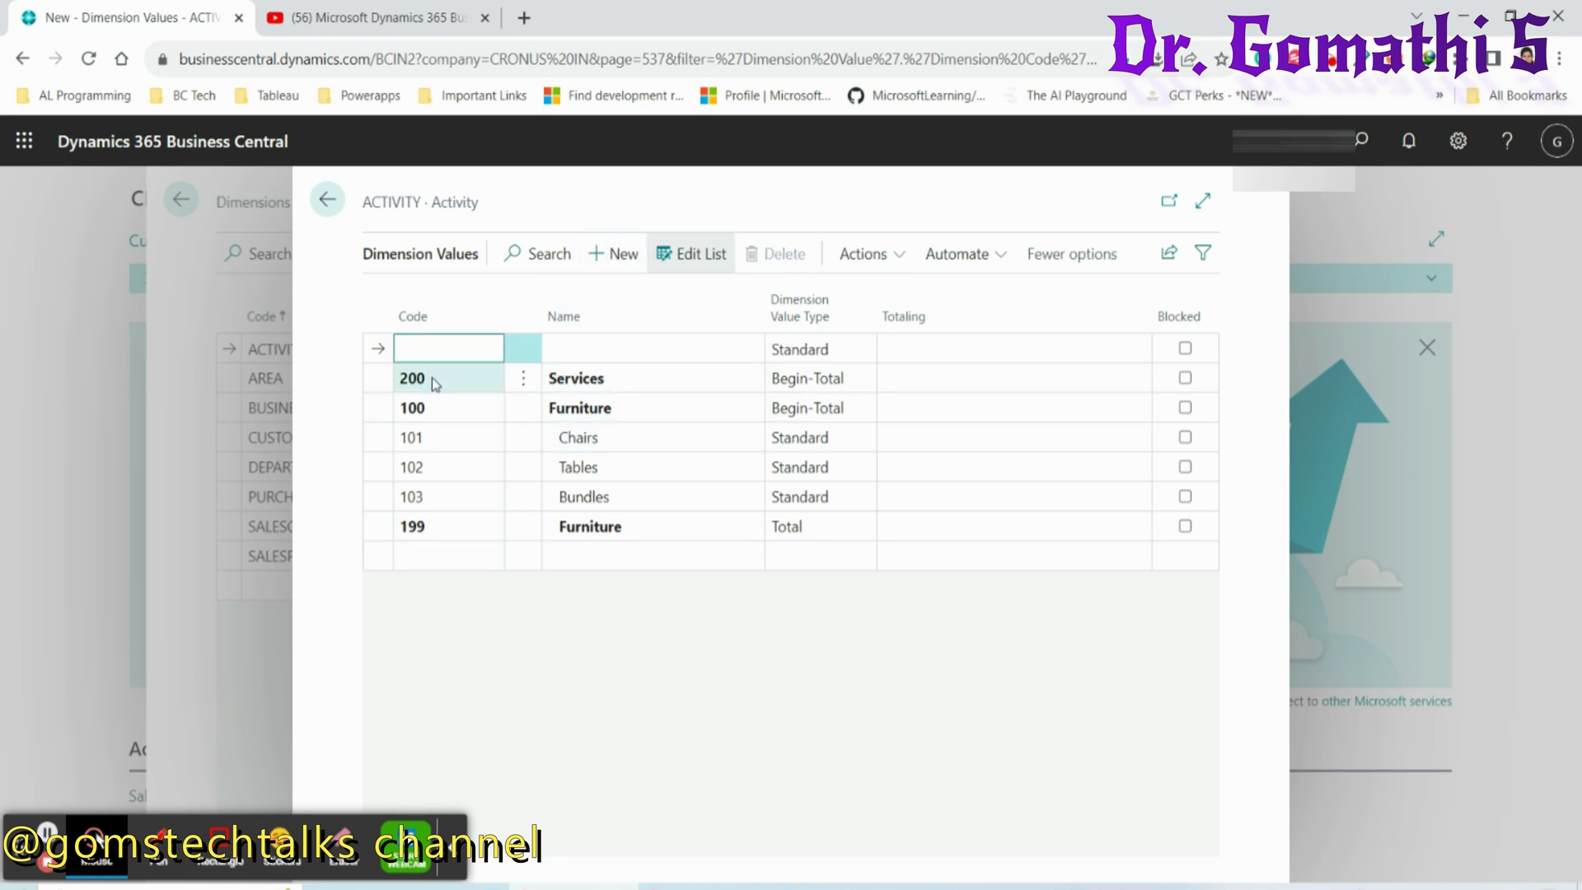
pyautogui.write('2')
pyautogui.press('Tab')
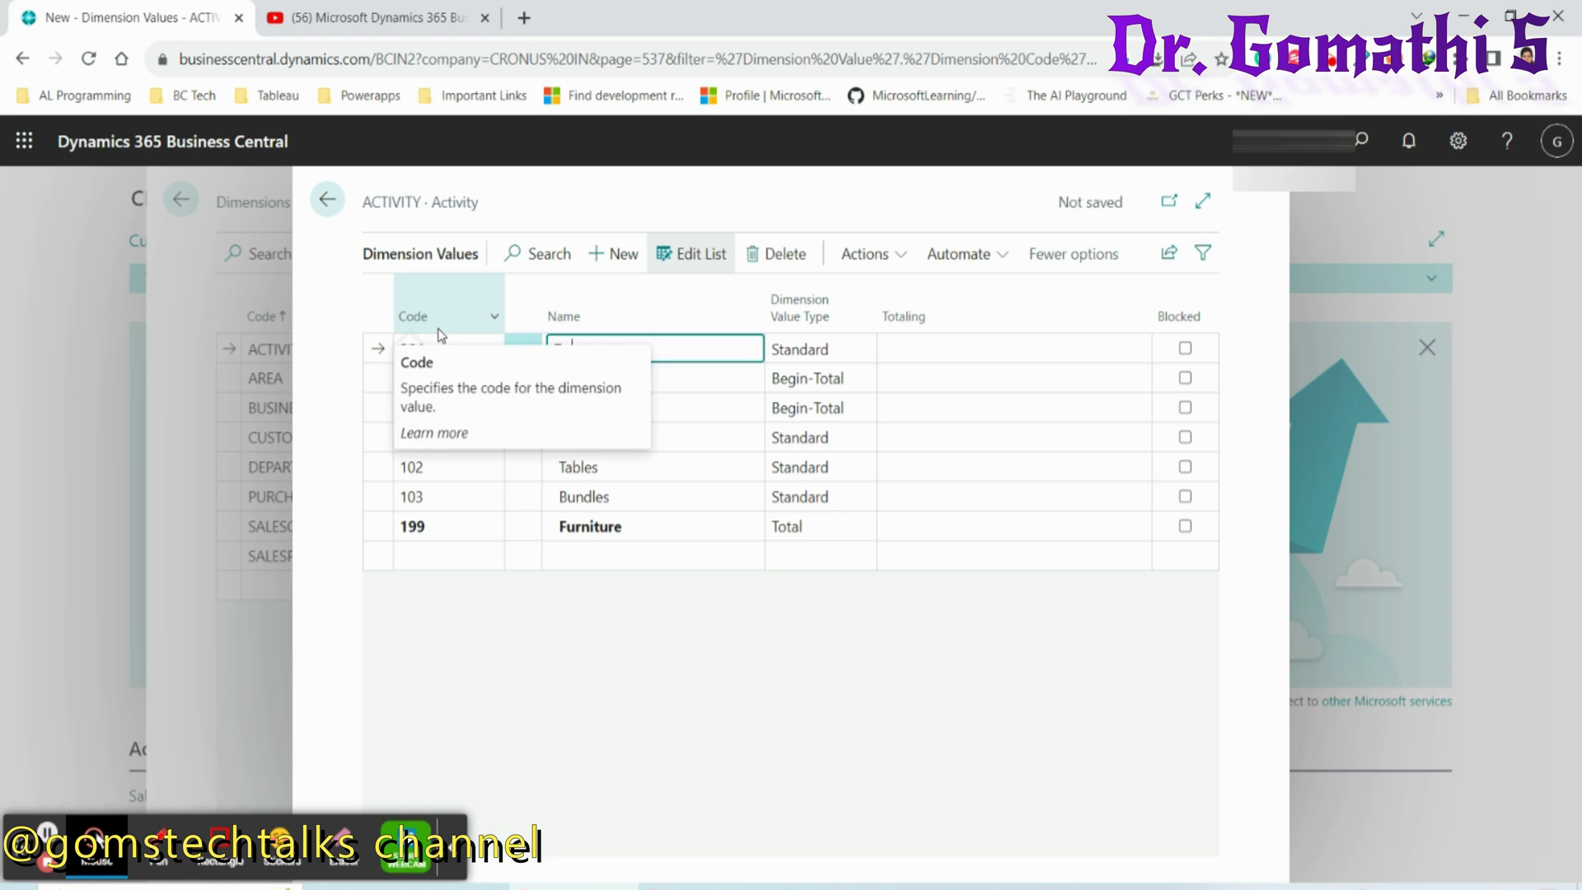
pyautogui.write('Decoration')
pyautogui.press('Tab')
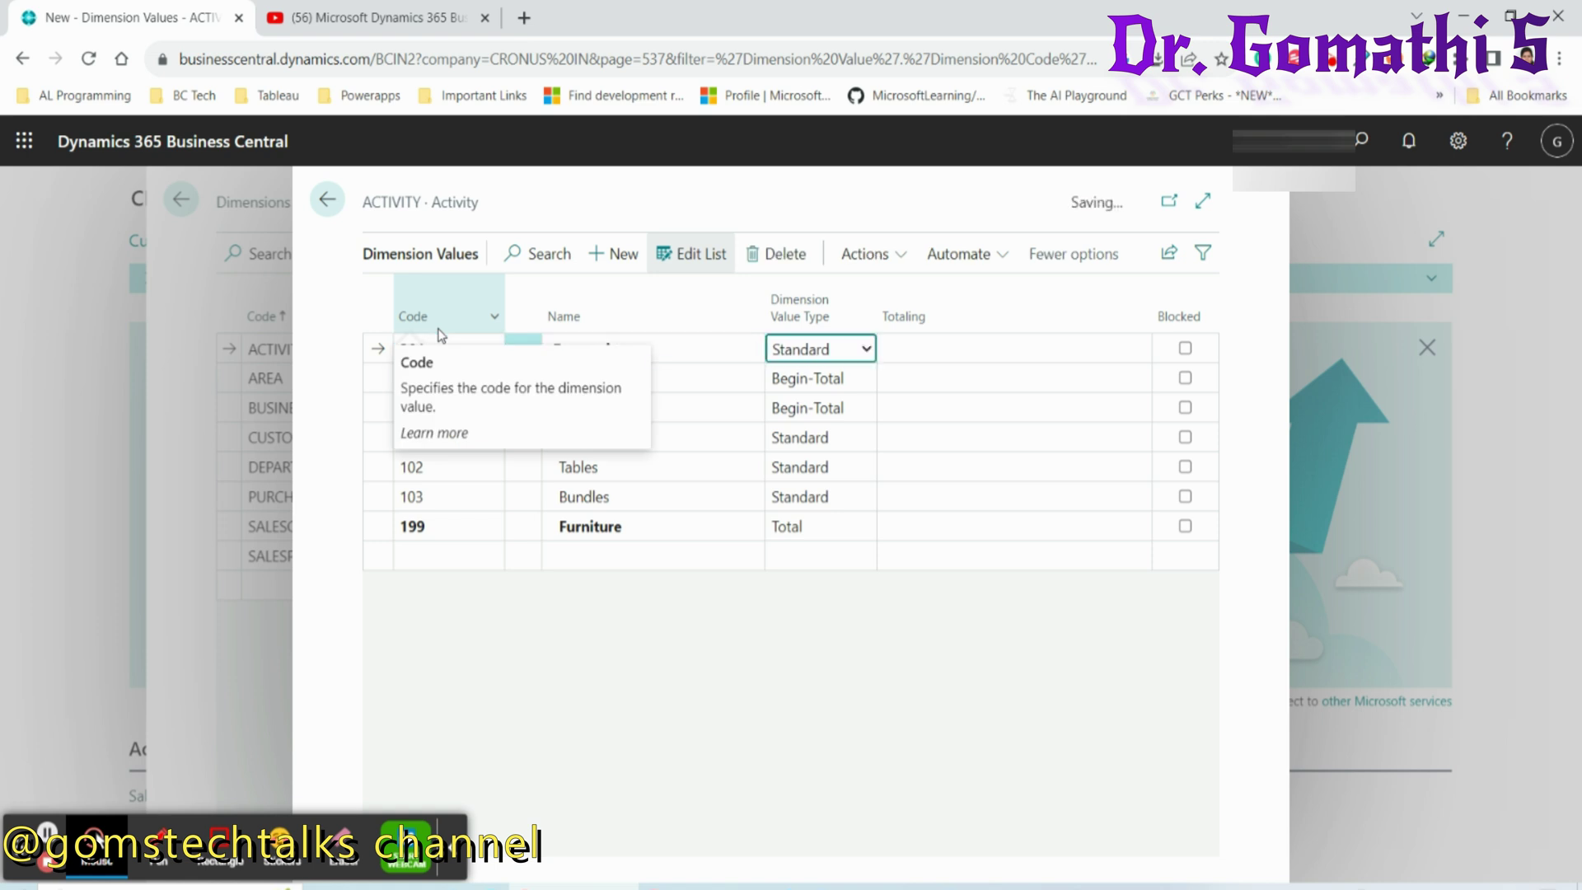
# - Add a new Standard dimension value with code 202 and name Repair and Maintanance
pyautogui.click(620, 254)
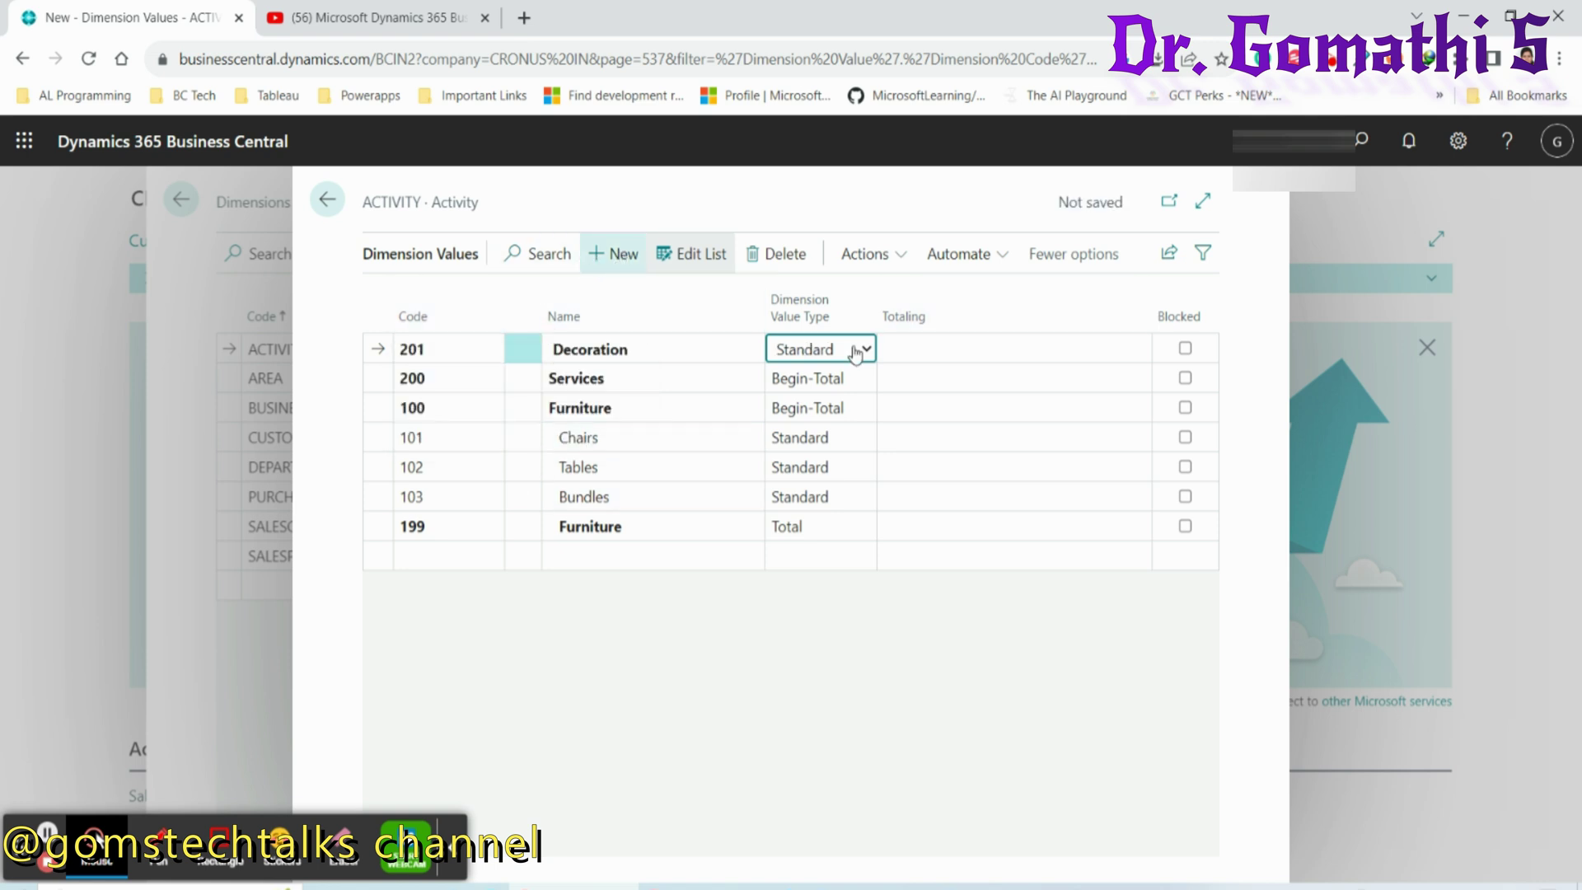
pyautogui.press('Tab')
pyautogui.press('Tab')
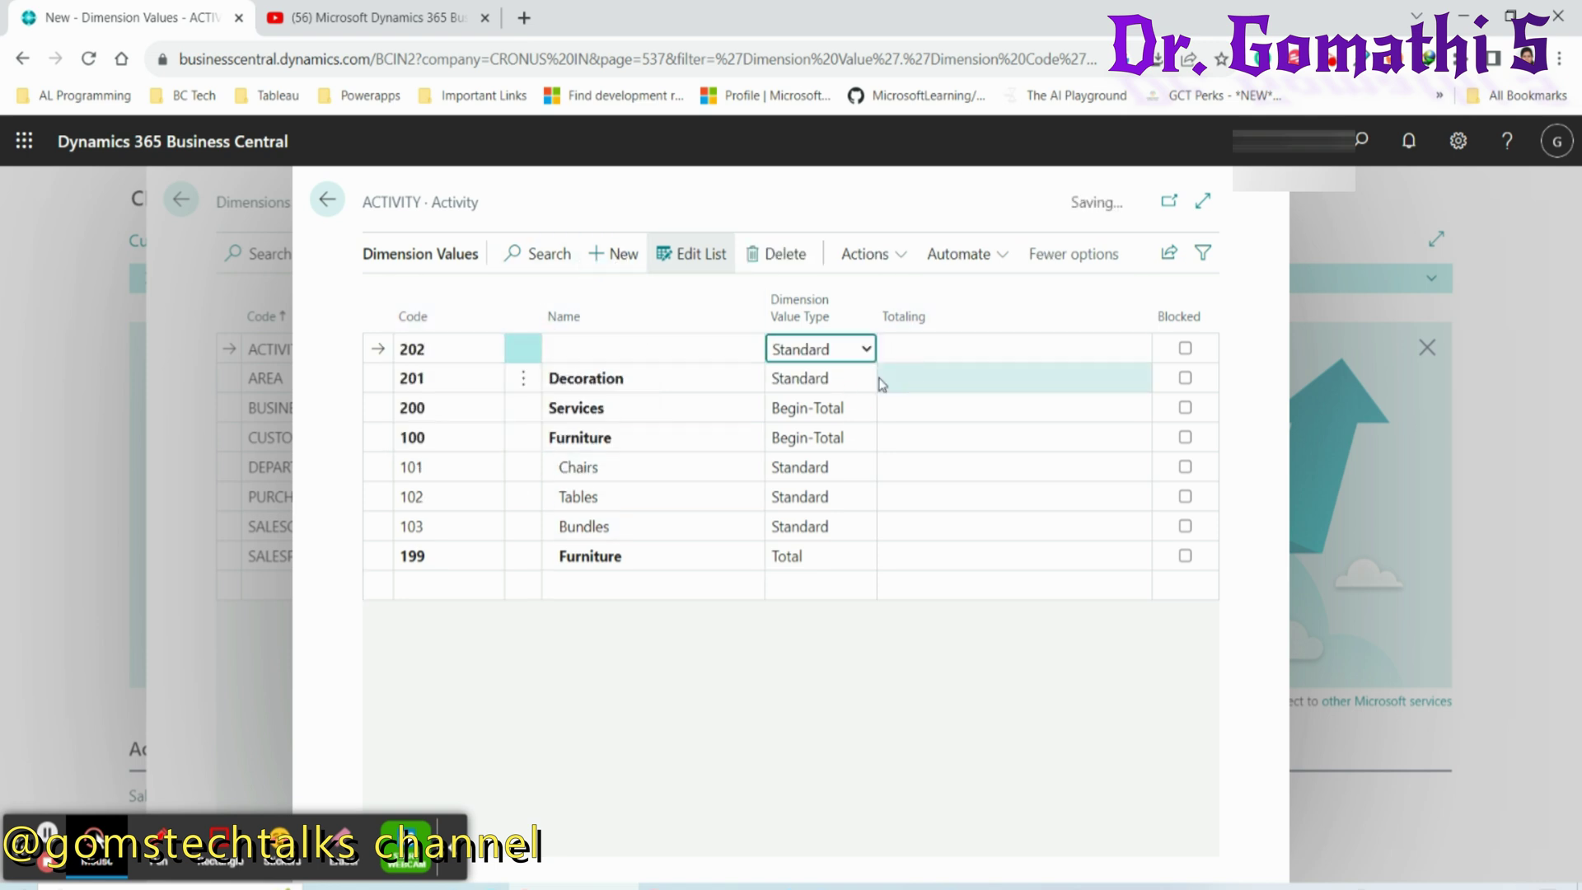
pyautogui.hotkey('shift', 'Tab')
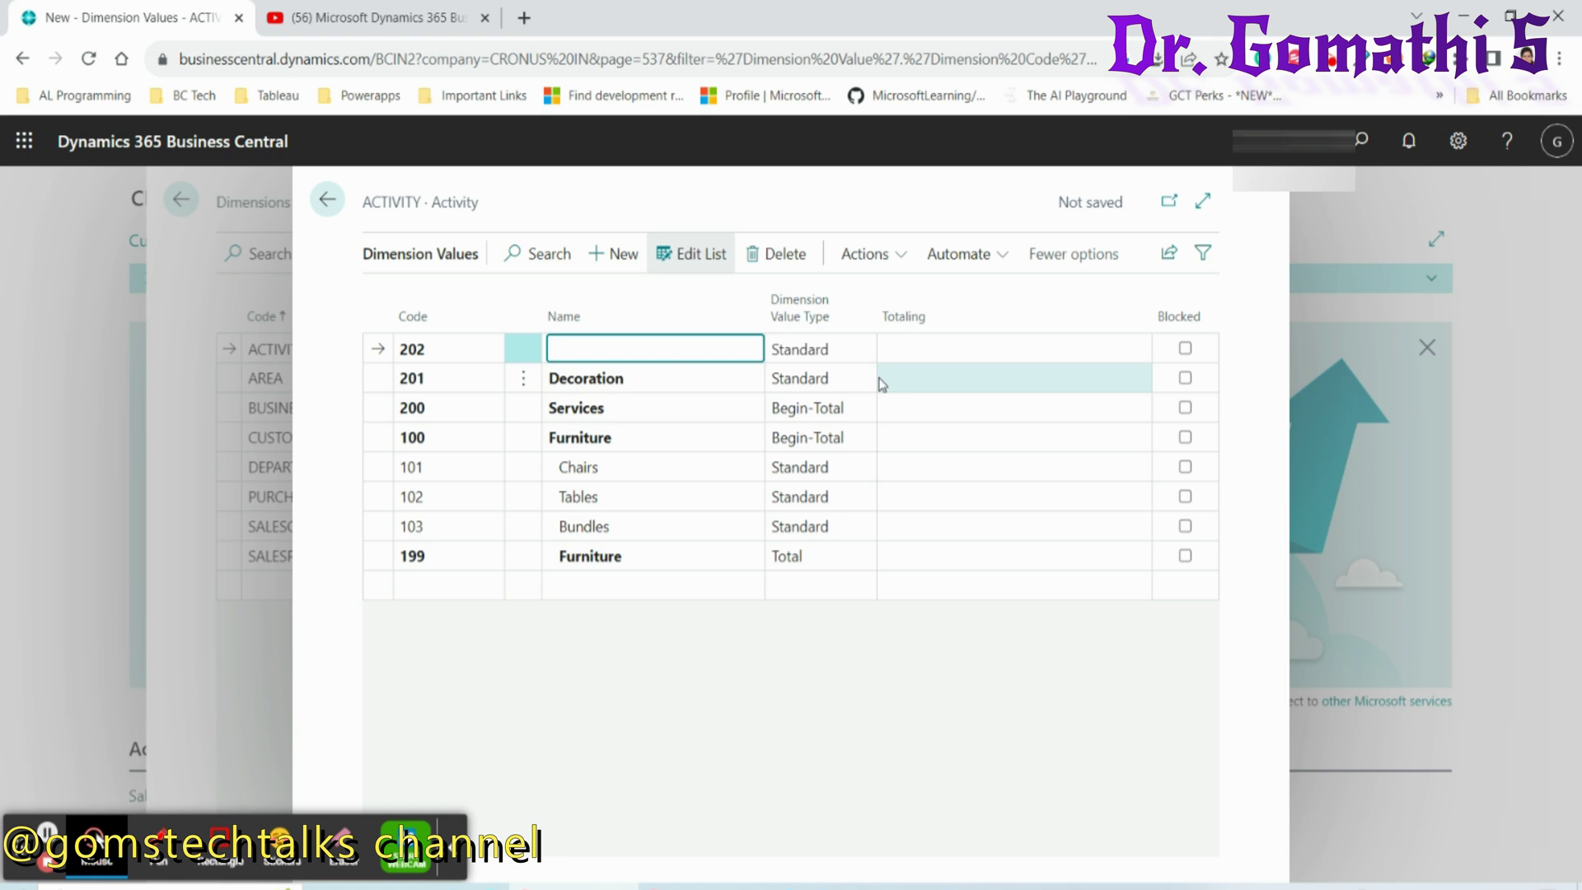
pyautogui.write('Repair and Maintanance')
pyautogui.press('Tab')
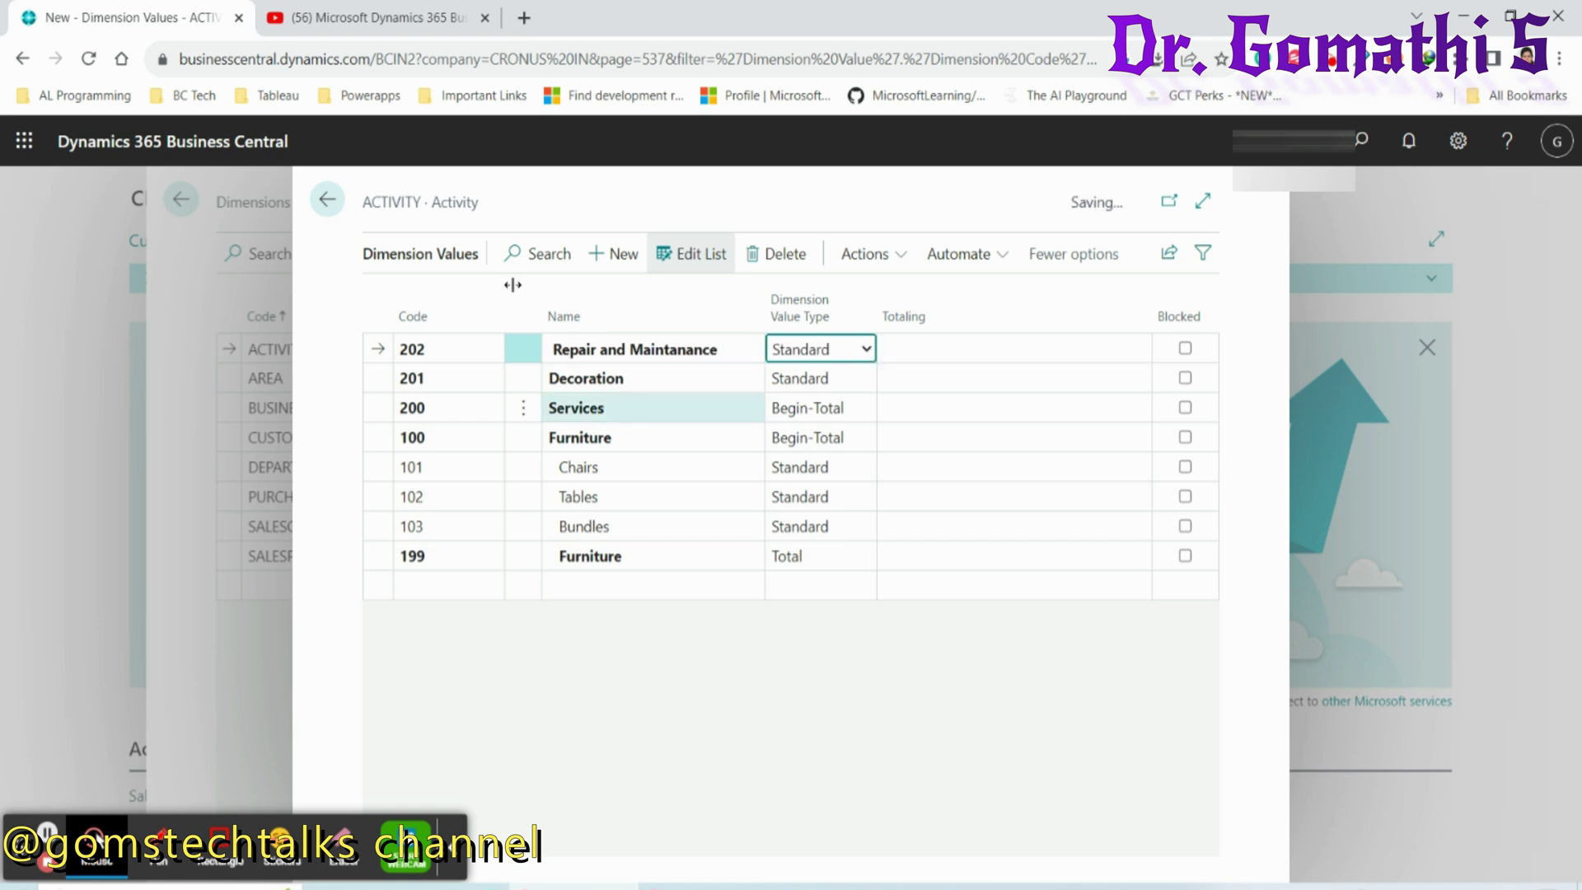
# - Add a new dimension value with code 299, name Services and dimension value type Total
pyautogui.press('Return')
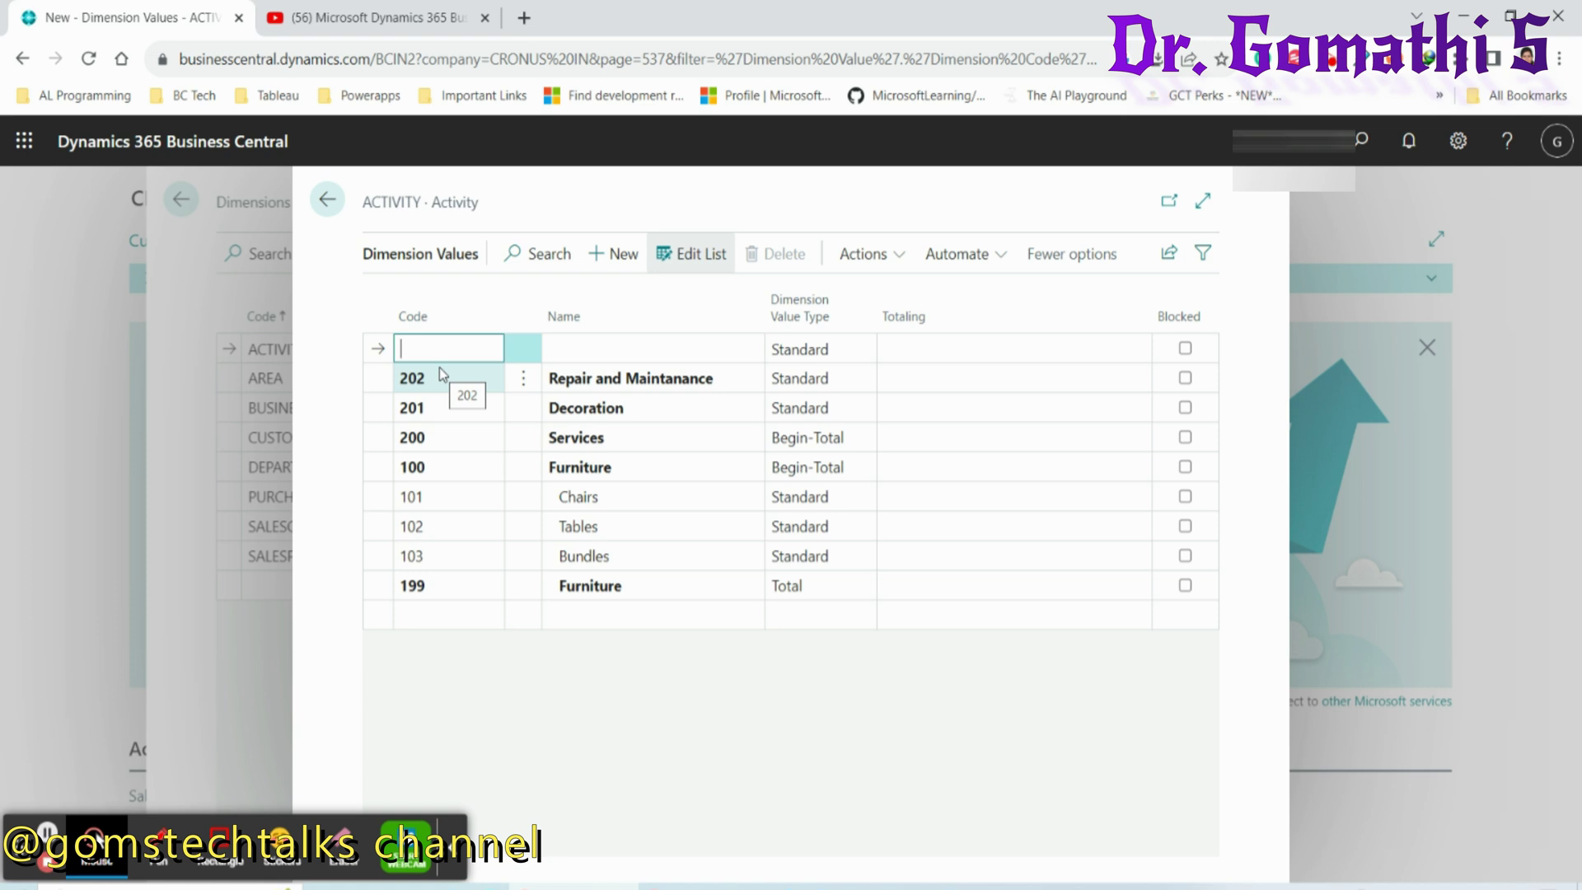
pyautogui.write('299')
pyautogui.press('Tab')
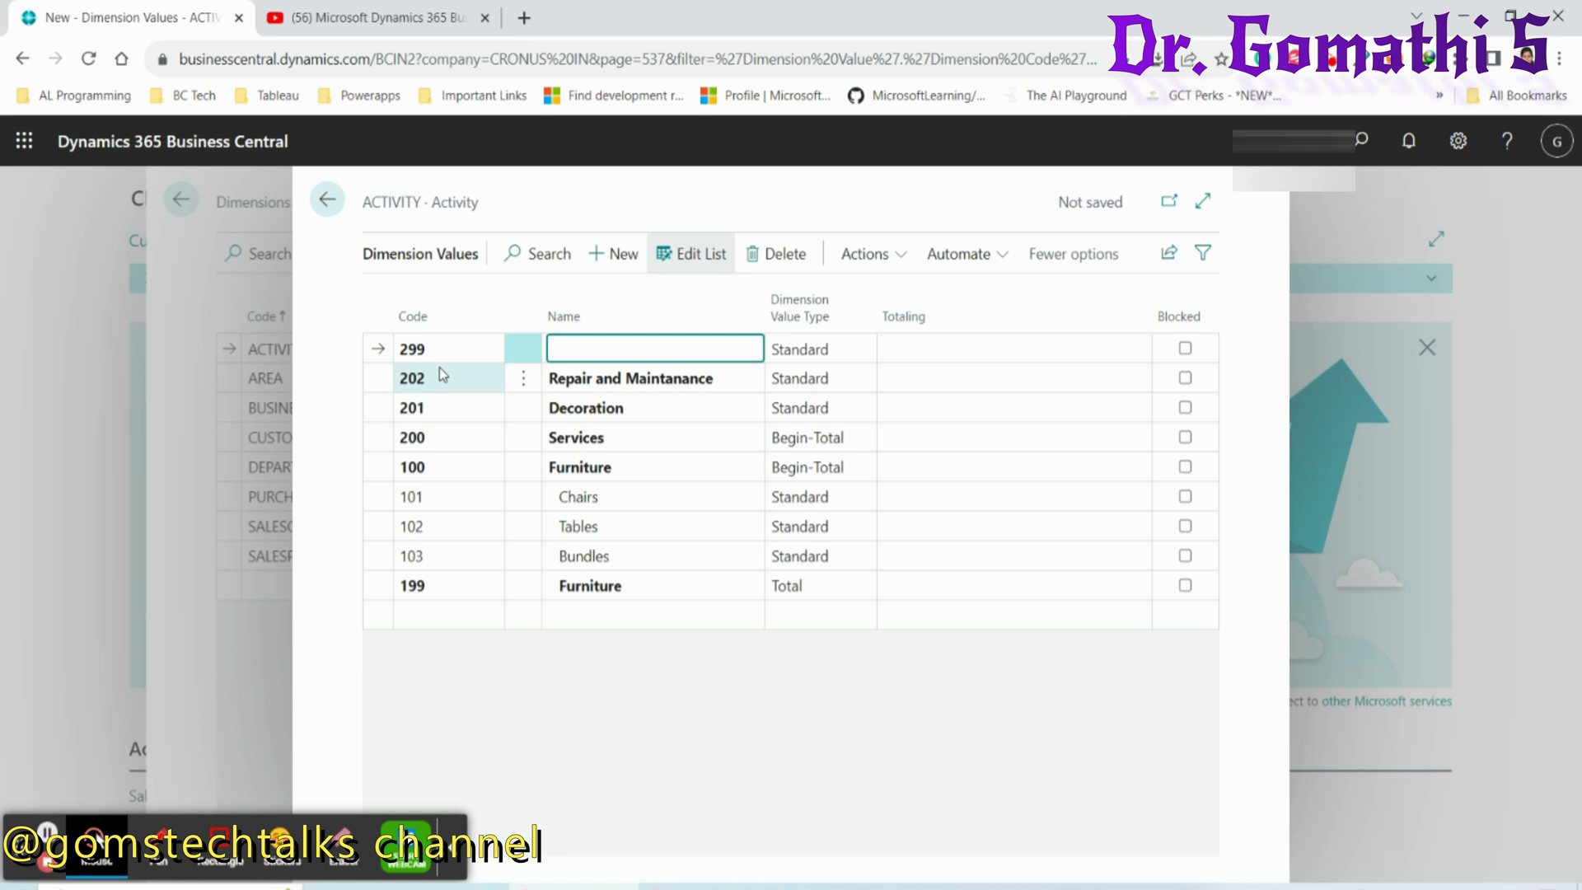
pyautogui.write('Services')
pyautogui.click(833, 355)
pyautogui.click(853, 350)
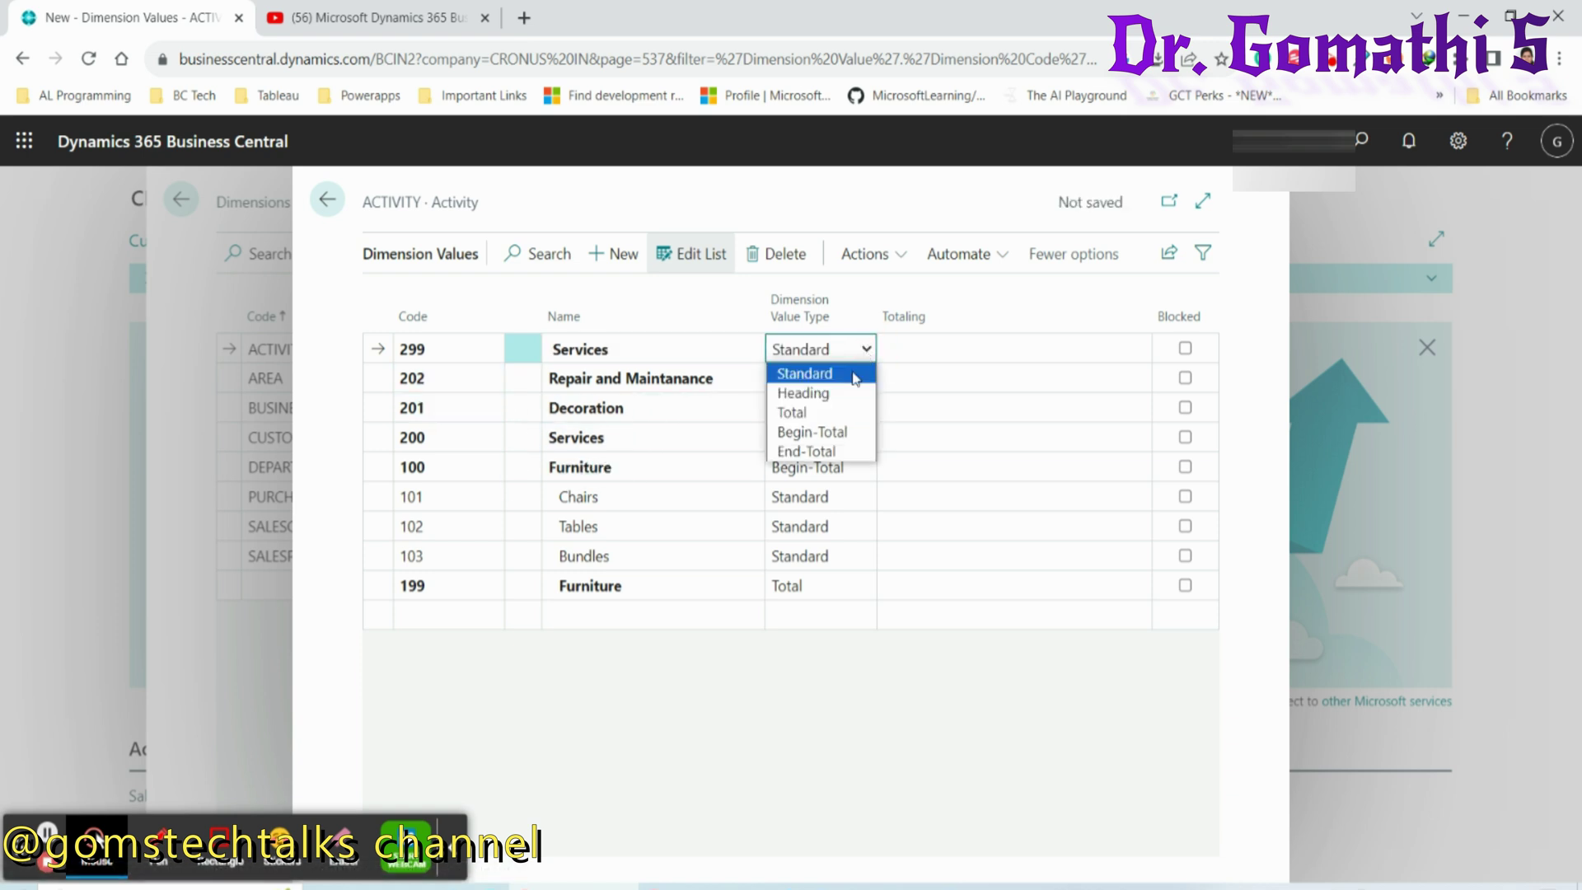
pyautogui.click(820, 412)
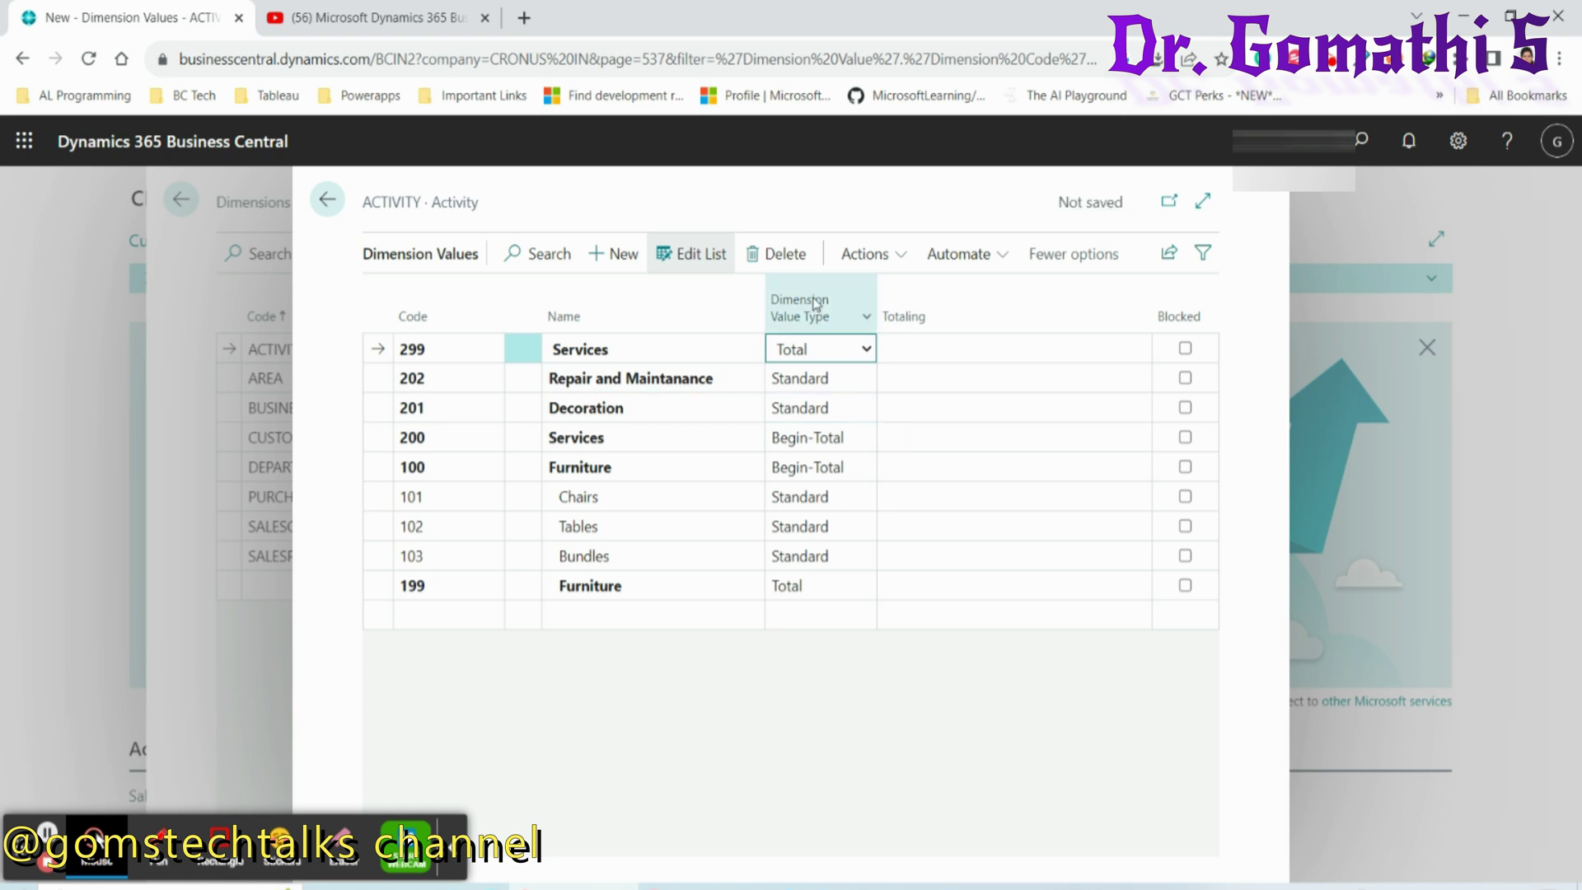
# - Run Indent Dimension Values for the ACTIVITY dimension and accept the confirmation
pyautogui.click(897, 254)
pyautogui.moveTo(788, 295)
pyautogui.click(940, 294)
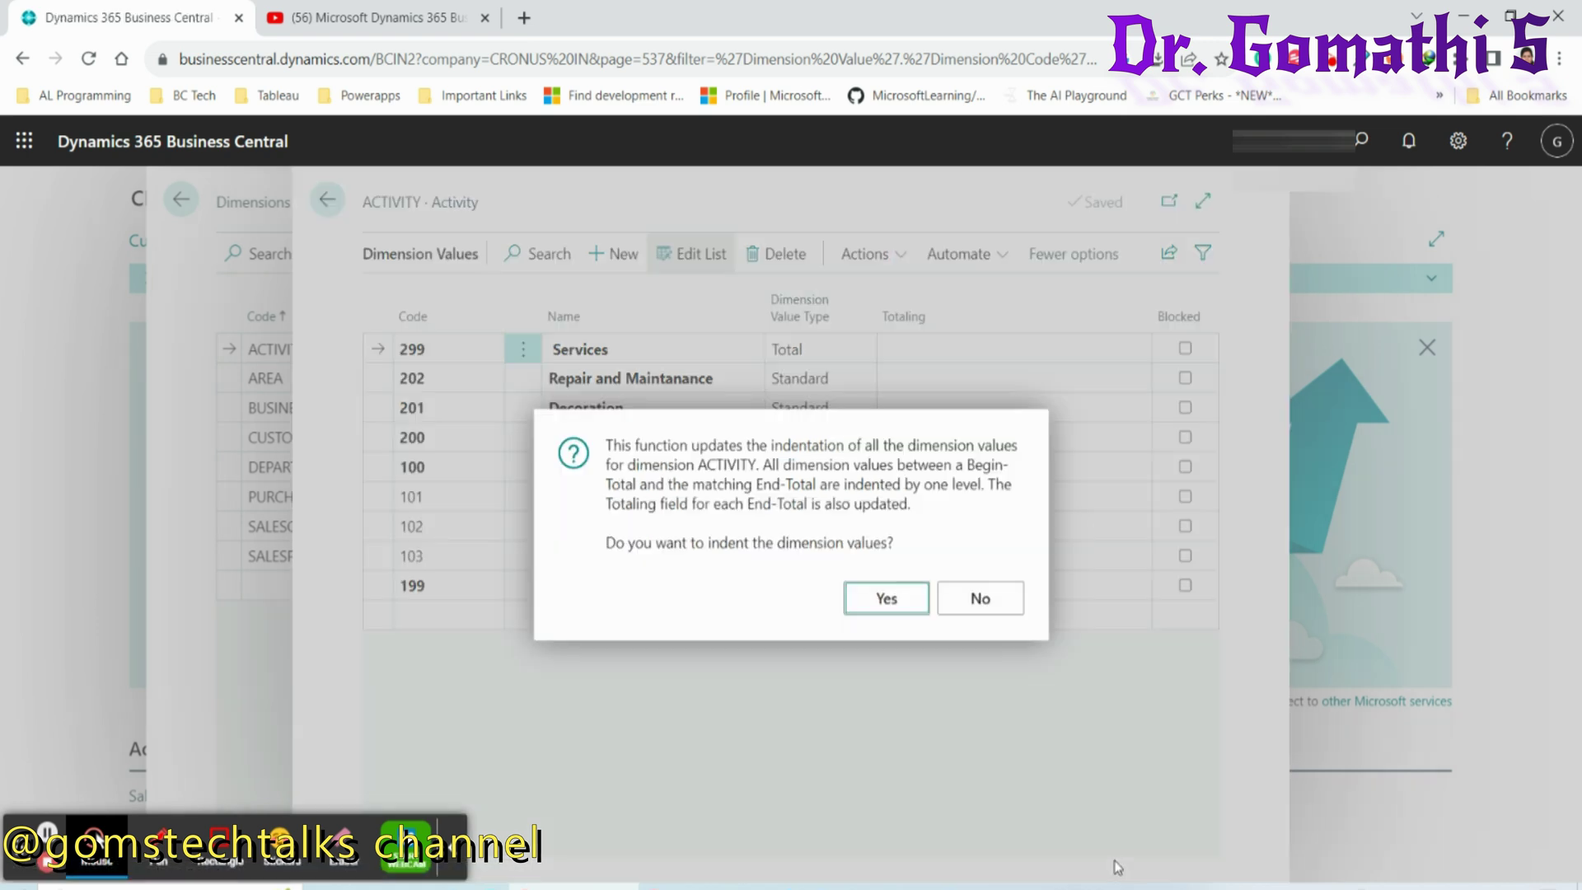
pyautogui.click(882, 600)
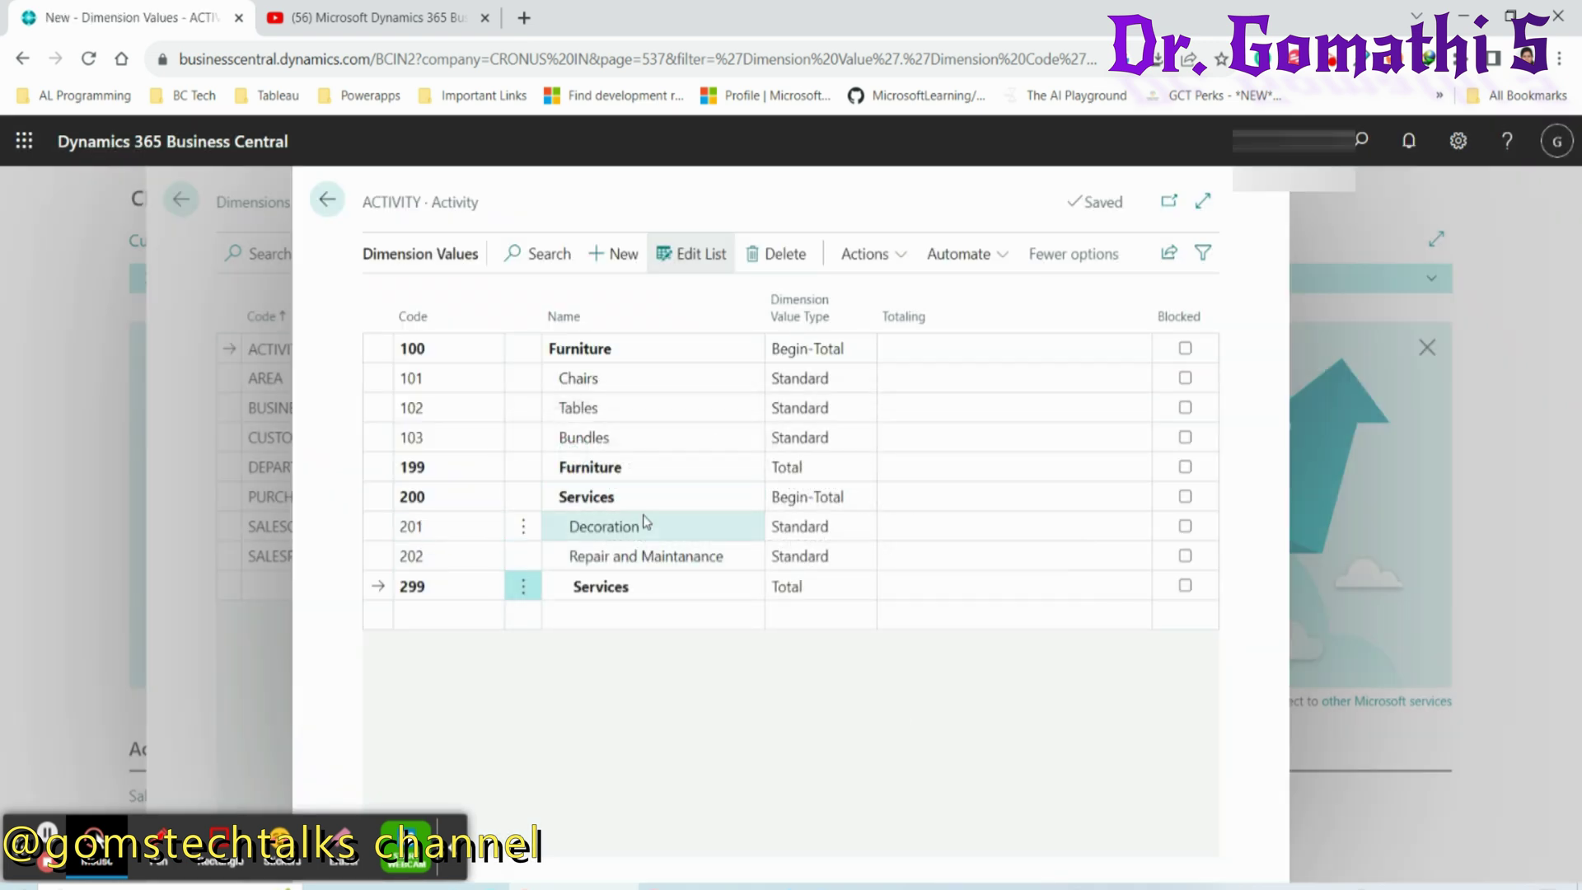
pyautogui.click(165, 858)
pyautogui.moveTo(584, 360)
pyautogui.mouseDown()
pyautogui.moveTo(527, 422)
pyautogui.moveTo(911, 425)
pyautogui.moveTo(608, 366)
pyautogui.mouseUp()
pyautogui.moveTo(356, 371); pyautogui.dragTo(397, 343)
pyautogui.moveTo(351, 492); pyautogui.dragTo(399, 455)
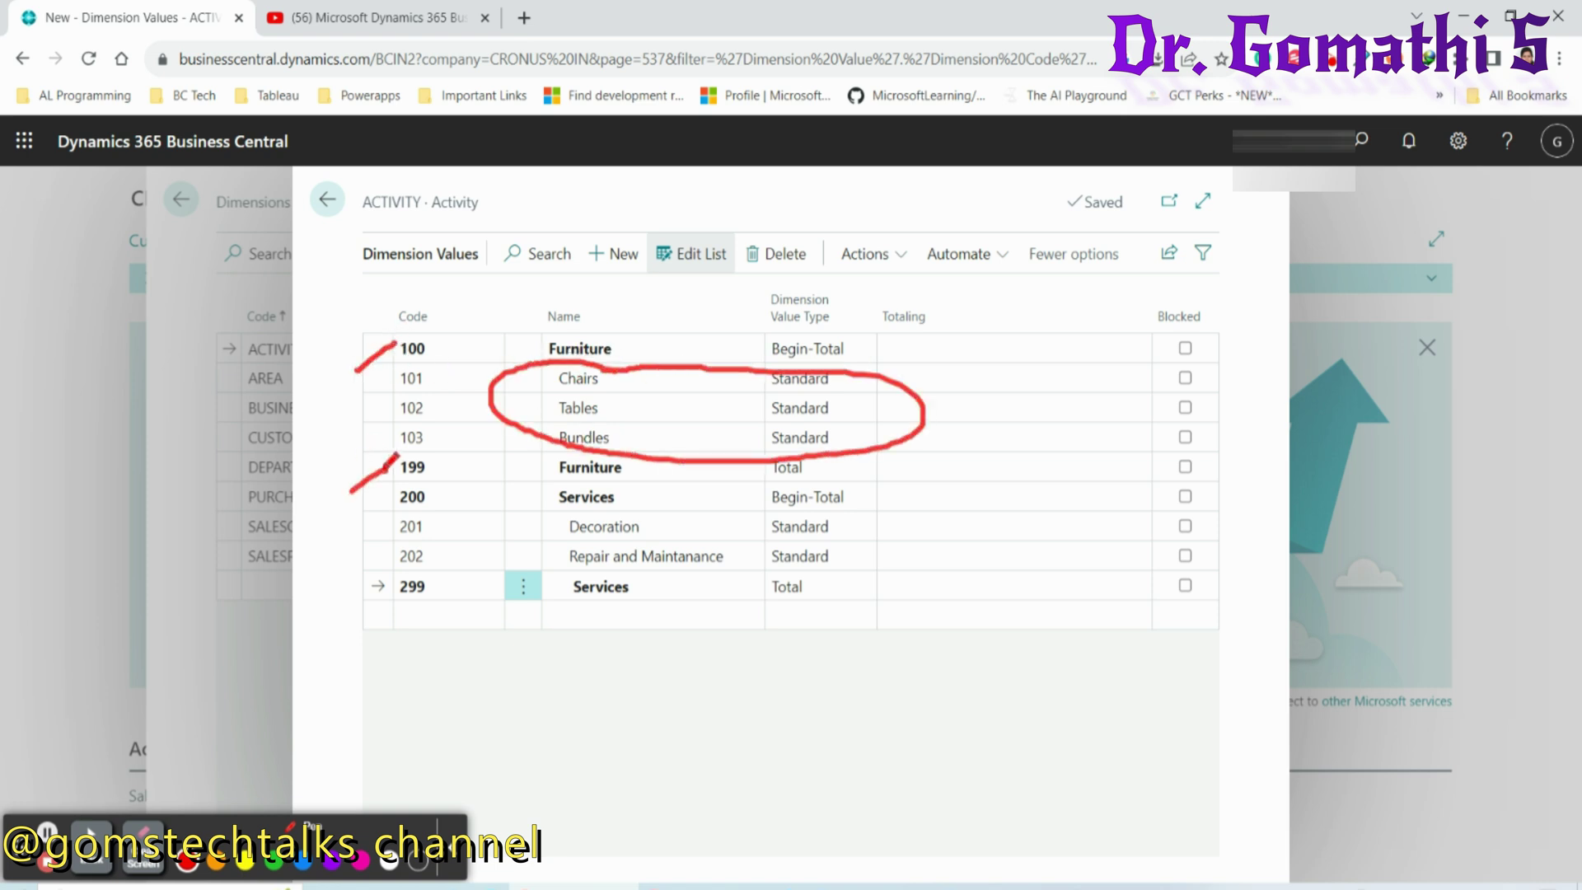
pyautogui.moveTo(702, 528)
pyautogui.mouseDown()
pyautogui.moveTo(563, 541)
pyautogui.moveTo(651, 521)
pyautogui.mouseUp()
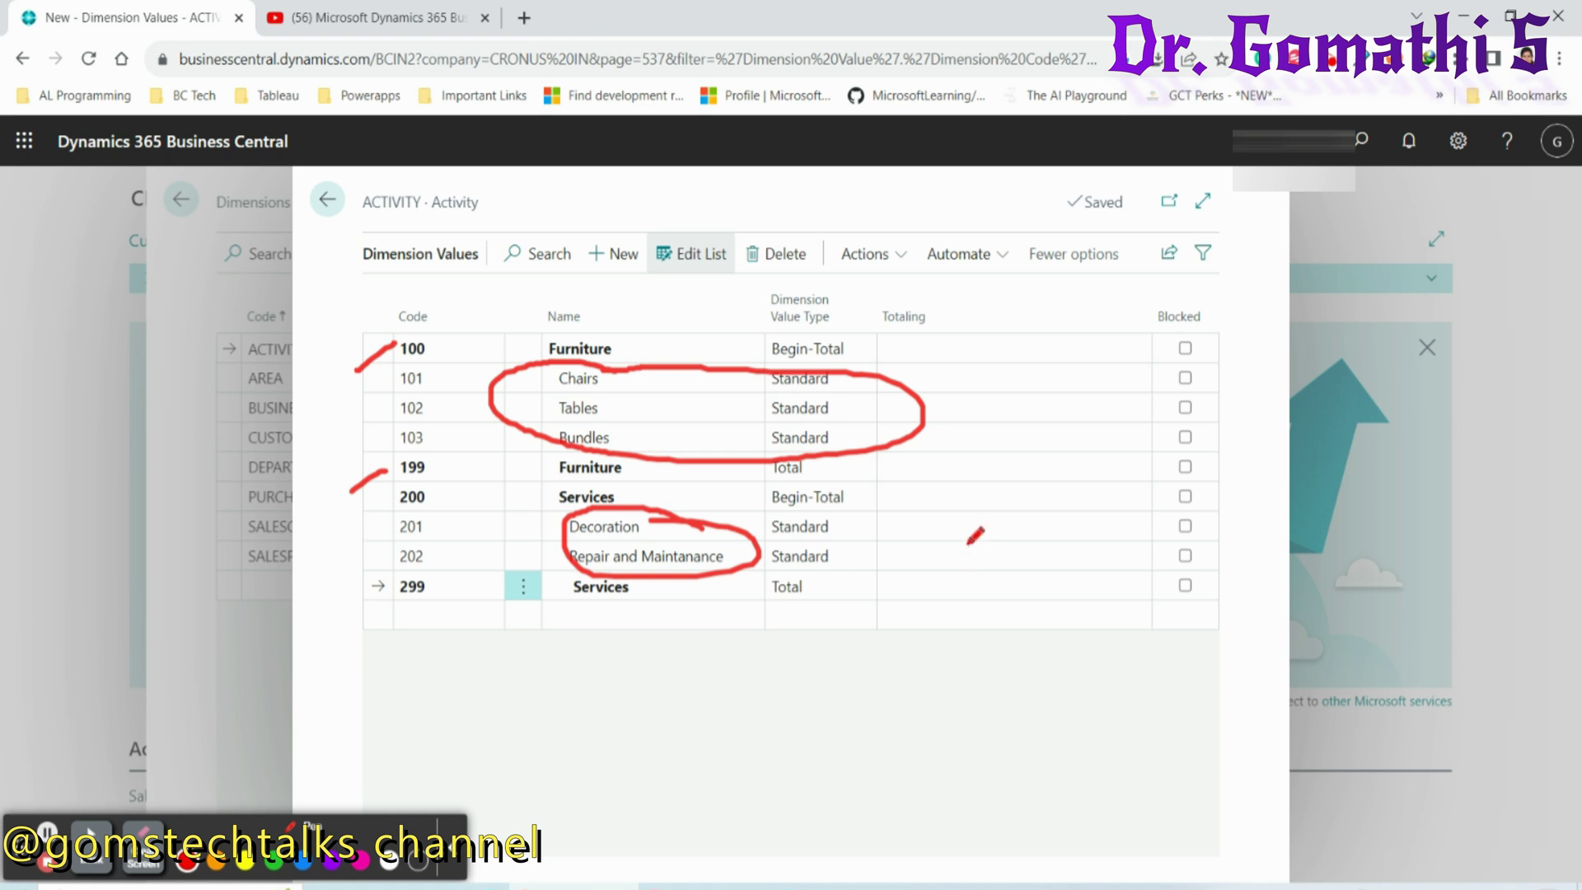
pyautogui.click(142, 834)
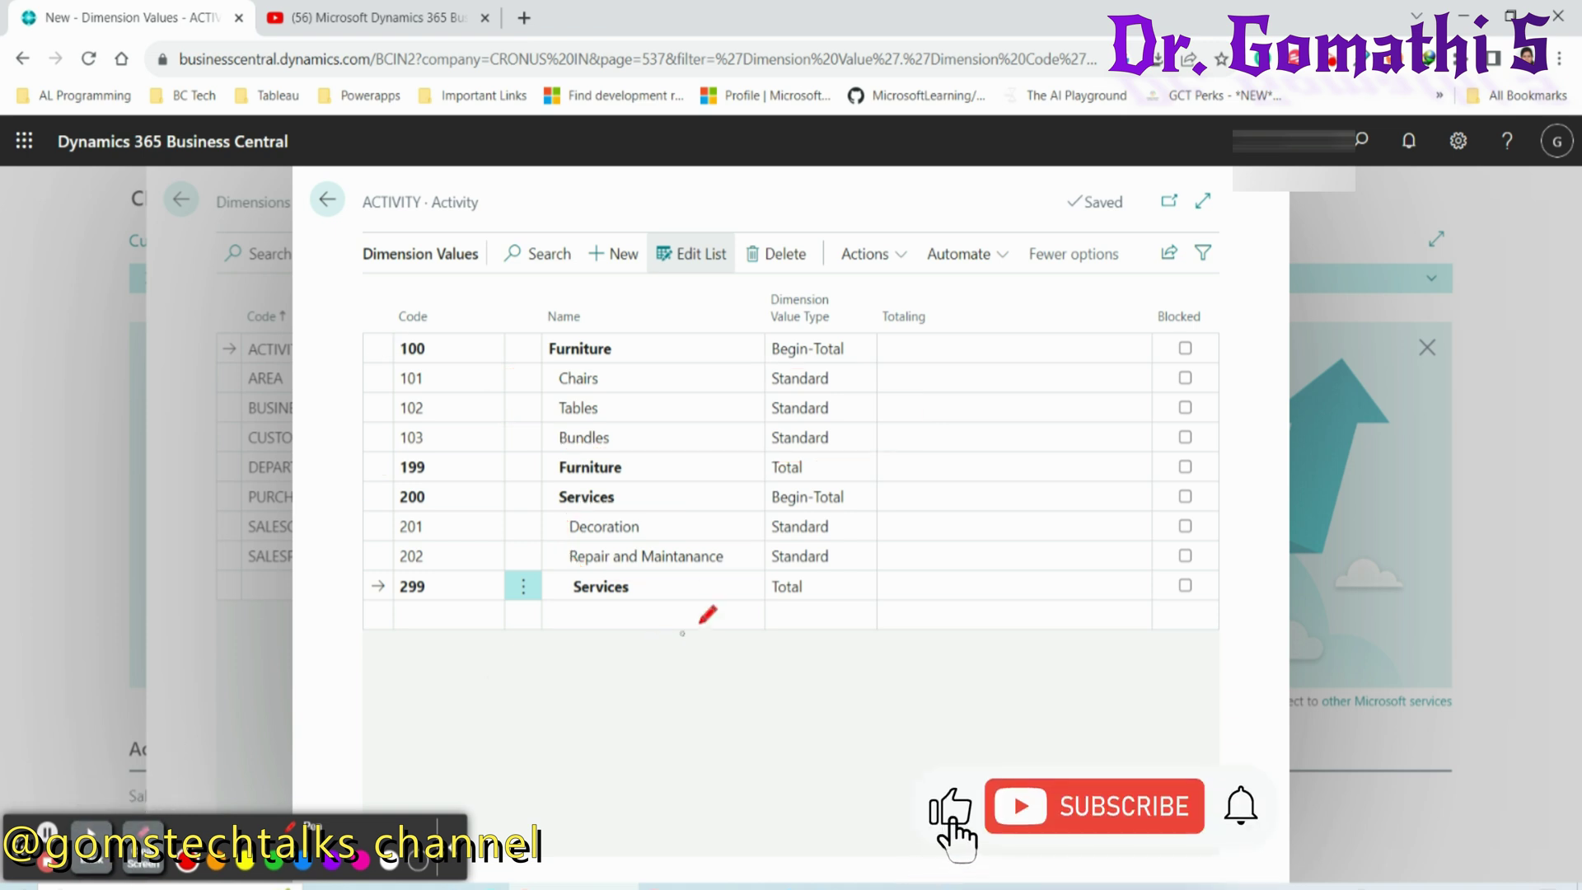
pyautogui.moveTo(835, 276)
pyautogui.mouseDown()
pyautogui.moveTo(766, 285)
pyautogui.moveTo(746, 494)
pyautogui.moveTo(766, 651)
pyautogui.moveTo(870, 288)
pyautogui.mouseUp()
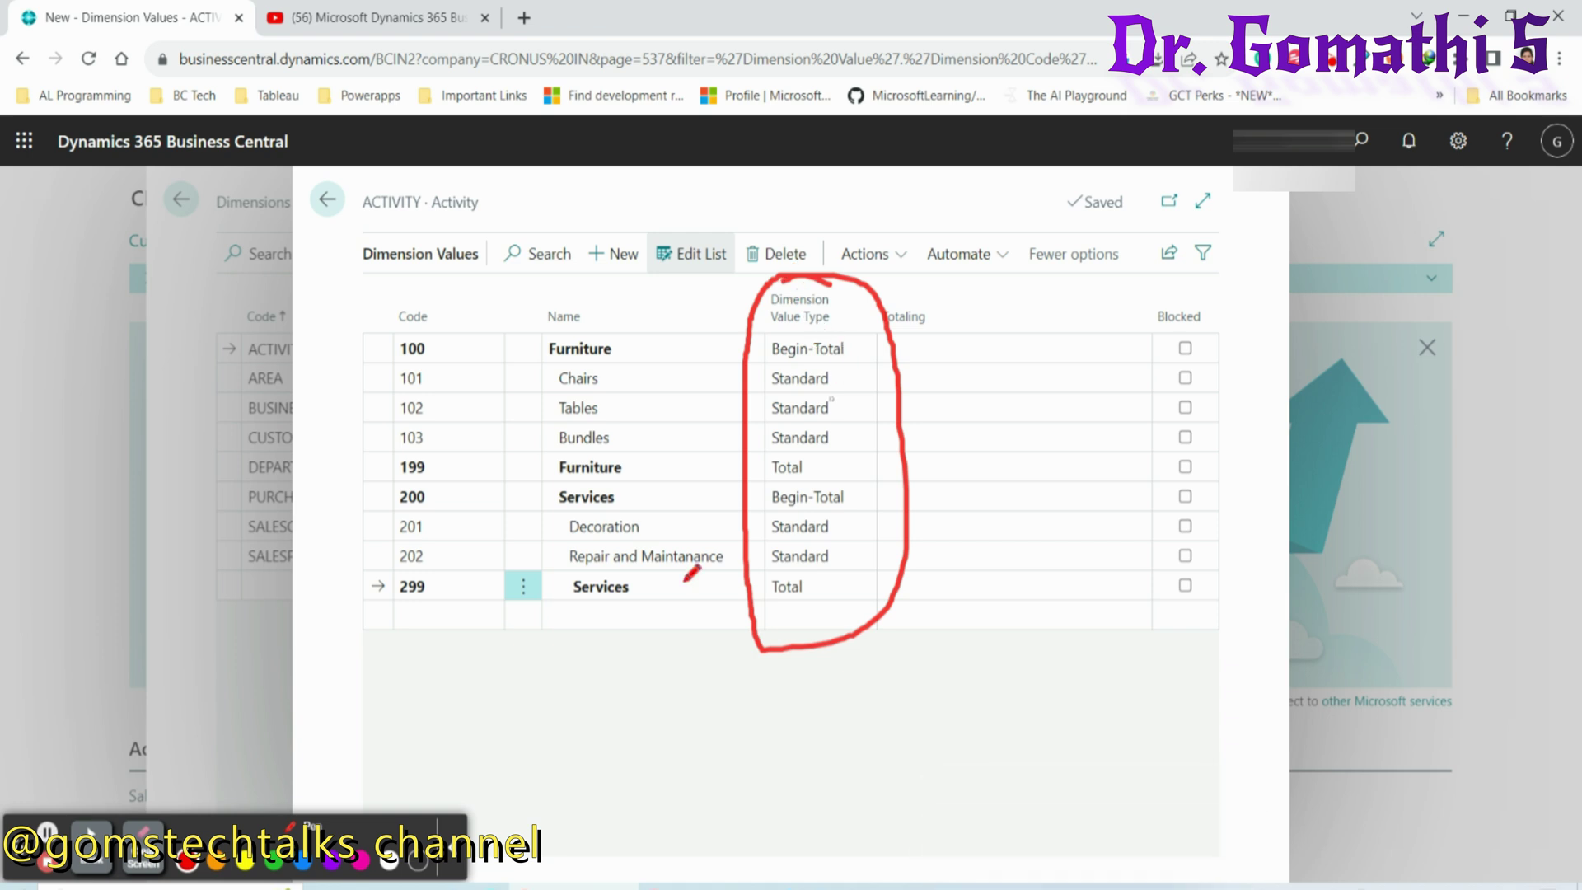
pyautogui.click(144, 859)
pyautogui.click(92, 845)
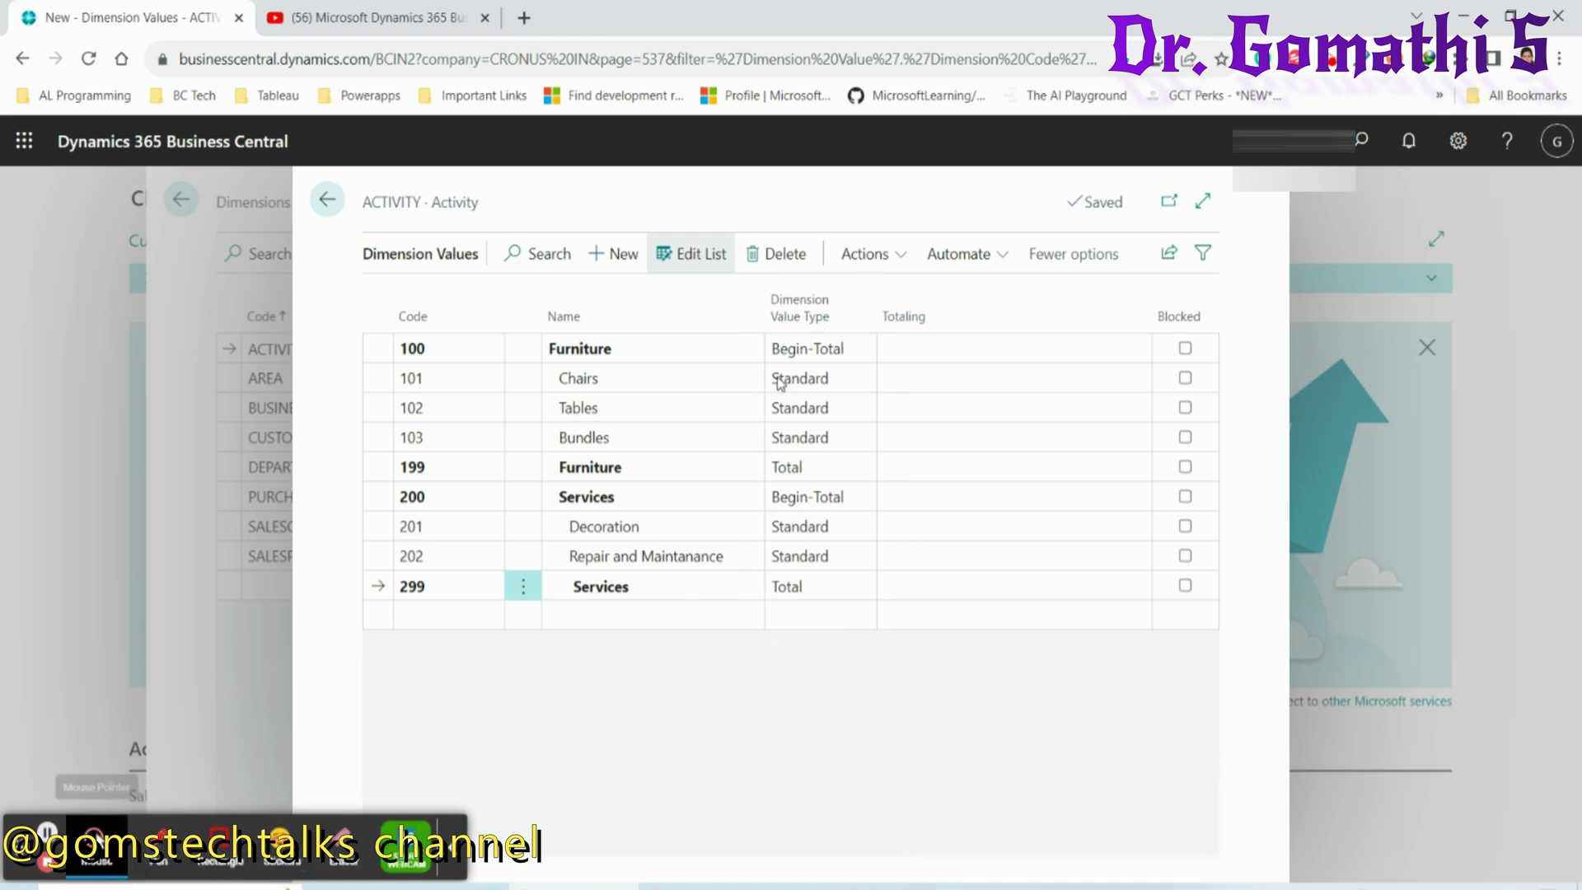
pyautogui.click(860, 351)
pyautogui.click(867, 350)
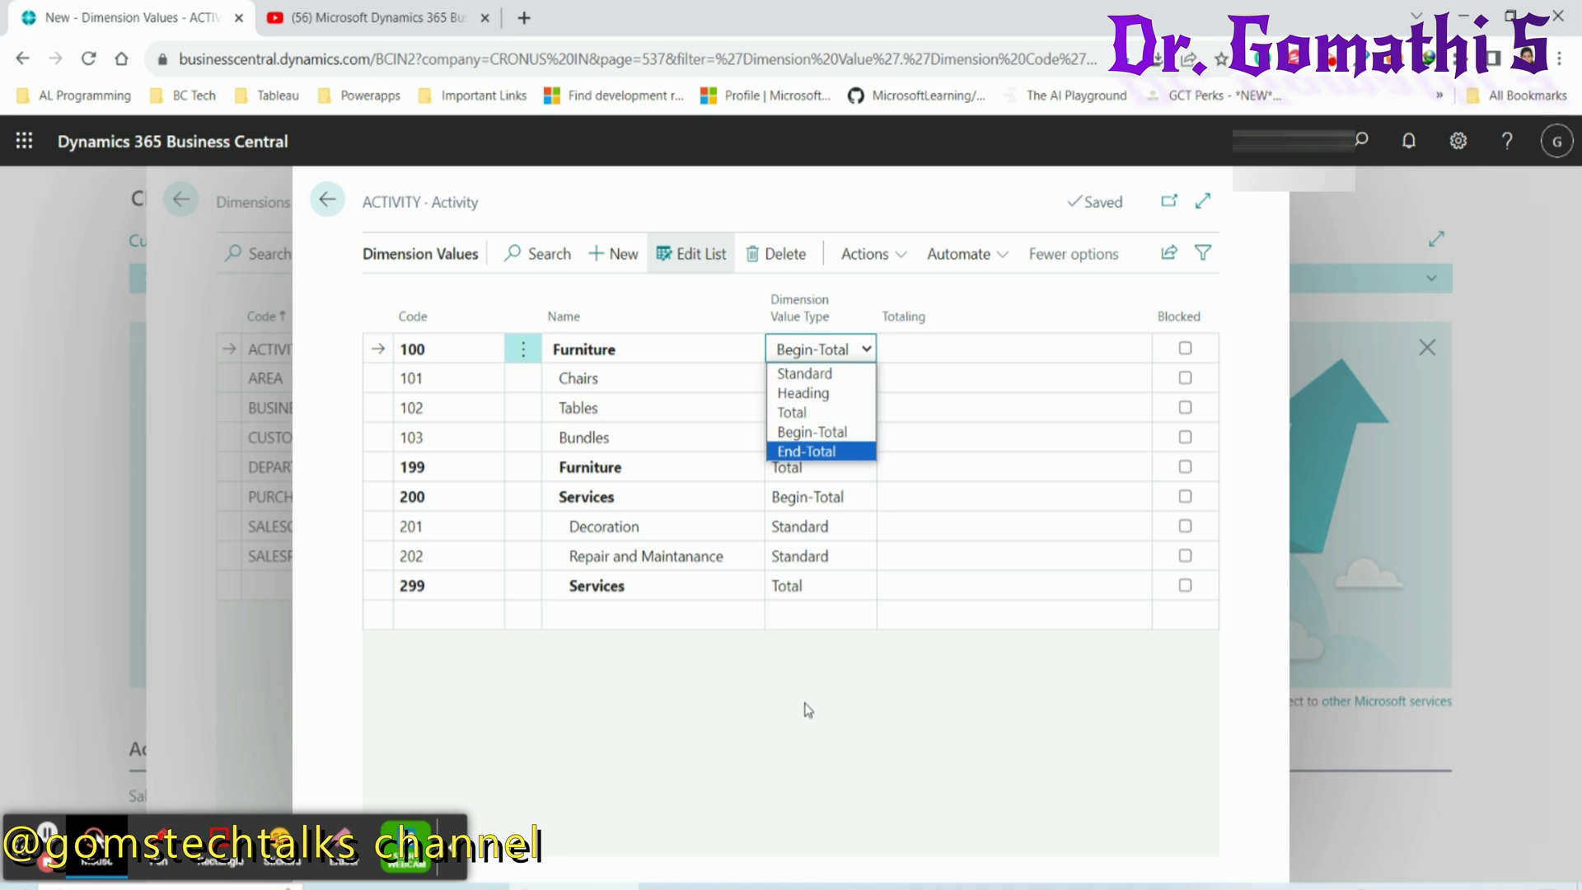
pyautogui.click(821, 454)
pyautogui.click(868, 353)
pyautogui.click(820, 424)
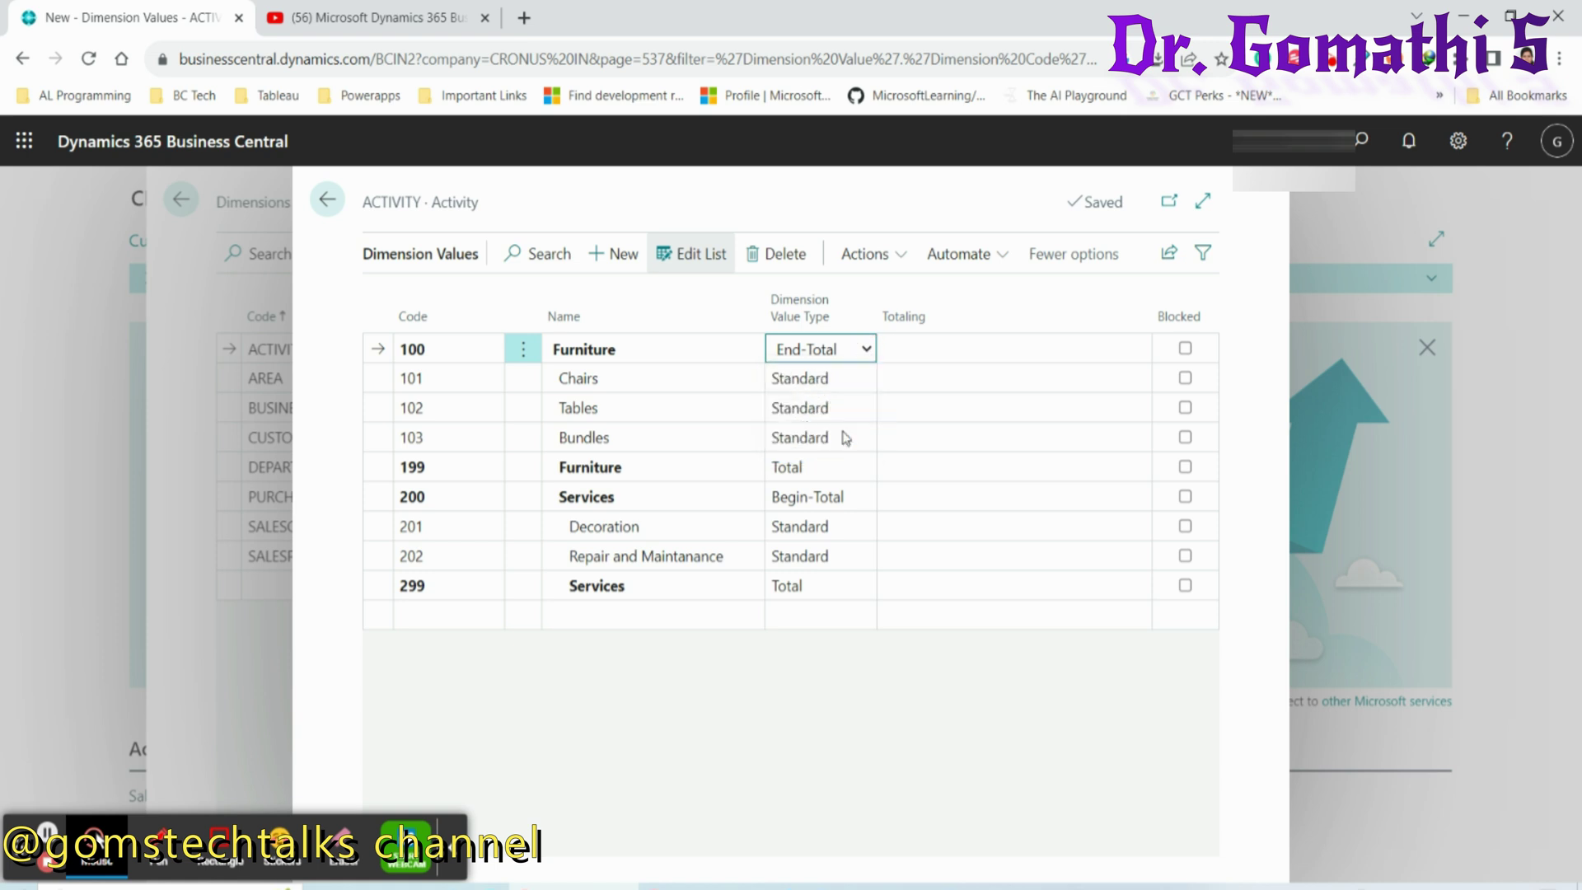
# - Set the dimension value type of Furniture code 199 to End-Total
pyautogui.click(847, 473)
pyautogui.click(865, 468)
pyautogui.press('Escape')
pyautogui.press('e')
pyautogui.click(862, 499)
pyautogui.click(865, 498)
pyautogui.press('Escape')
# - Set the dimension value type of Services code 299 to End-Total
pyautogui.click(849, 587)
pyautogui.click(867, 586)
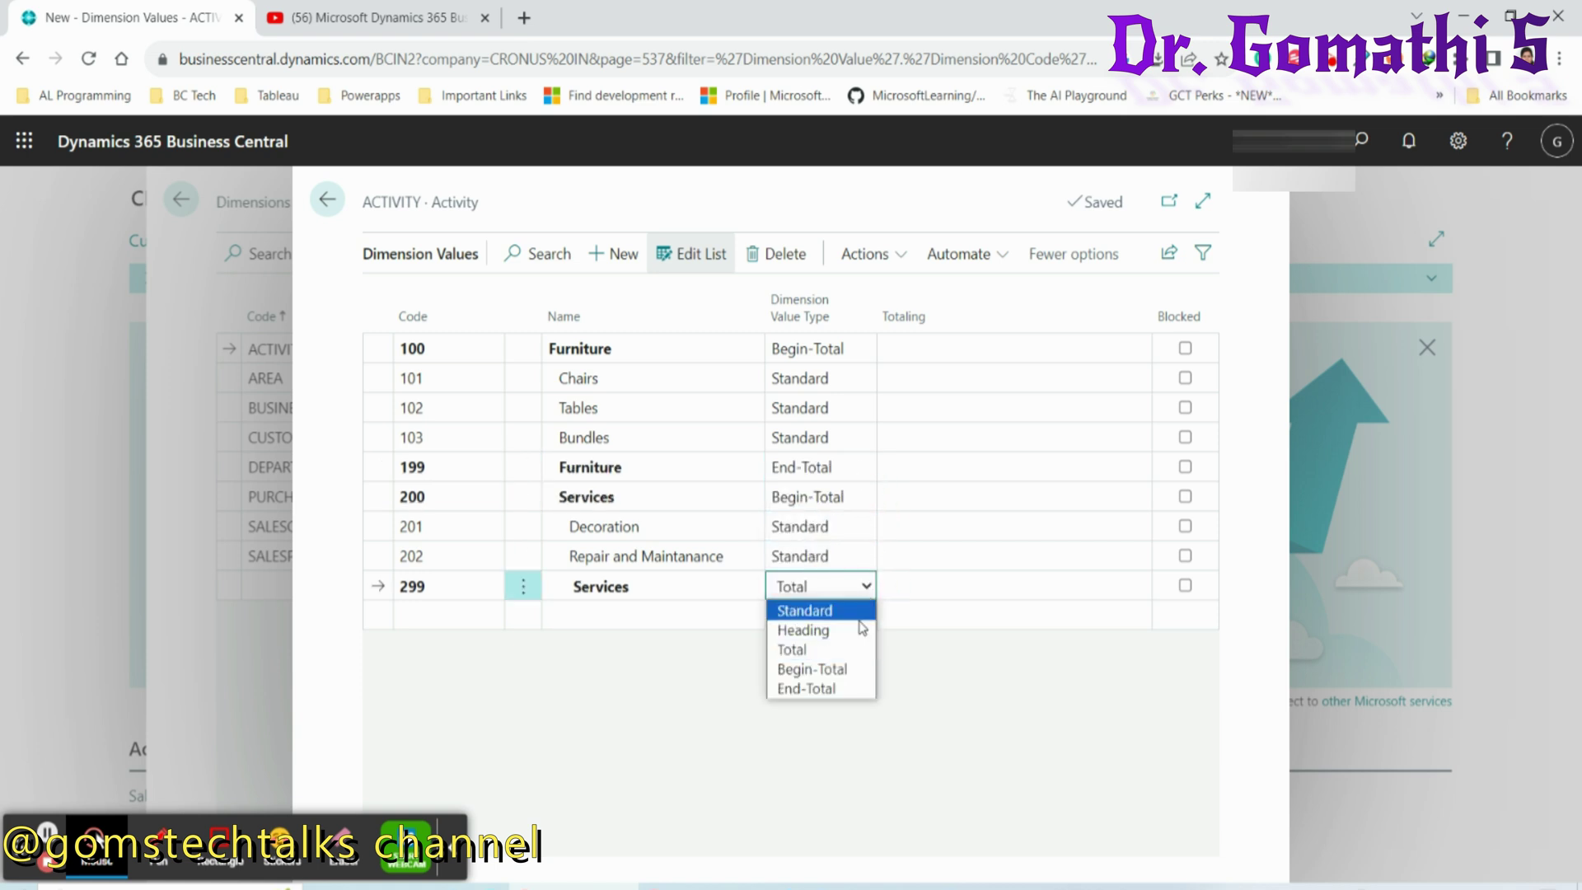
pyautogui.click(828, 688)
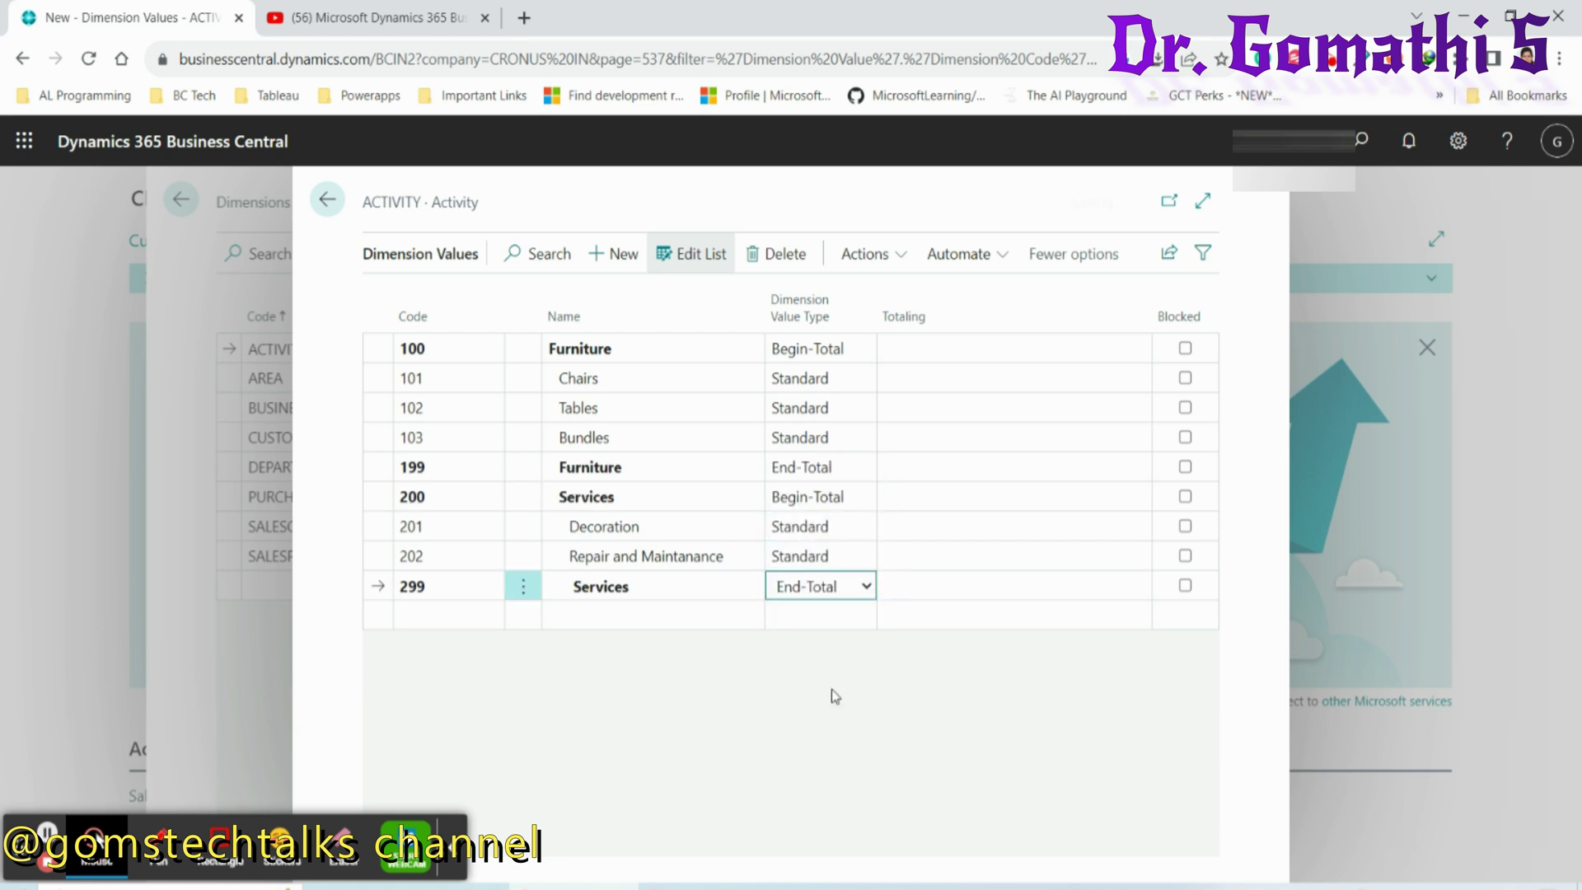
# - Indent the ACTIVITY dimension values again so the totaling ranges of the End-Total rows are updated
pyautogui.click(886, 268)
pyautogui.moveTo(791, 294)
pyautogui.click(985, 297)
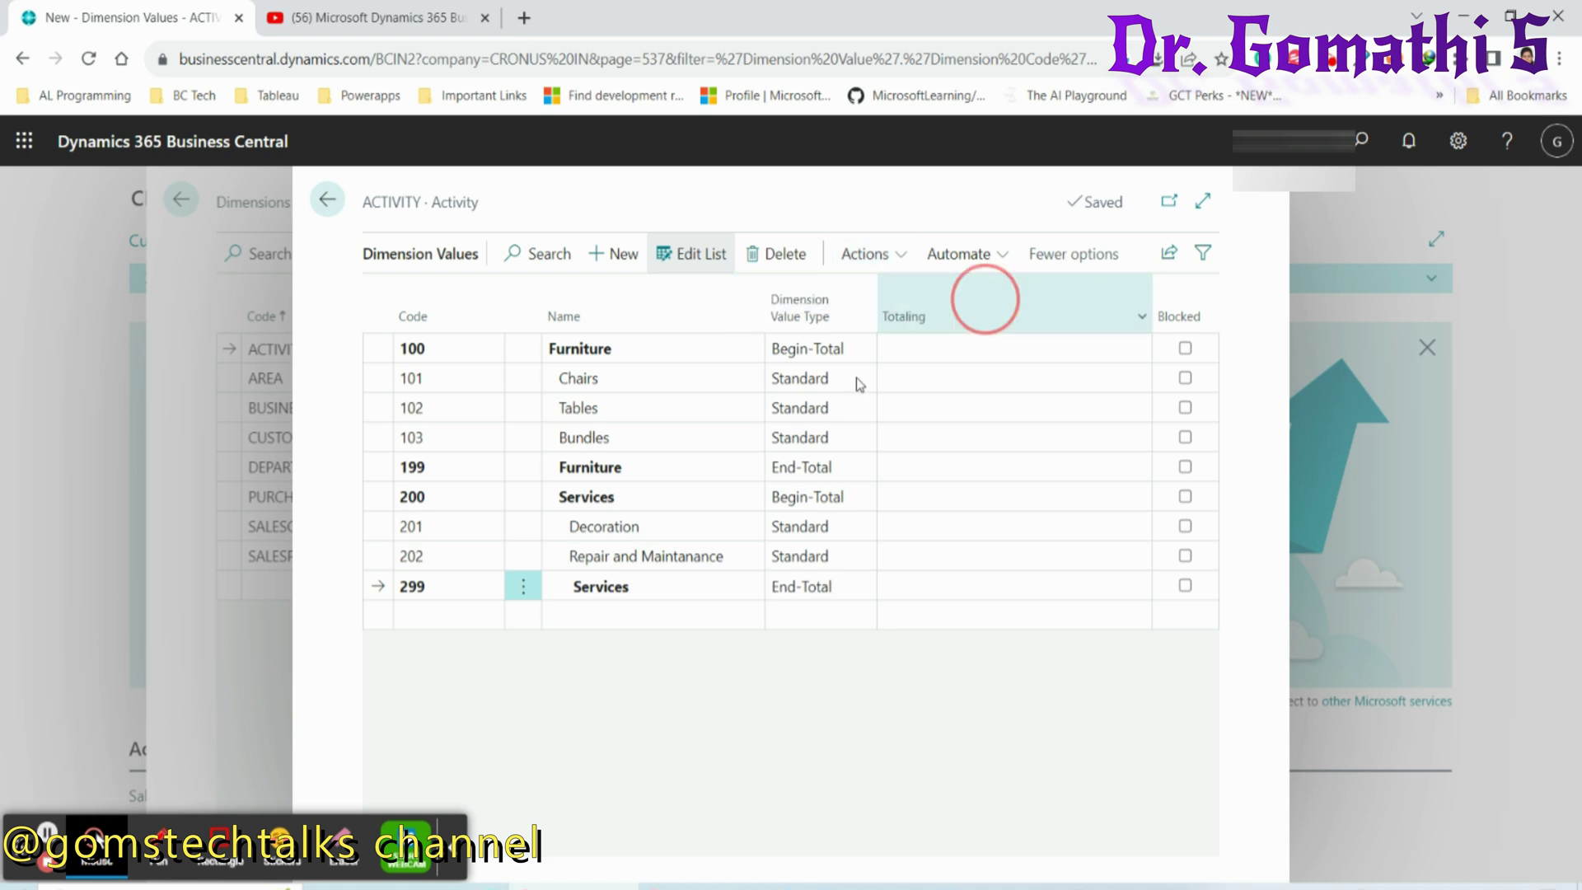
pyautogui.click(883, 597)
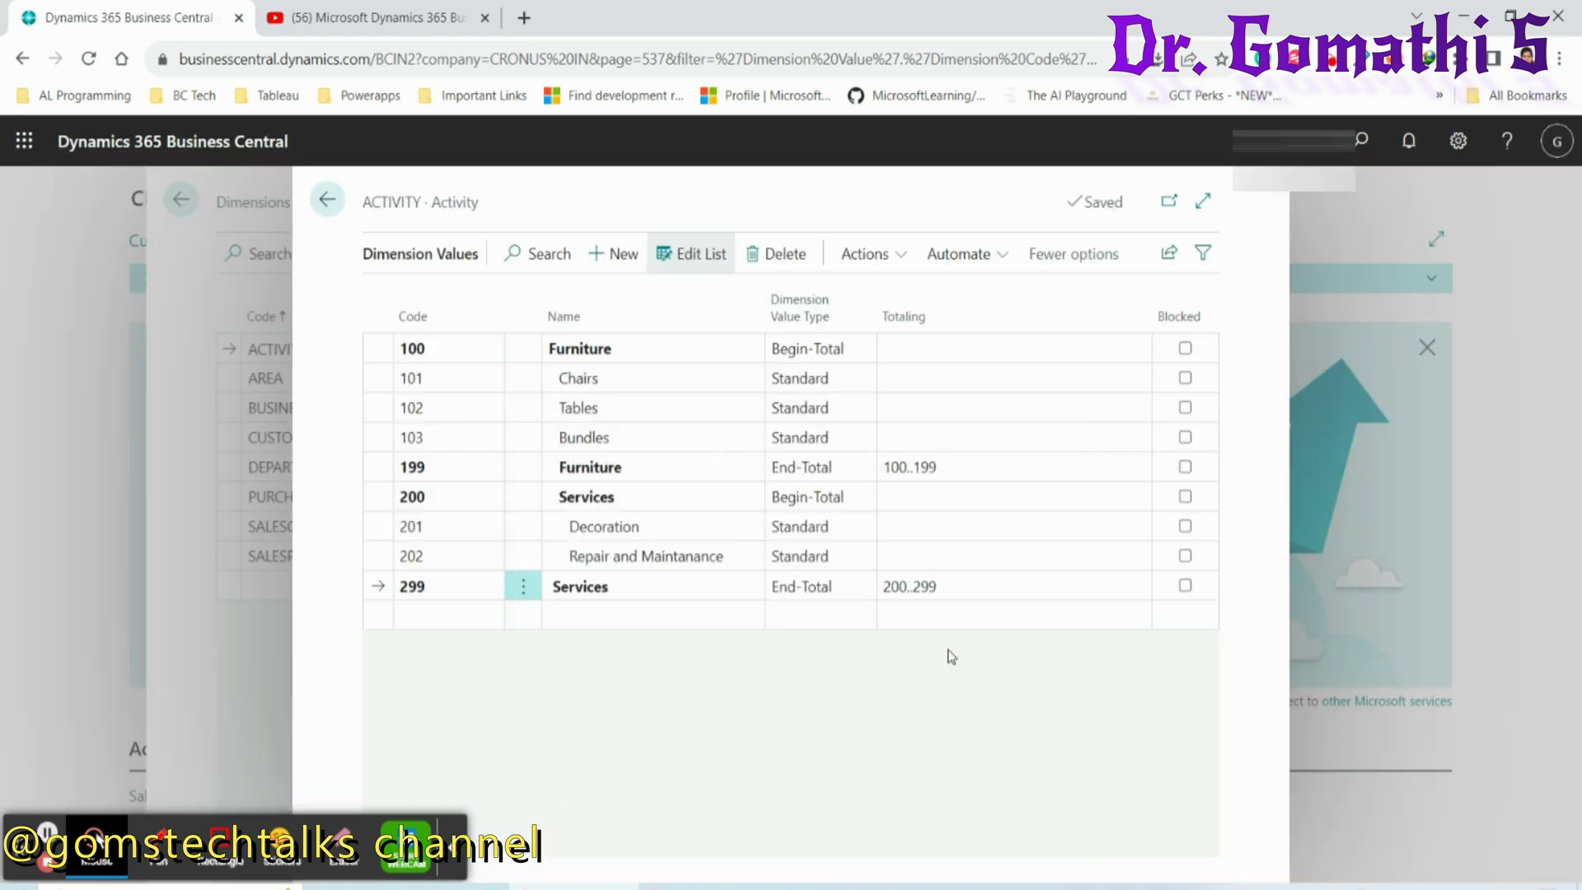